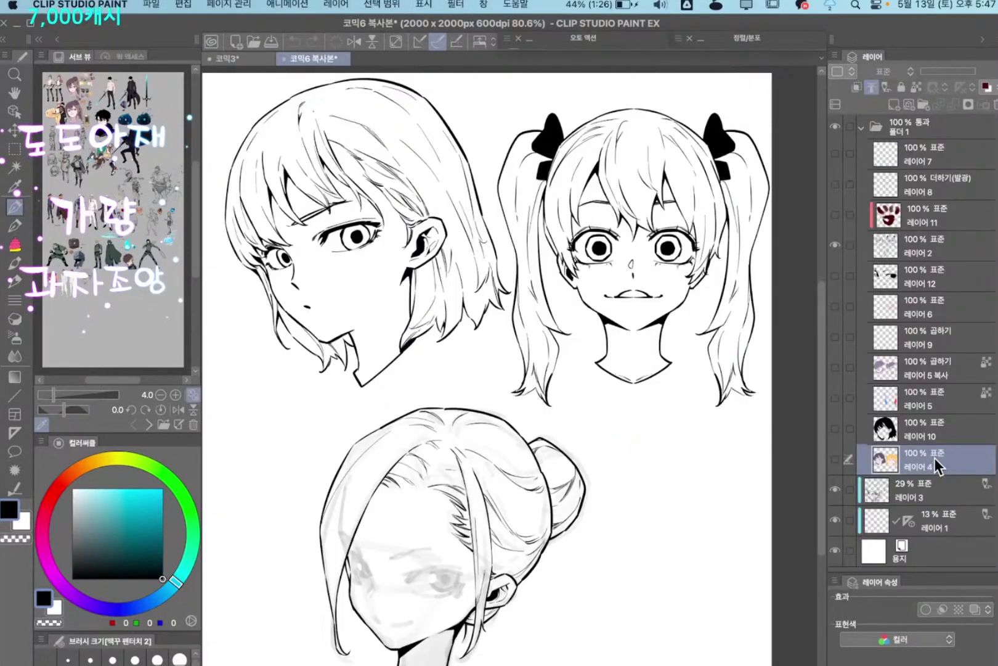
On a new raster layer, start a quick mask covering the twin-tailed girl's front hair and upper face
key(super+shift+n)
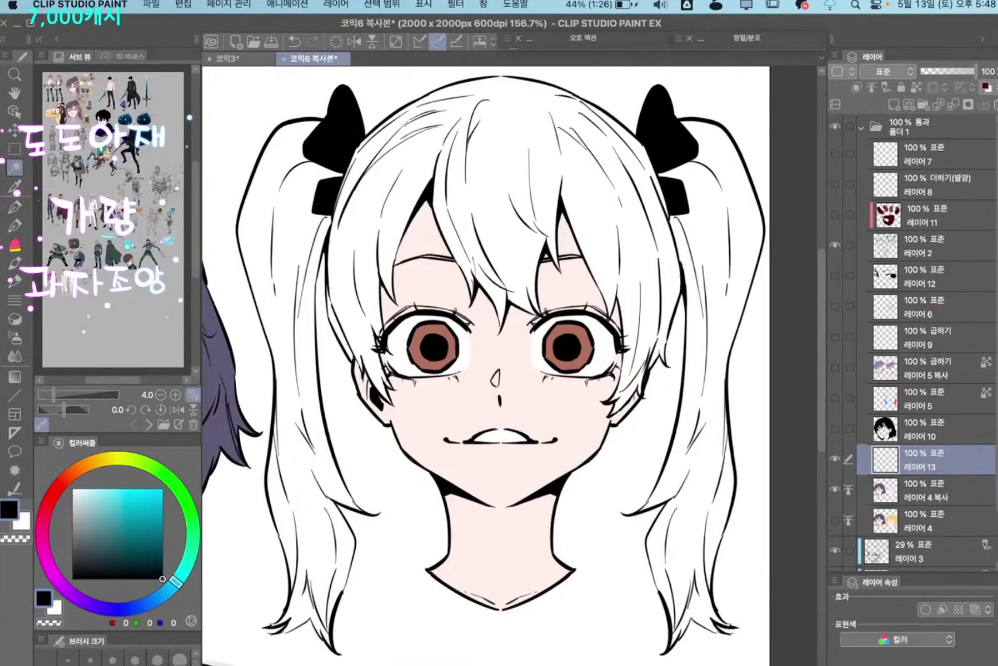
key(super+m)
key(b)
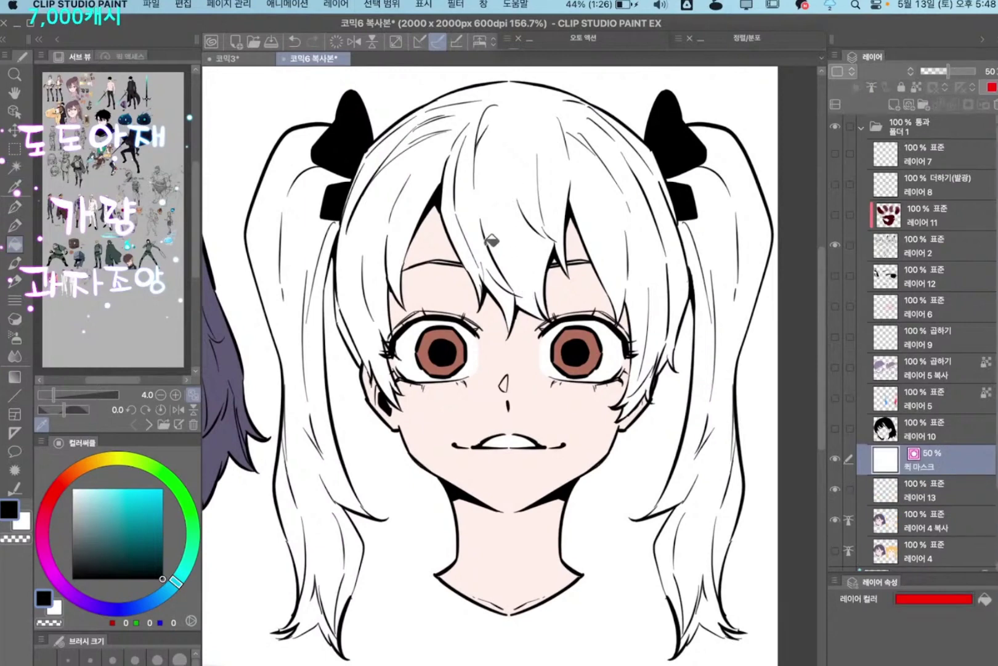
click(508, 199)
key(g)
mouse_move(546, 203)
mouse_down()
mouse_move(571, 350)
mouse_move(340, 320)
mouse_move(334, 278)
mouse_move(352, 388)
mouse_move(348, 265)
mouse_up()
key(g)
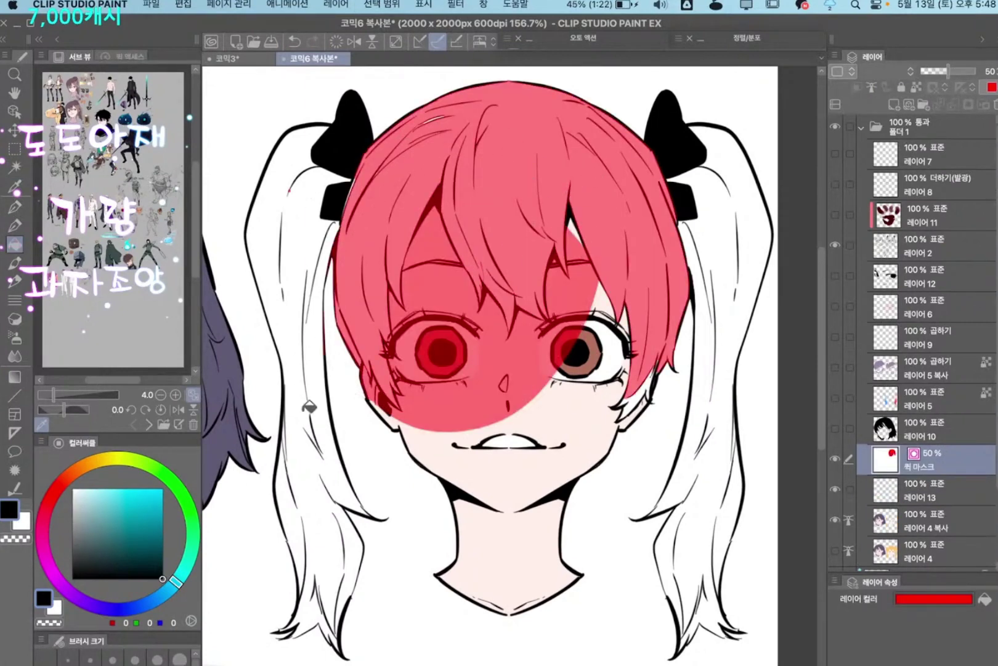
Fill both twin tails in the quick mask
click(320, 469)
key(super+z)
click(320, 479)
scroll(541, 458, down, 3)
click(671, 296)
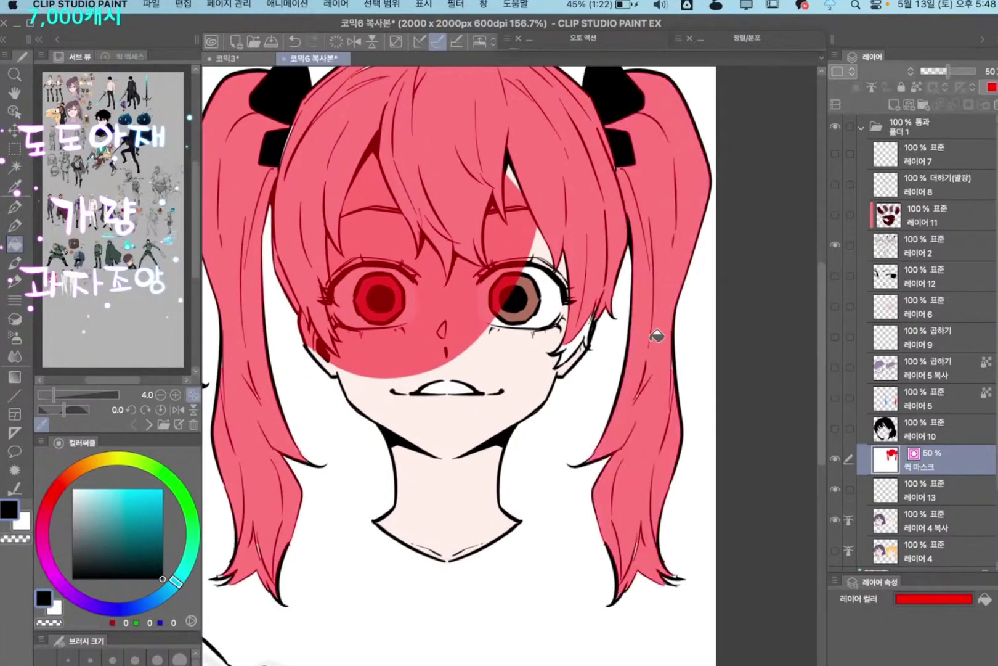
Extend the quick mask over the remaining side hair, cheek and hair bows, and convert it to a selection
drag(468, 165, 542, 179)
mouse_move(591, 308)
mouse_down()
mouse_move(510, 334)
mouse_move(530, 290)
mouse_up()
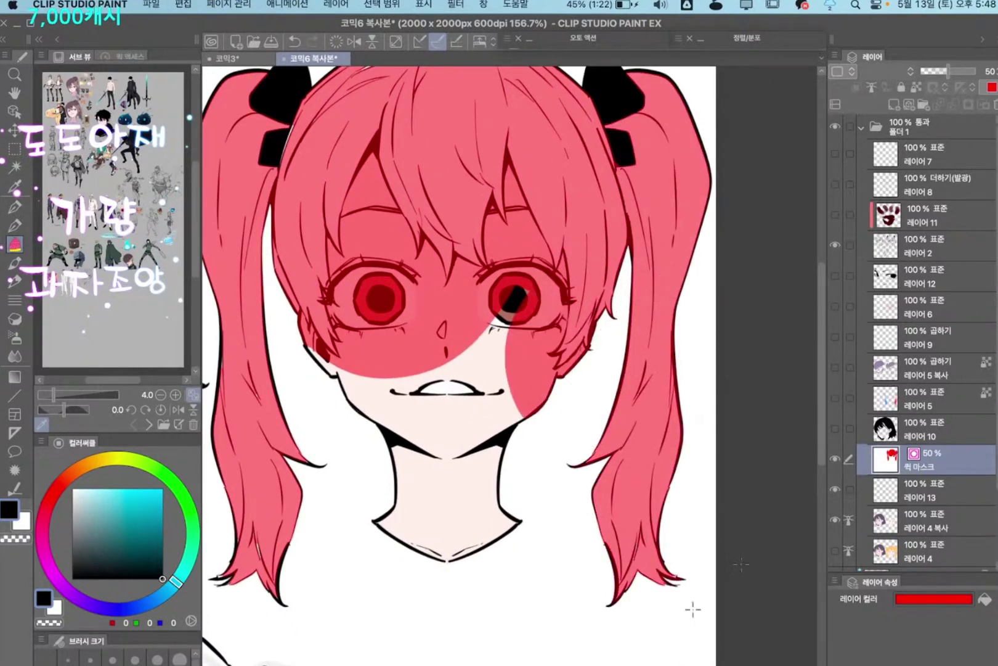
drag(372, 506, 545, 466)
mouse_move(493, 401)
mouse_down()
mouse_move(356, 516)
mouse_move(365, 487)
mouse_up()
mouse_move(674, 398)
mouse_down()
mouse_move(533, 448)
mouse_move(535, 480)
mouse_up()
key(q)
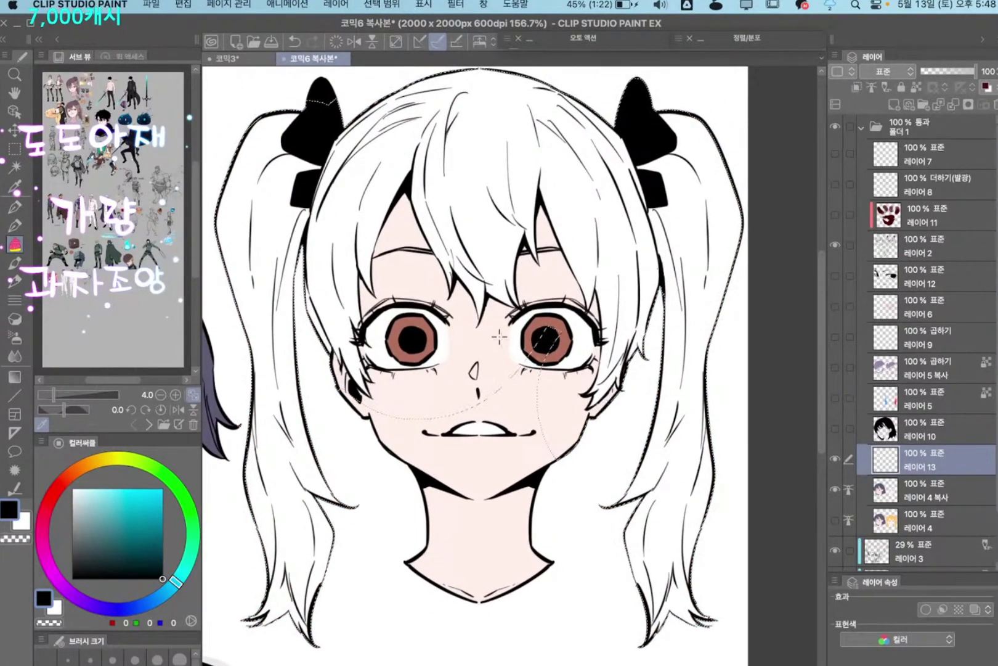
Set the drawing colour to red (RGB 167, 86, 73), and test it by filling the selection on 레이어 13 and undoing the fill
click(123, 538)
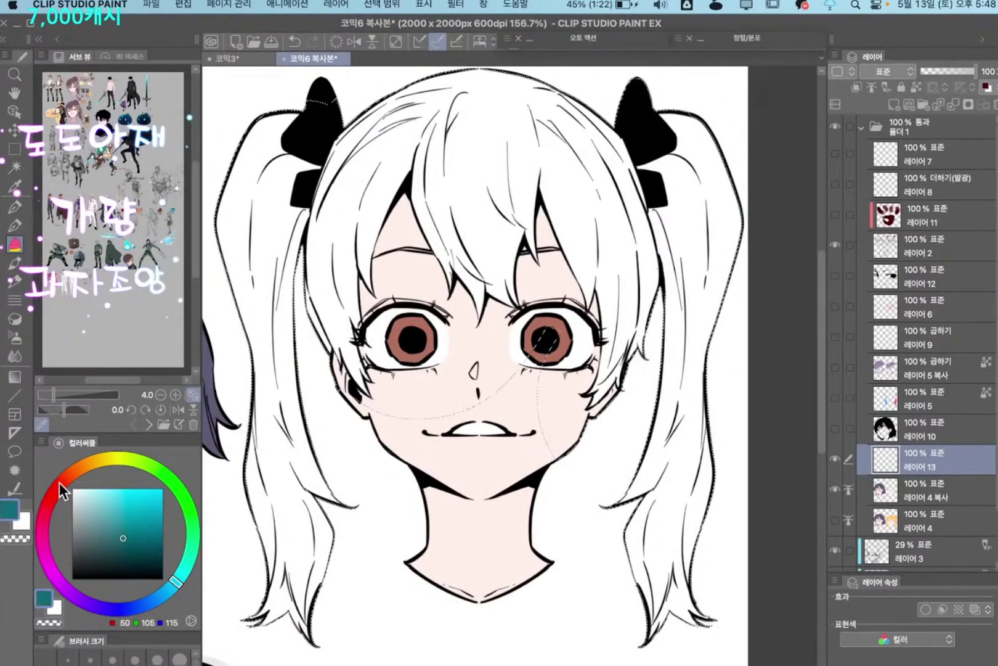
click(58, 486)
click(124, 520)
key(alt+Delete)
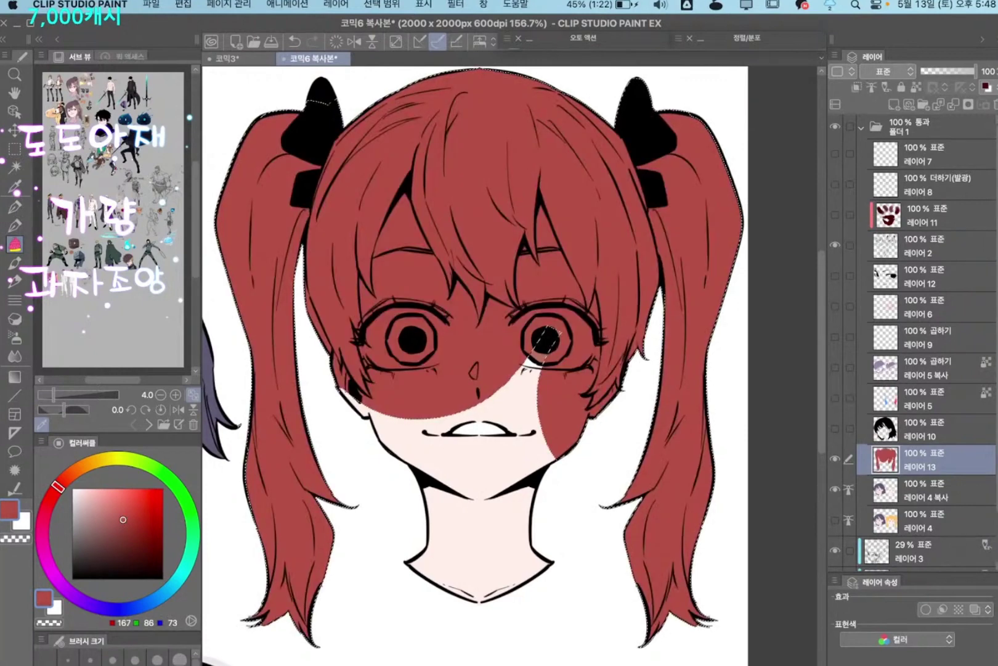
key(super+z)
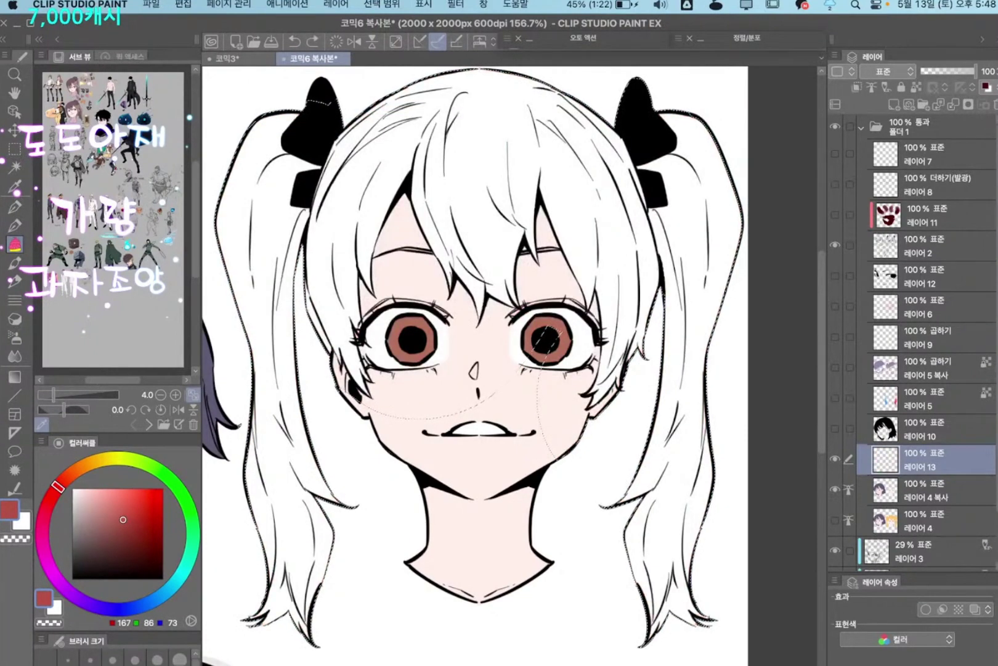
Make 레이어 4 복사 the active layer and view its base colours in isolation
alt+click(837, 489)
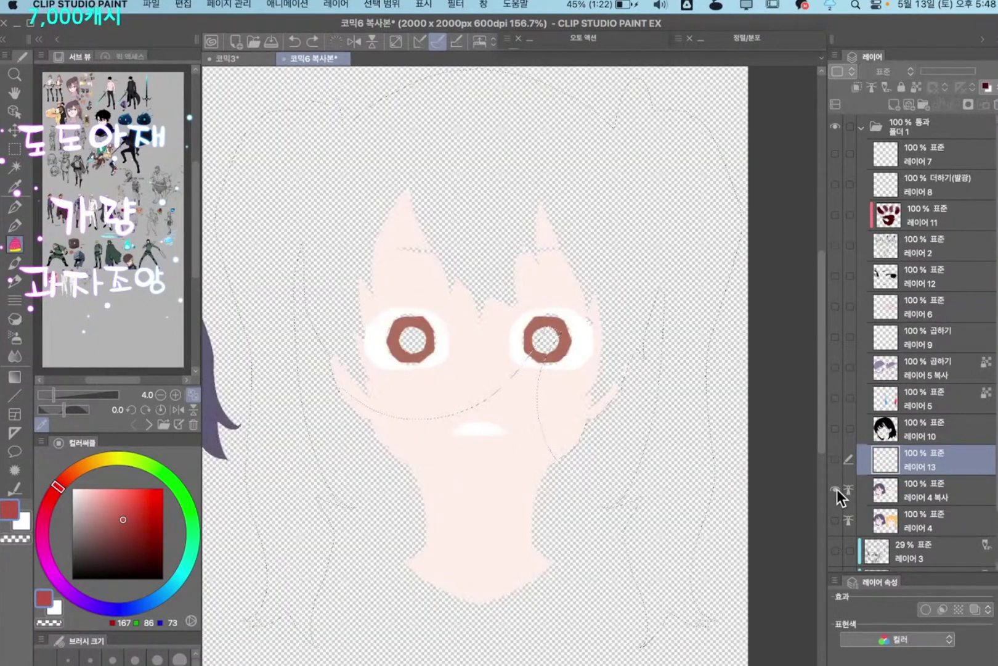
alt+click(835, 488)
click(888, 490)
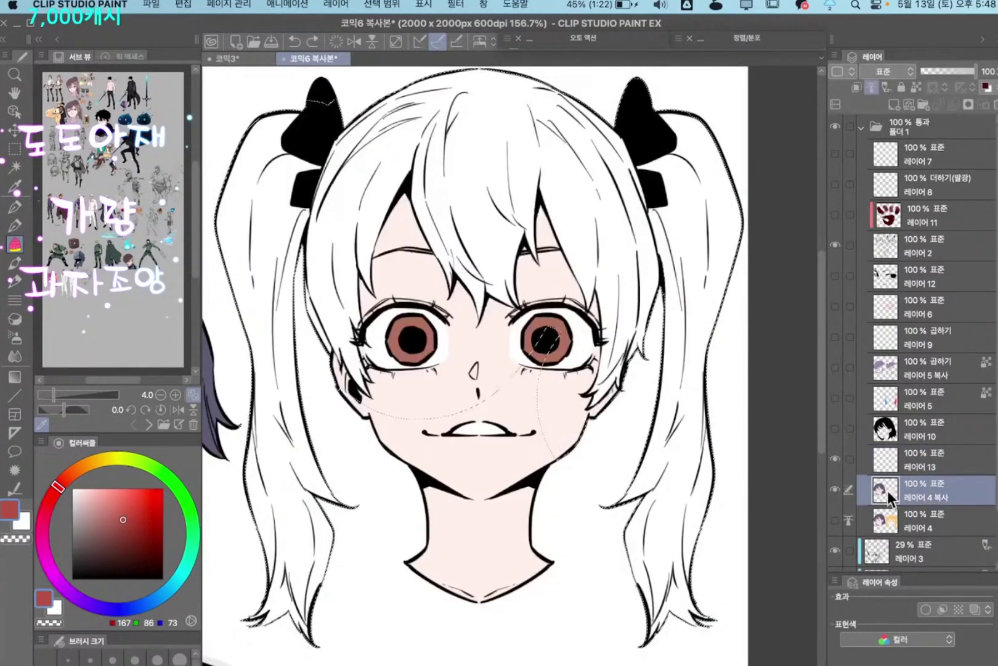
alt+click(836, 489)
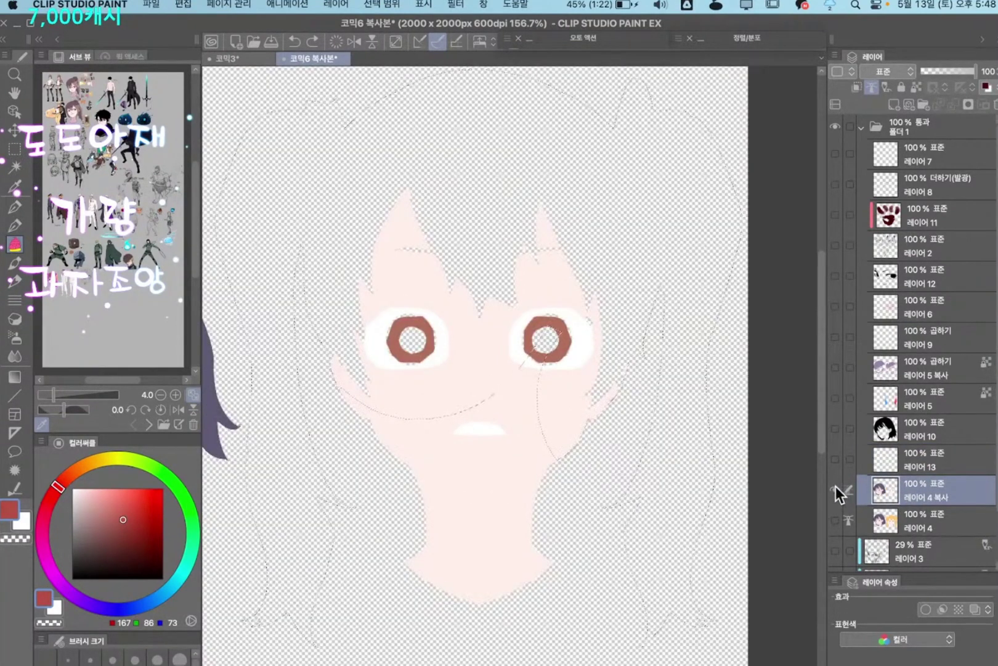
alt+click(835, 489)
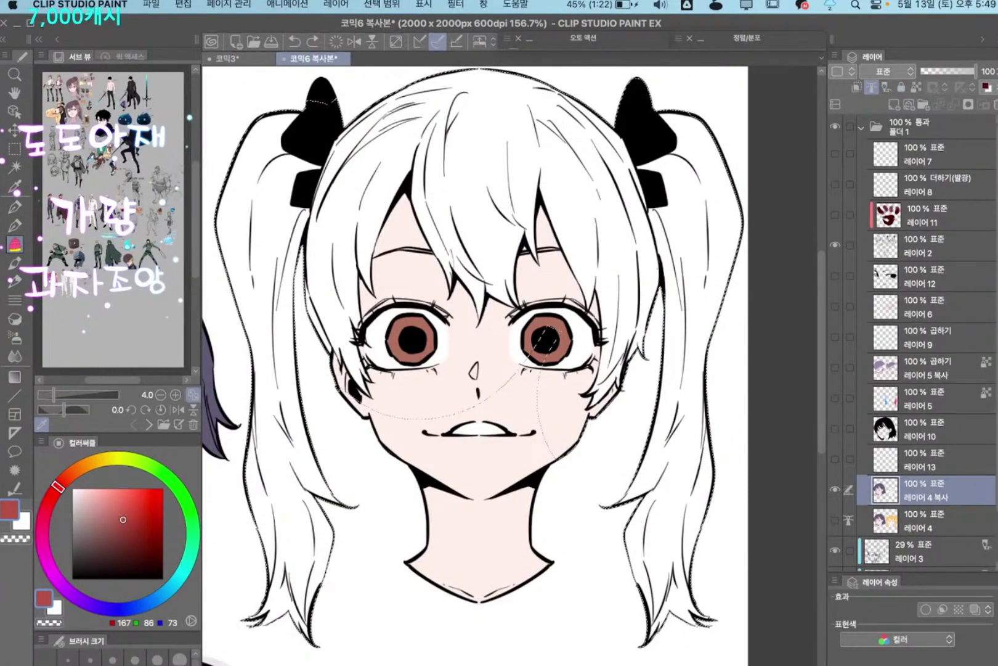
Try filling the whole selection with the red on 레이어 4 복사 and undo the fill
click(545, 338)
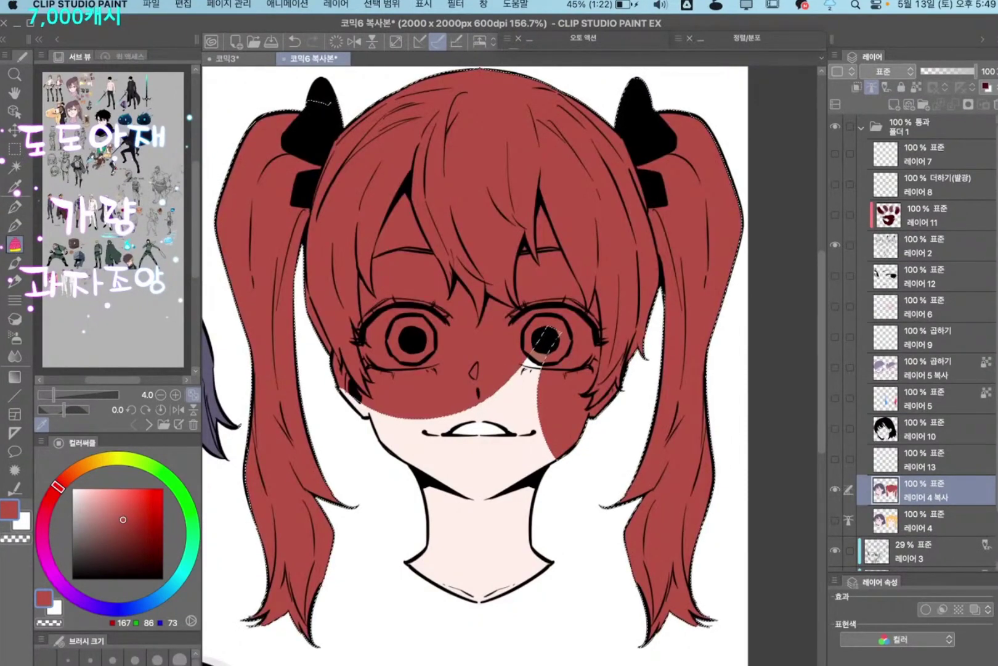
key(super+z)
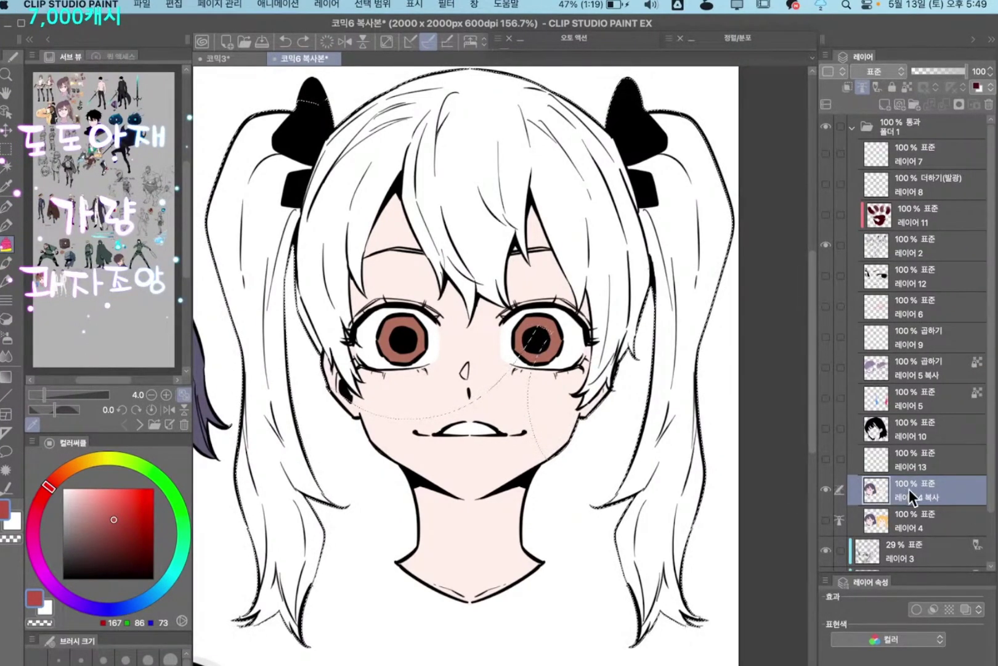
Exclude the areas already painted on 레이어 4 복사 from the selection and fill the remaining hair with the red
scroll(885, 492, down, 1)
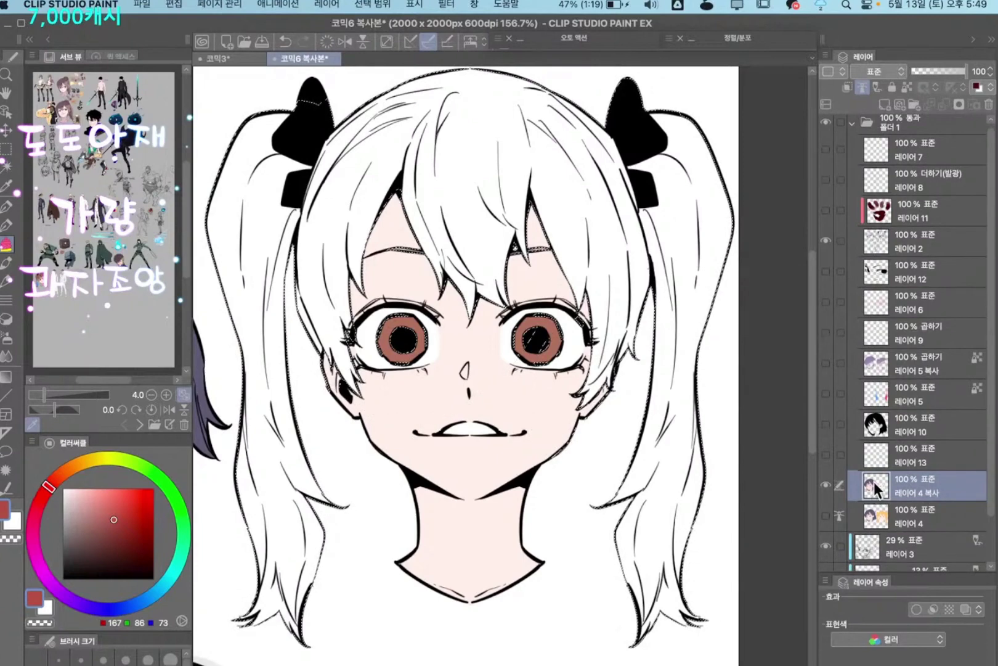
key(super+m)
key(super+m)
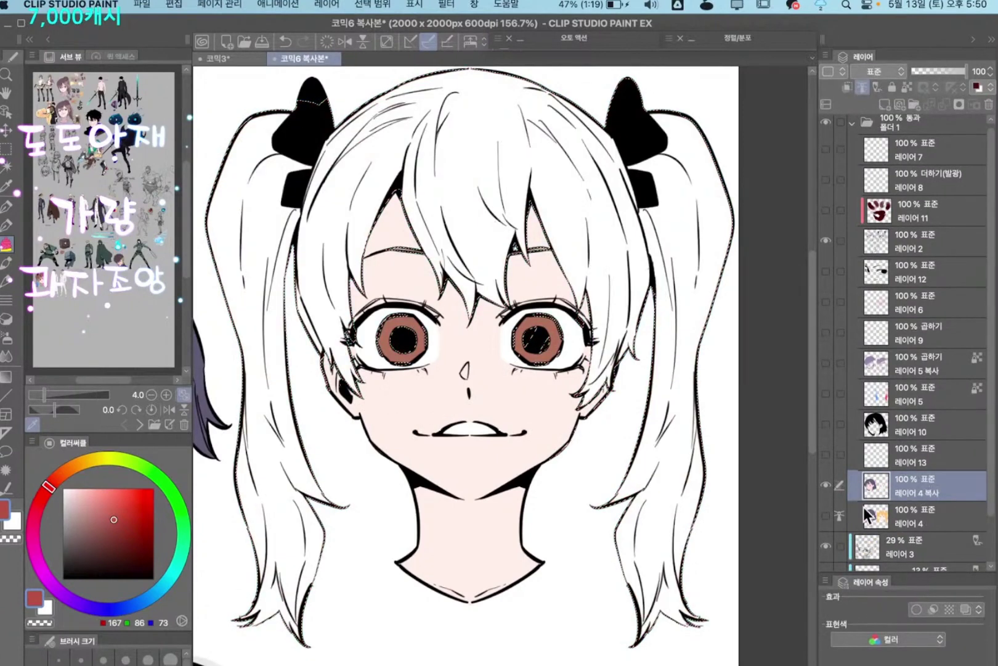
click(837, 515)
alt+click(828, 485)
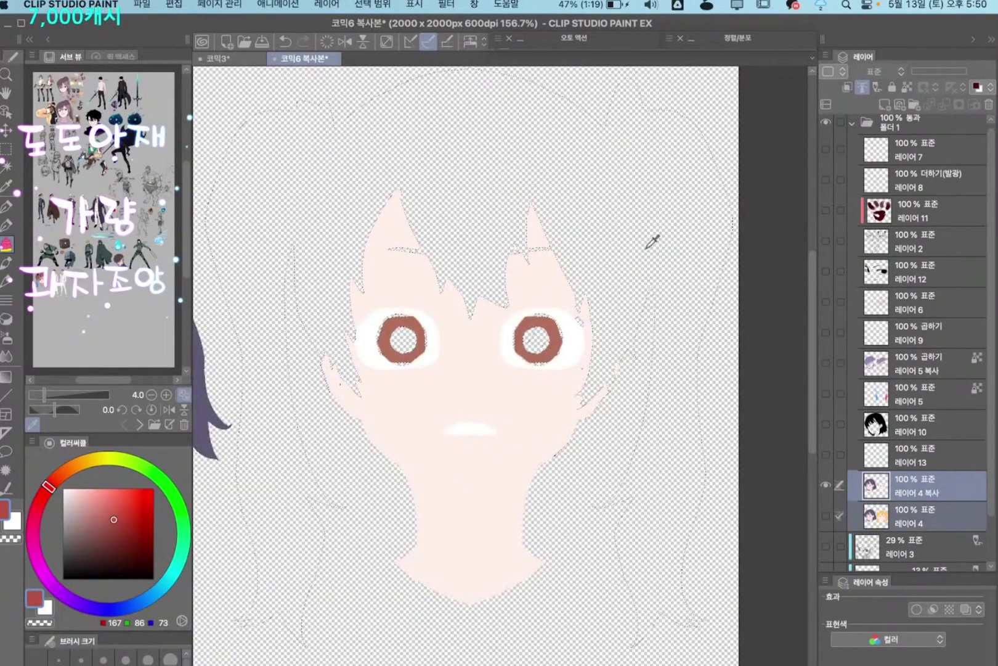
alt+click(828, 485)
click(922, 485)
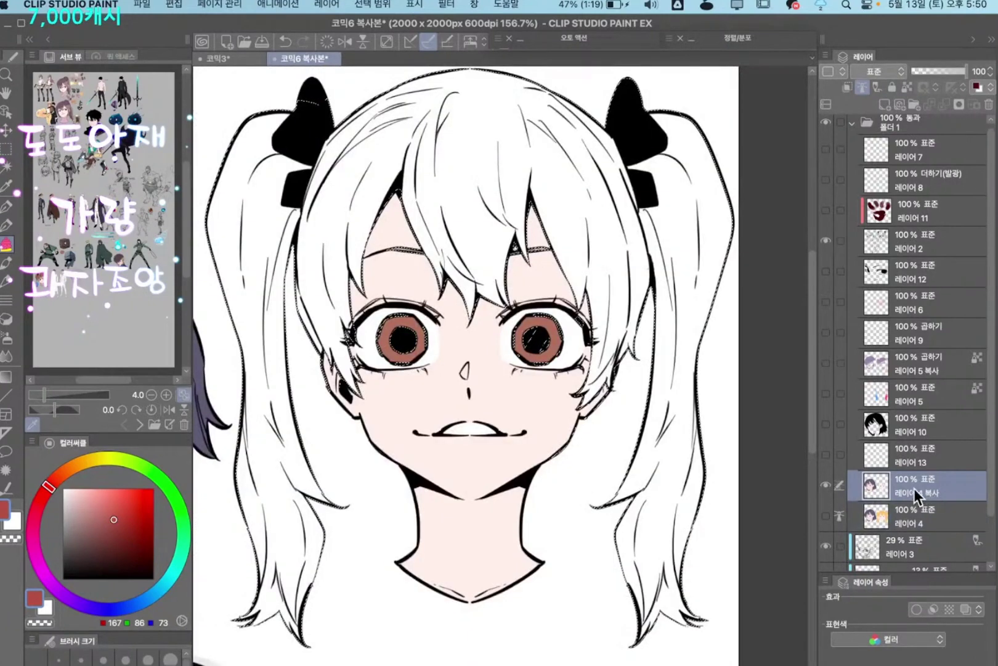
key(alt+BackSpace)
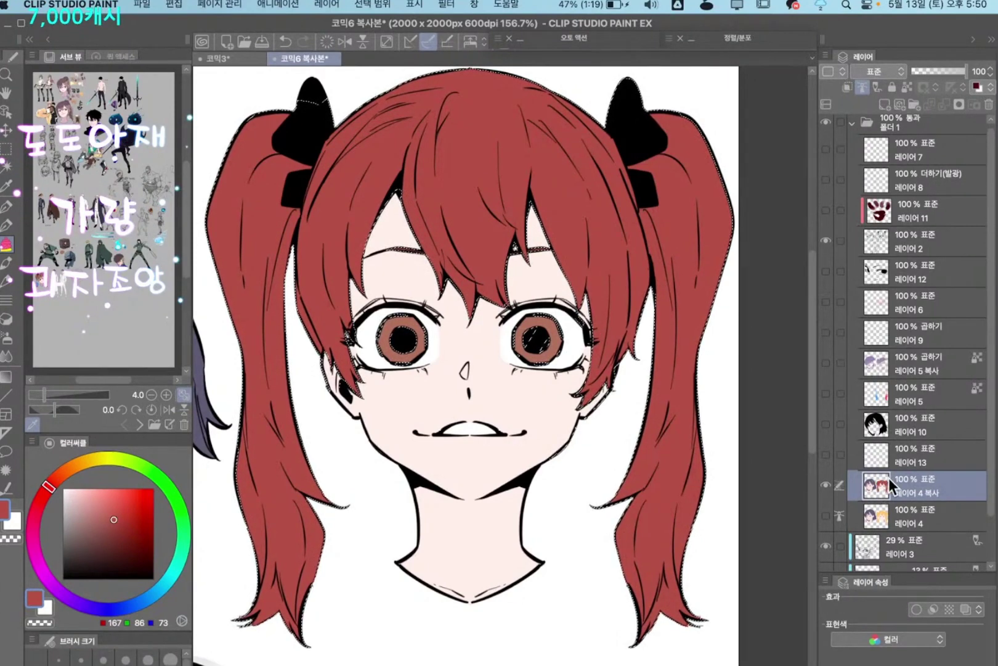
Preview the full selection as a quick mask and subtract the painted areas of 레이어 4 복사 from the selection
key(q)
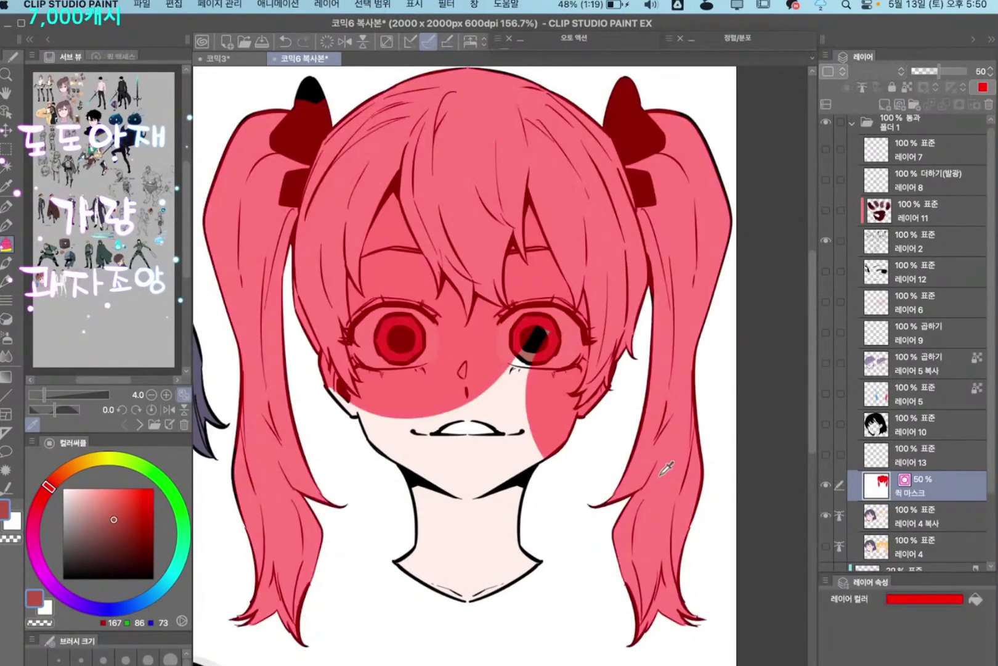
key(q)
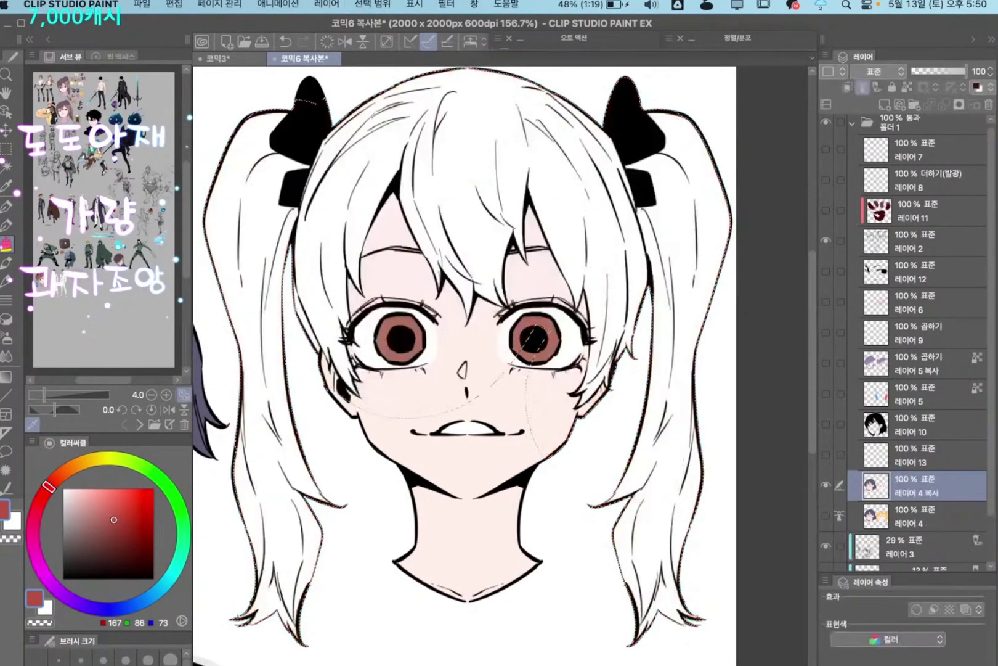
key(alt+Delete)
key(super+z)
key(super+shift+z)
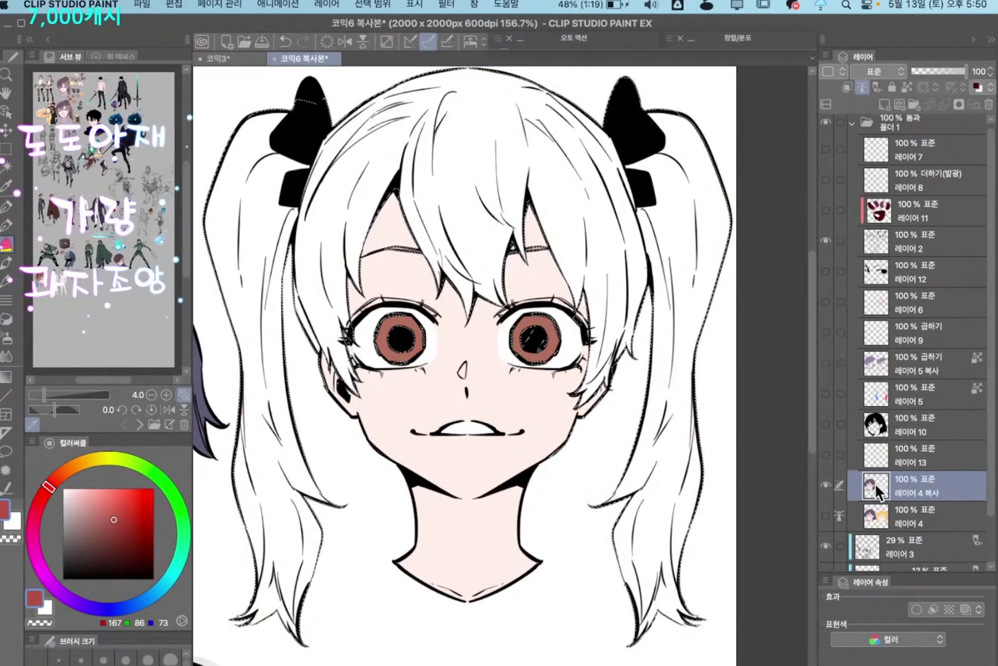
Check the reduced selection as a quick mask, fill it with the red on 레이어 4 복사 and deselect
alt+click(830, 485)
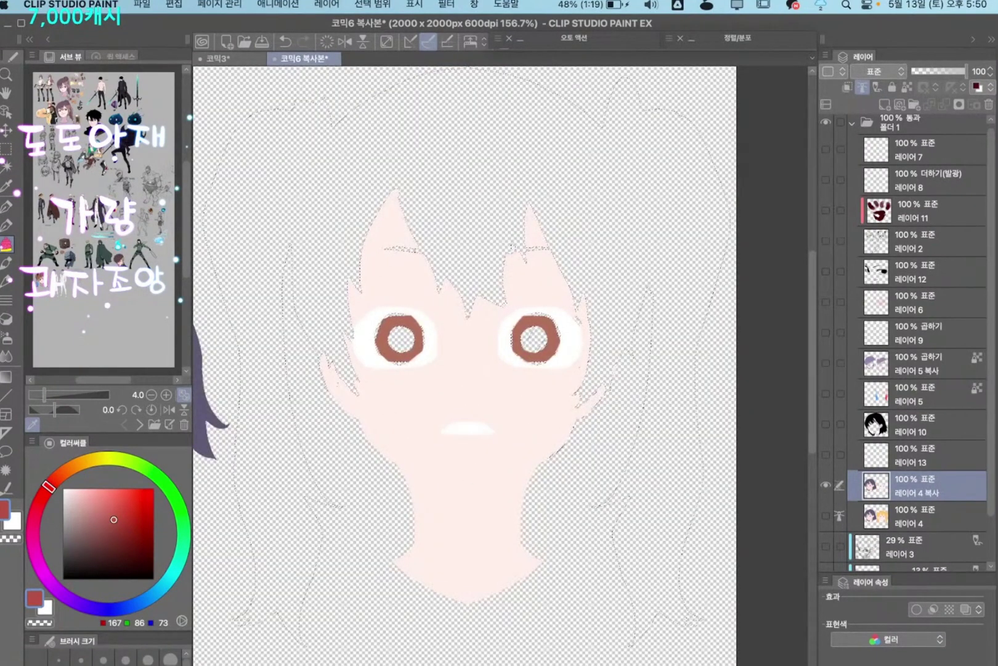
alt+click(826, 486)
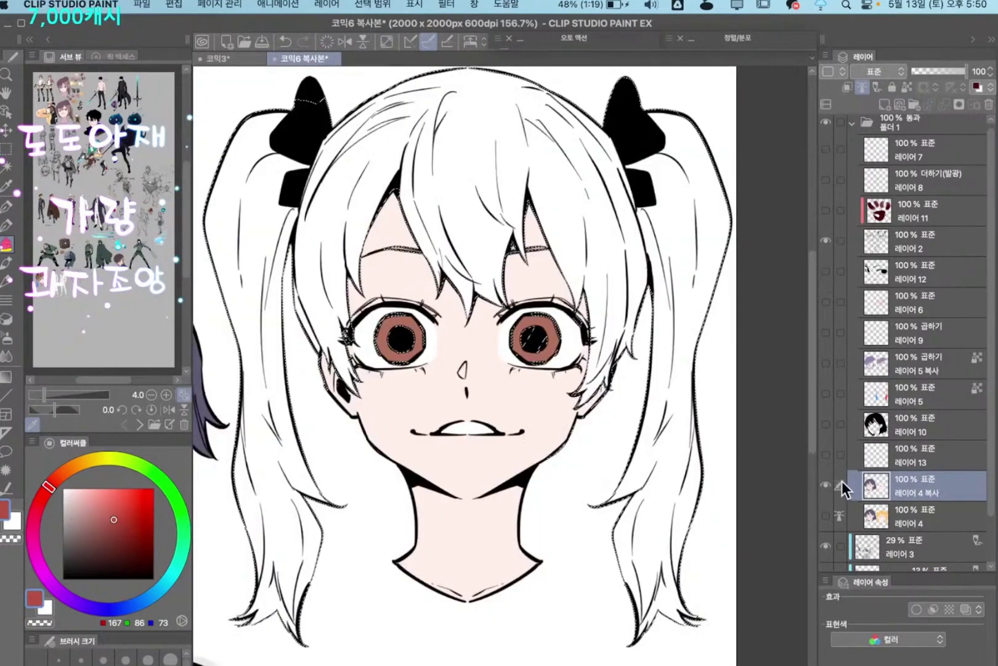
key(q)
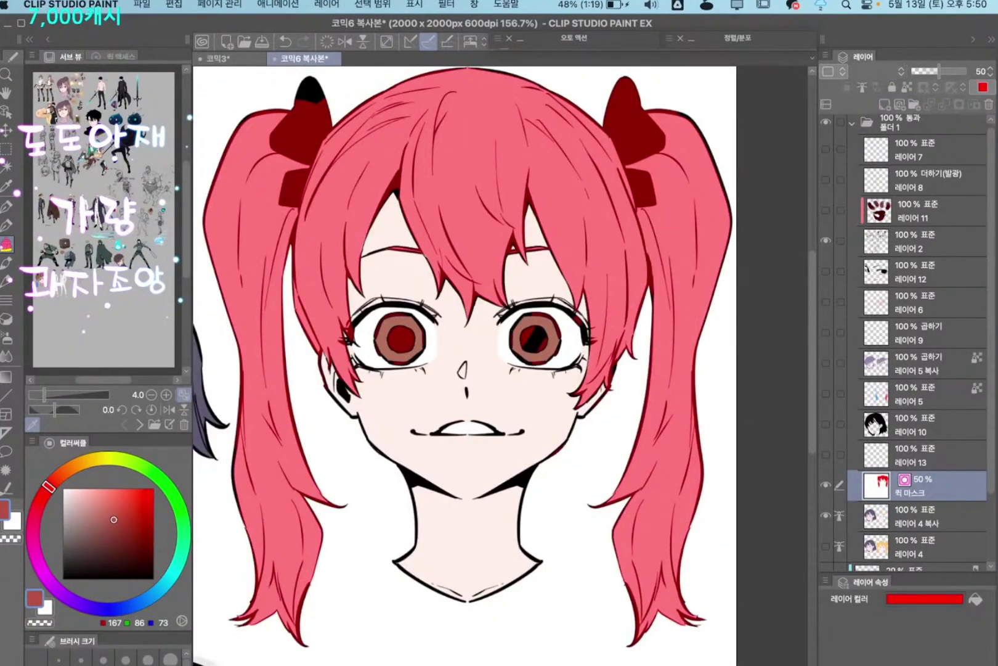
key(super+m)
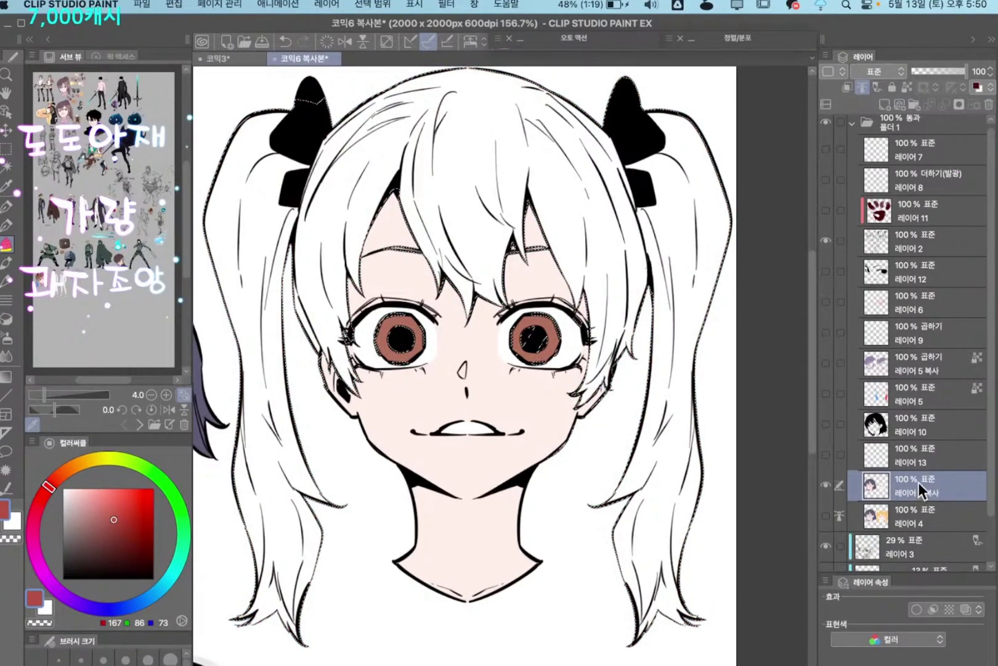
key(alt+BackSpace)
key(super+d)
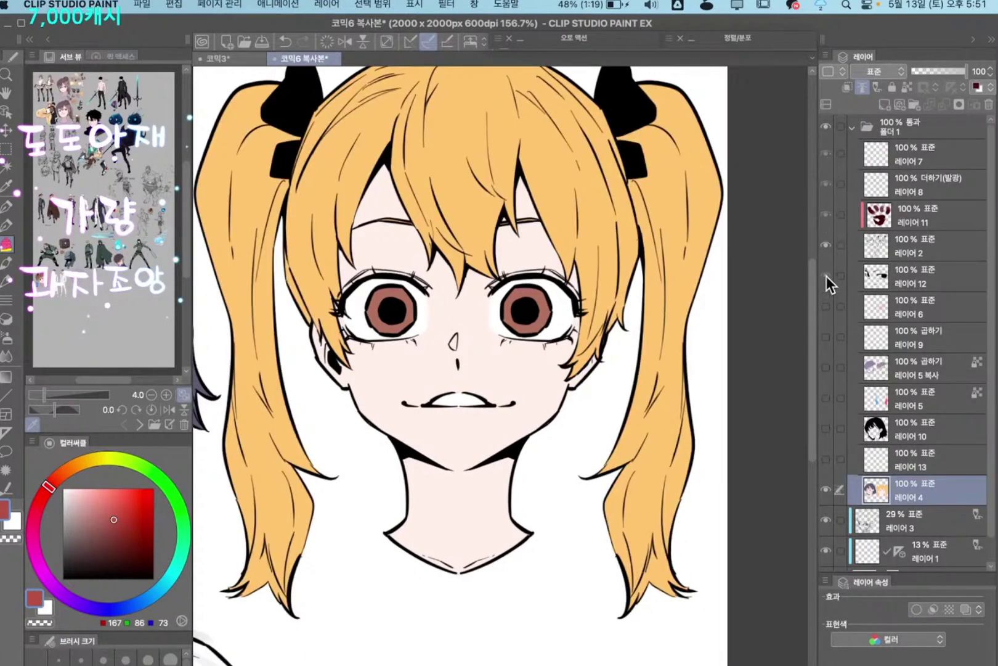
Turn on the visibility of the hidden layers from 레이어 12 down to 레이어 13
drag(827, 276, 825, 467)
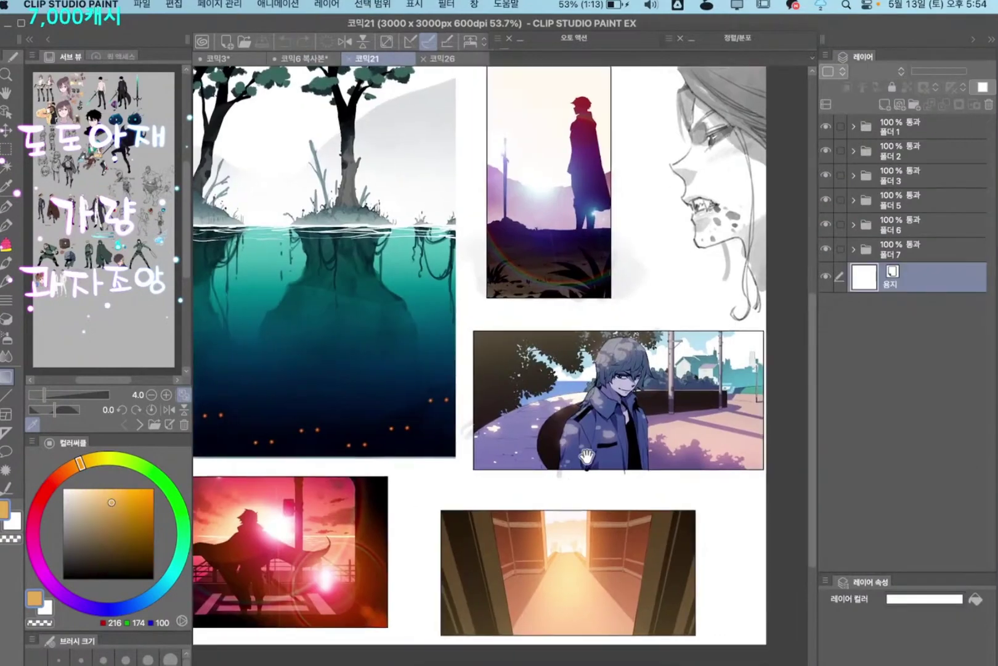
Examine the lighting in the 코믹21 panels: the caped figure on the crosswalk, the glowing doorway and the silhouette beside the sword
drag(431, 431, 489, 284)
scroll(507, 491, up, 5)
drag(534, 467, 505, 491)
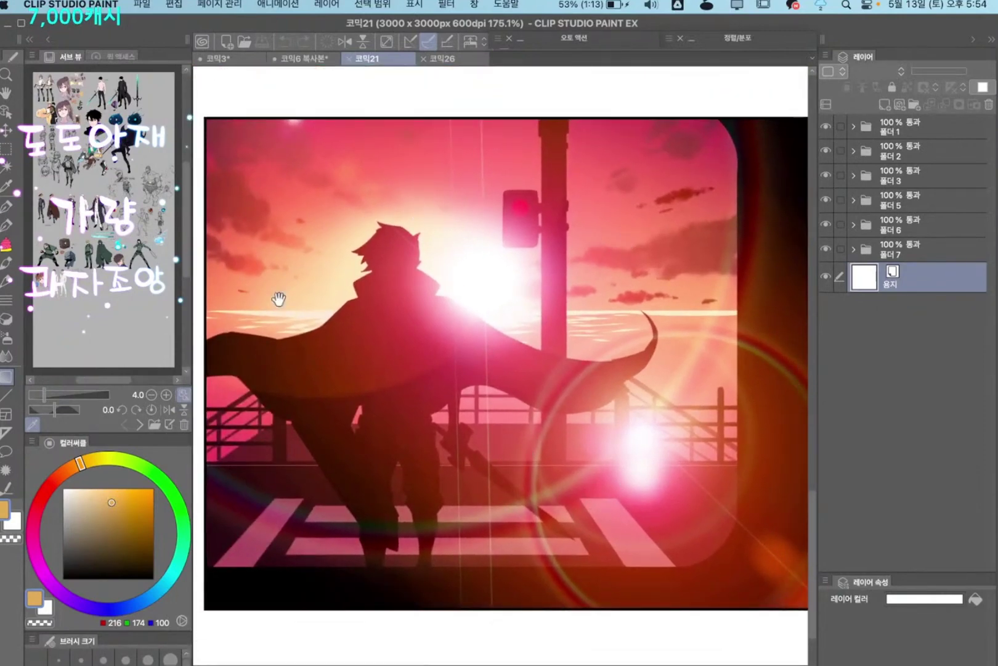
scroll(508, 339, up, 1)
scroll(584, 357, down, 3)
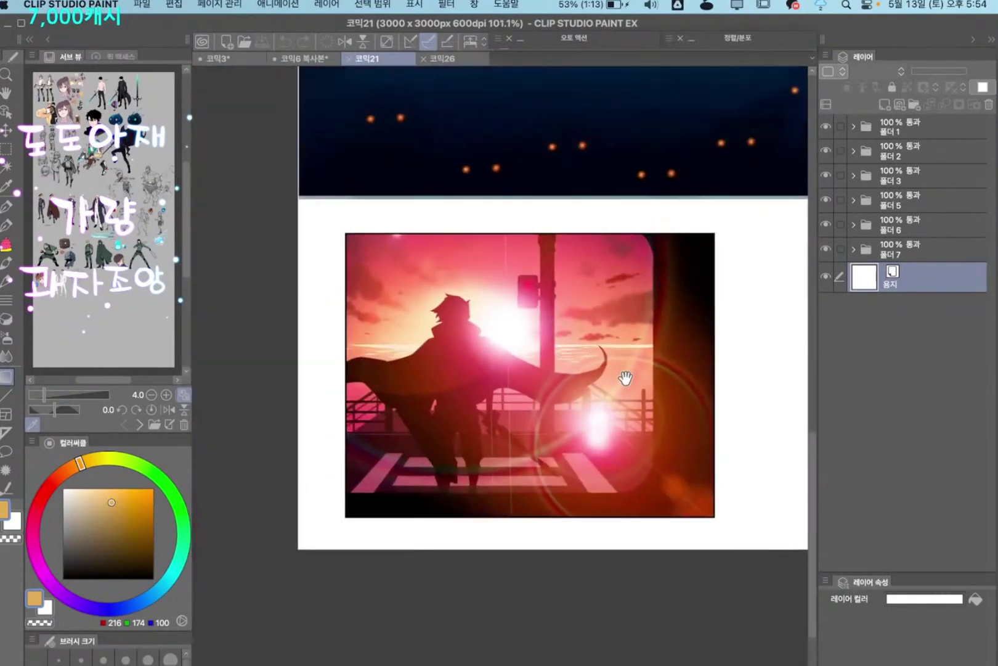
drag(795, 364, 598, 372)
drag(796, 431, 601, 405)
scroll(606, 386, up, 3)
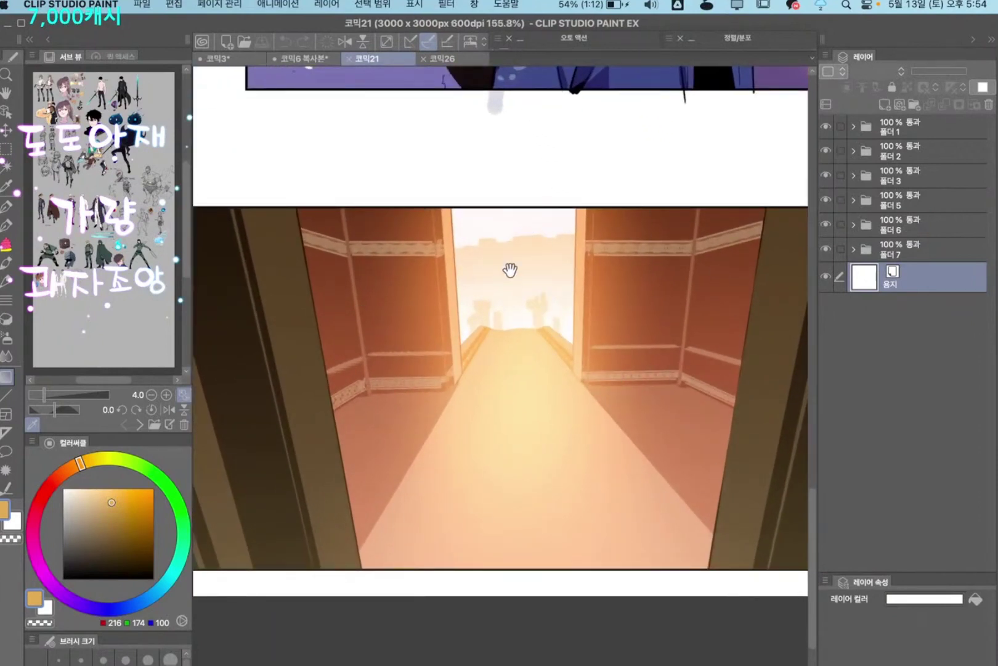
drag(528, 334, 526, 389)
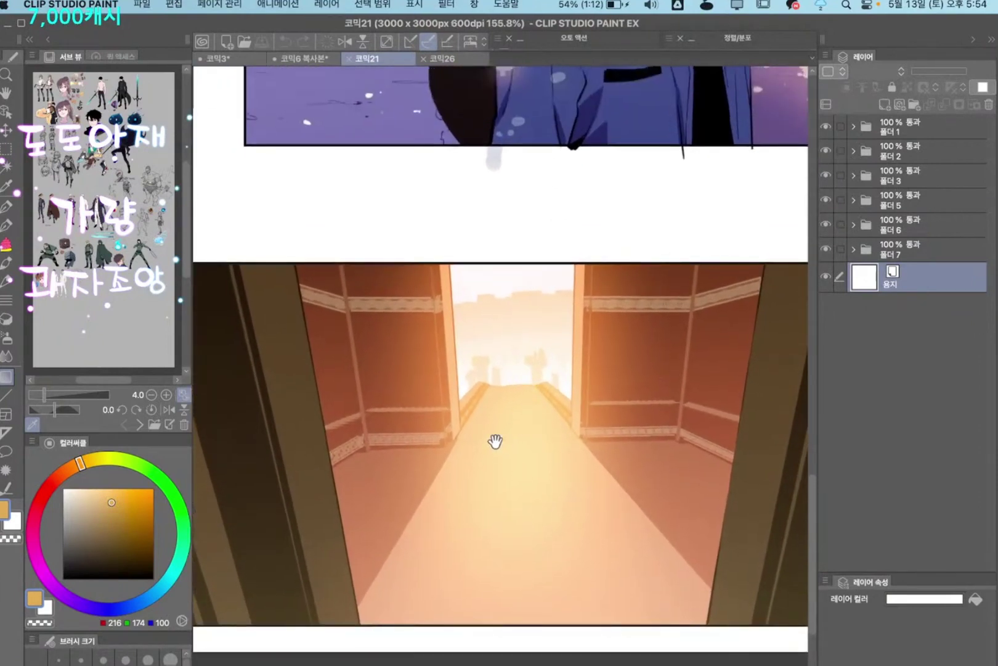
drag(553, 296, 535, 472)
scroll(529, 490, down, 4)
drag(557, 287, 542, 664)
drag(463, 541, 408, 461)
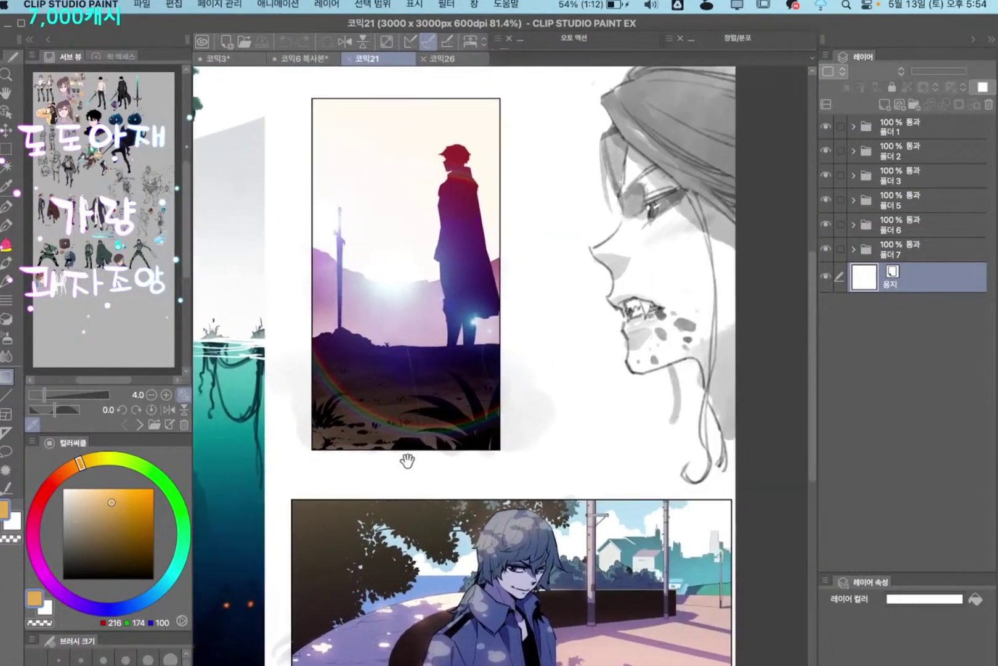
scroll(393, 471, left, 5)
scroll(357, 366, down, 6)
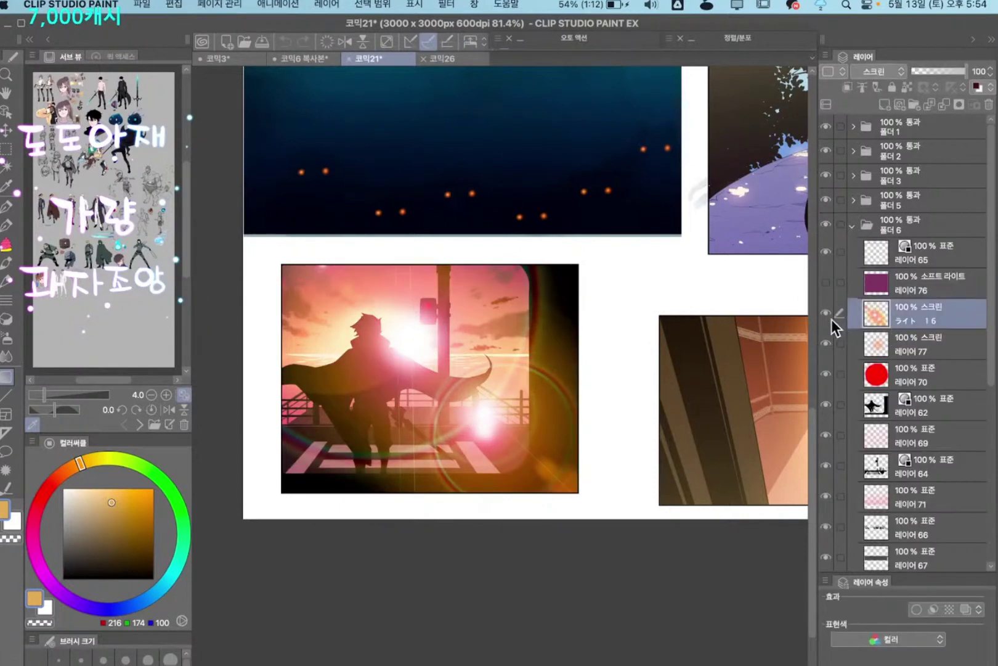
Hide ライト 16, 레이어 77 and 레이어 70 in 폴더 6, and check 레이어 62 by toggling its visibility
drag(826, 313, 826, 373)
scroll(837, 305, down, 3)
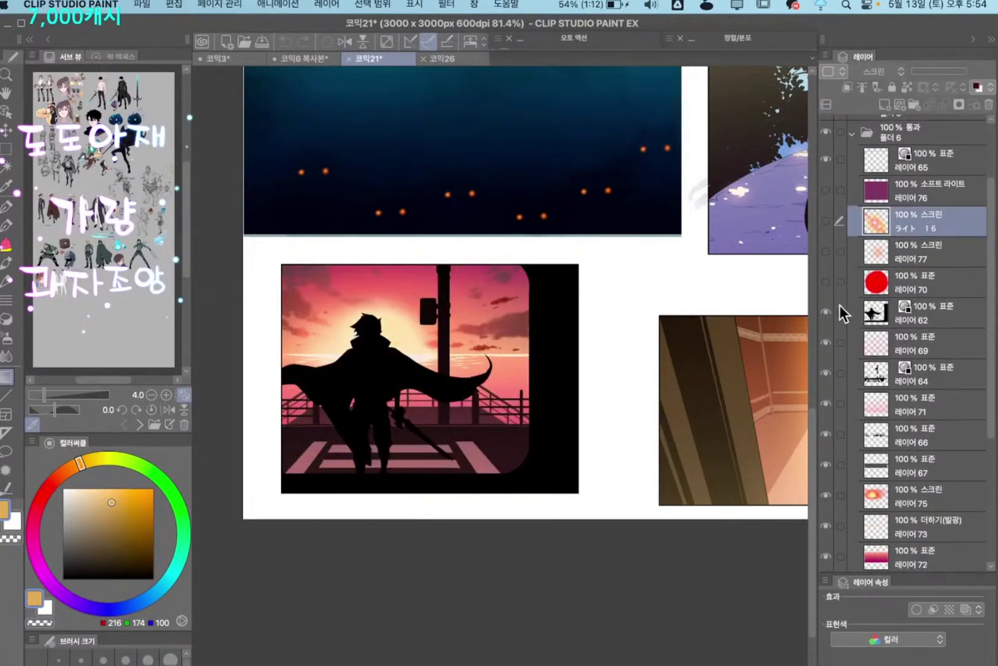
click(826, 313)
click(827, 313)
Check the sunset gradient 레이어 68 by toggling its visibility, and add a new raster layer above it
scroll(911, 382, down, 6)
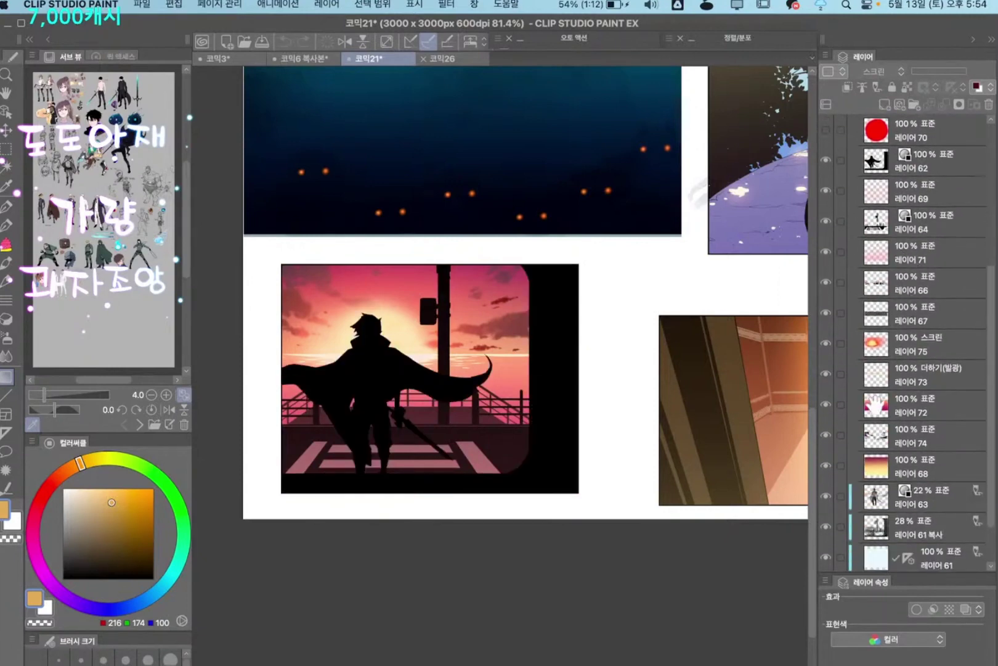
scroll(908, 408, down, 1)
click(827, 408)
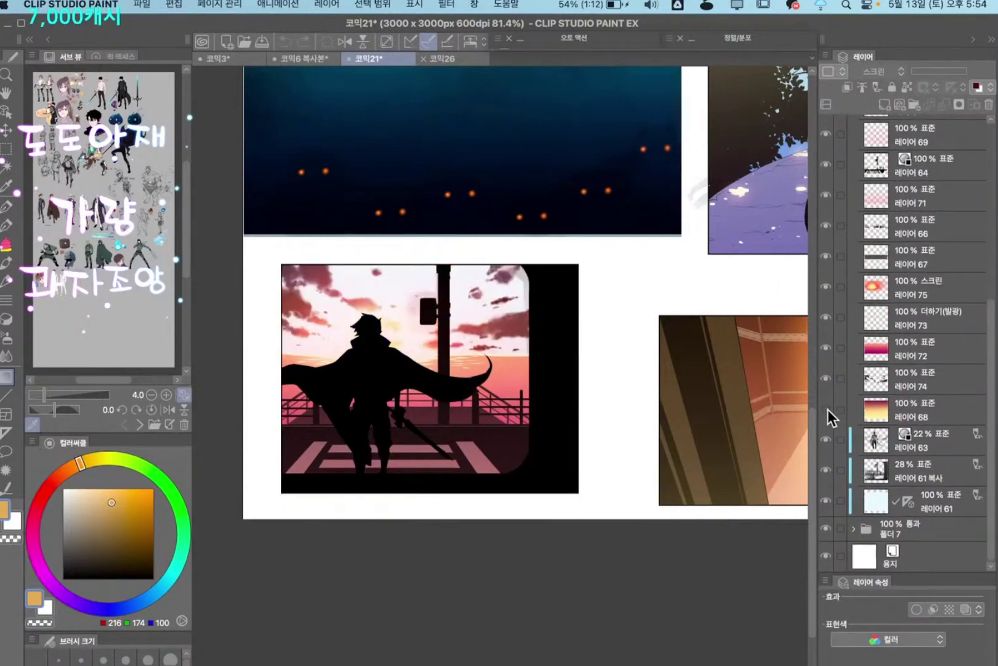
click(827, 408)
click(880, 419)
key(super+shift+n)
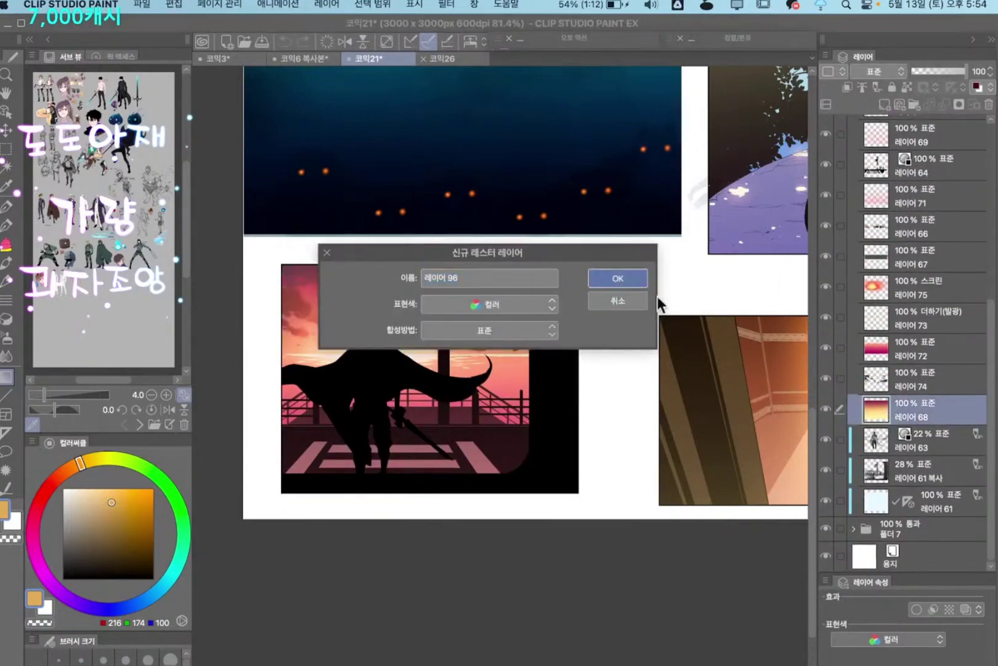
click(619, 278)
Select a rectangle enclosing the crosswalk panel and fill it with teal (82, 144, 146) on 레이어 96
scroll(570, 476, down, 1)
click(139, 604)
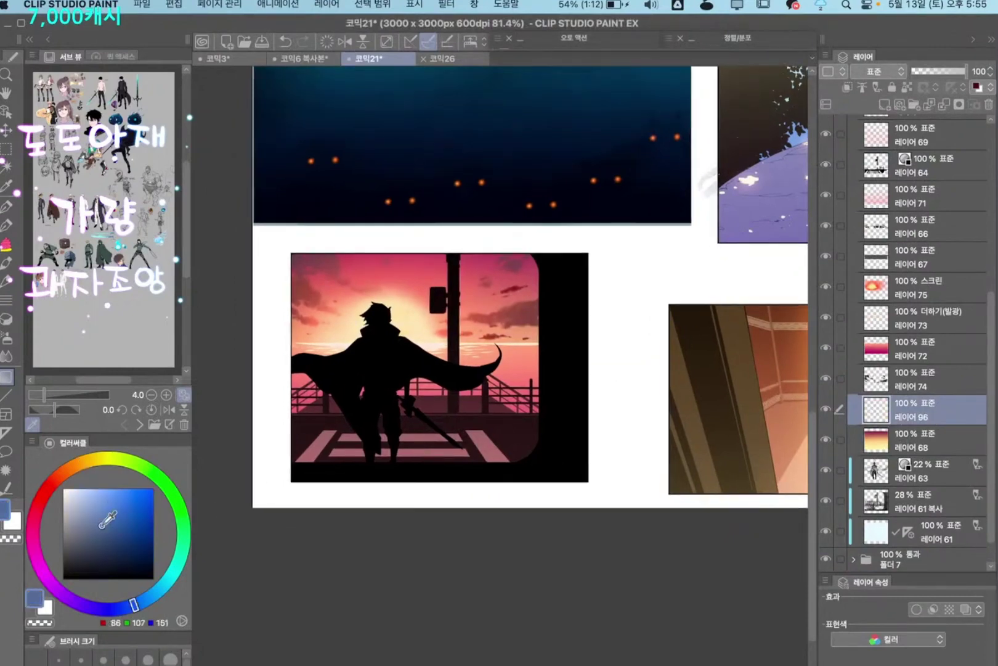
key(alt+BackSpace)
click(173, 575)
key(alt+BackSpace)
key(Delete)
key(m)
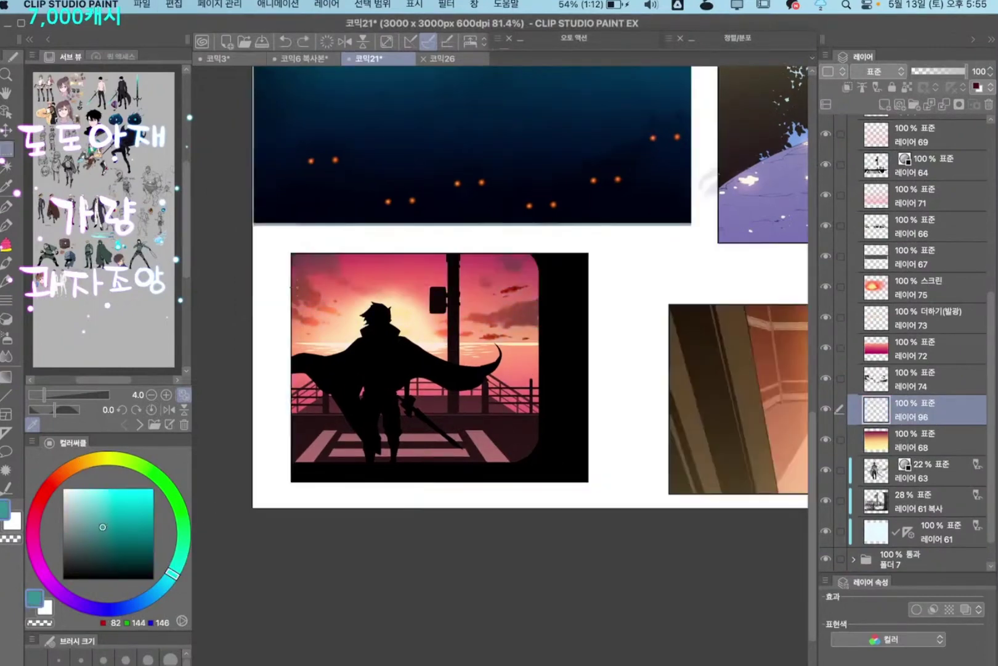
drag(277, 243, 645, 543)
key(alt+BackSpace)
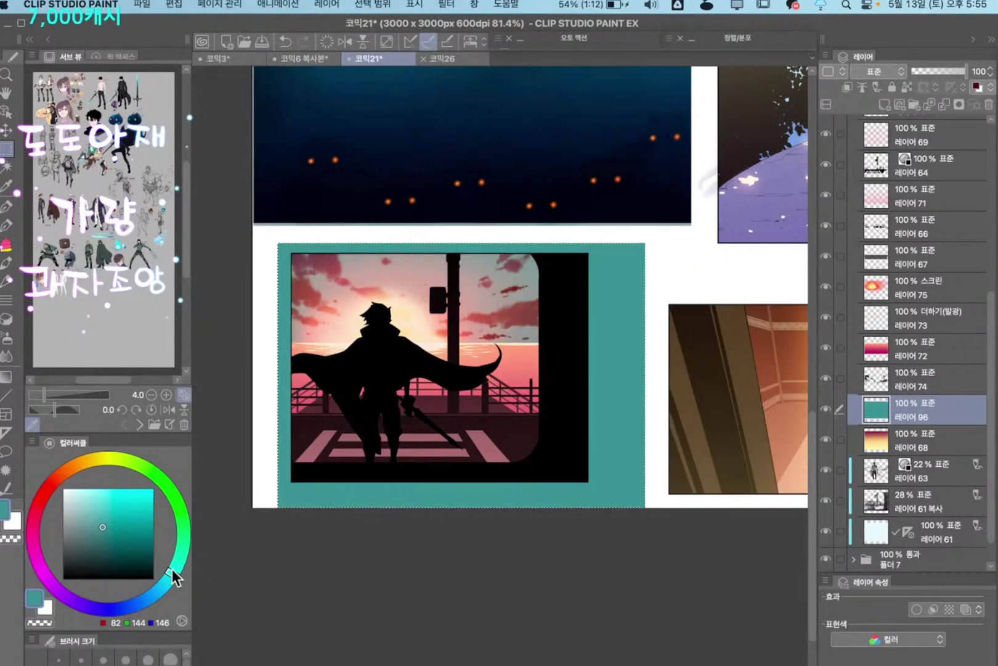
Set the drawing colour to blue (114, 153, 255) and draw a vertical gradient from the top of the selection over the teal
drag(174, 575, 129, 606)
click(113, 488)
key(g)
drag(430, 234, 435, 525)
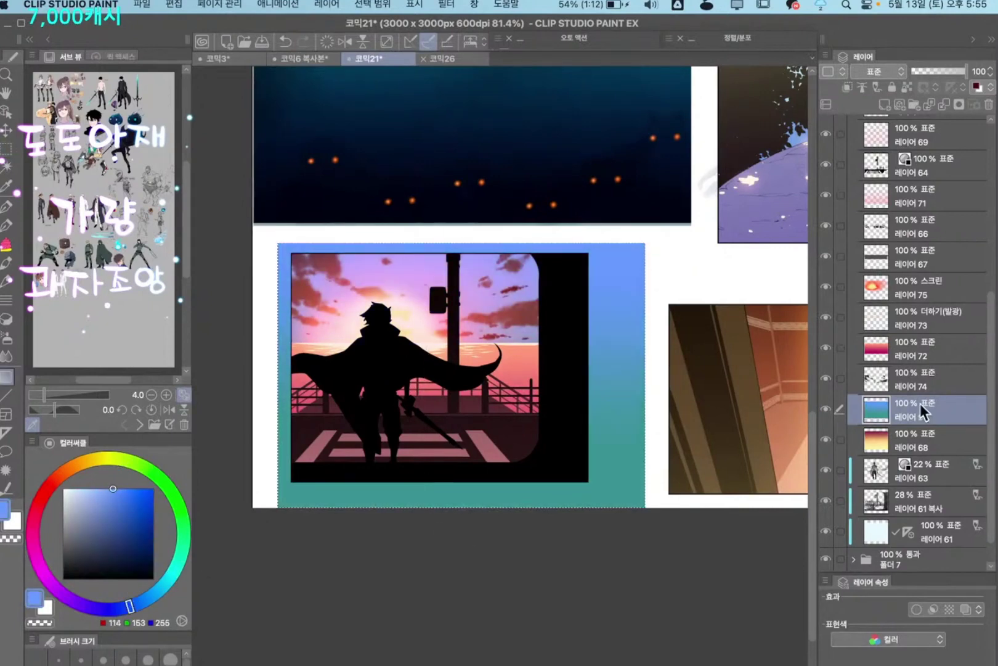
Add a new raster layer above 레이어 72
click(924, 348)
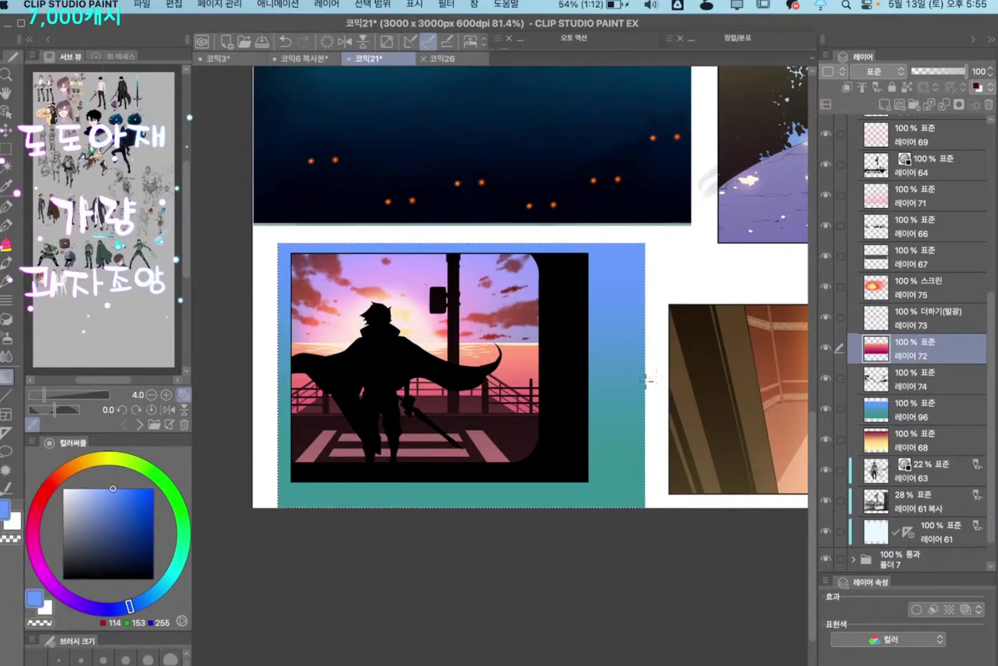
key(Delete)
key(super+z)
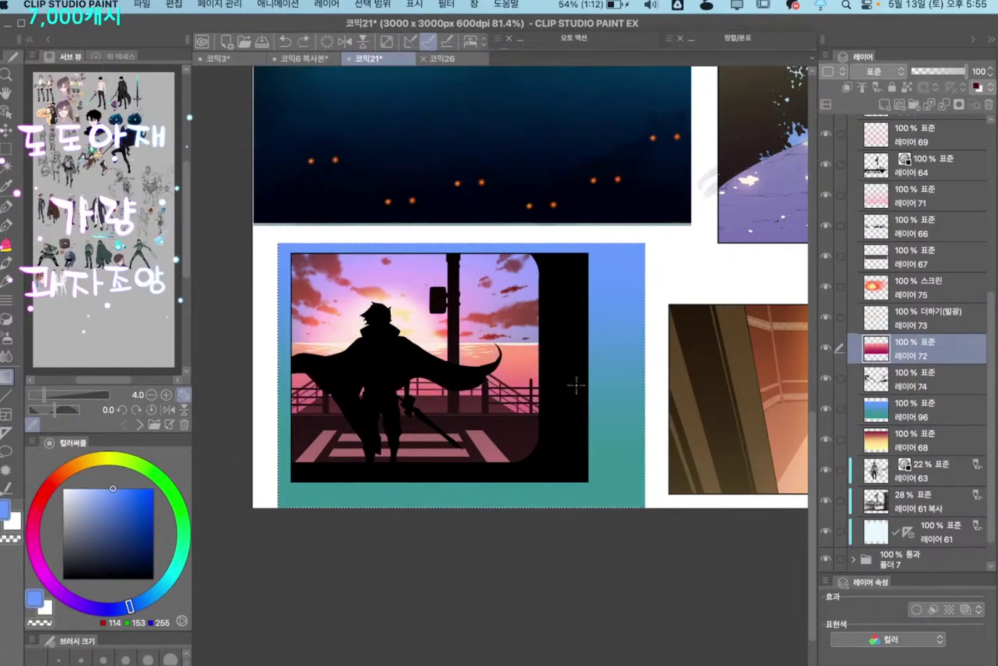
key(super+shift+n)
click(619, 281)
Load the painted area of 레이어 72 as a selection, fill it with the blue on 레이어 97 and deselect
key(alt+Delete)
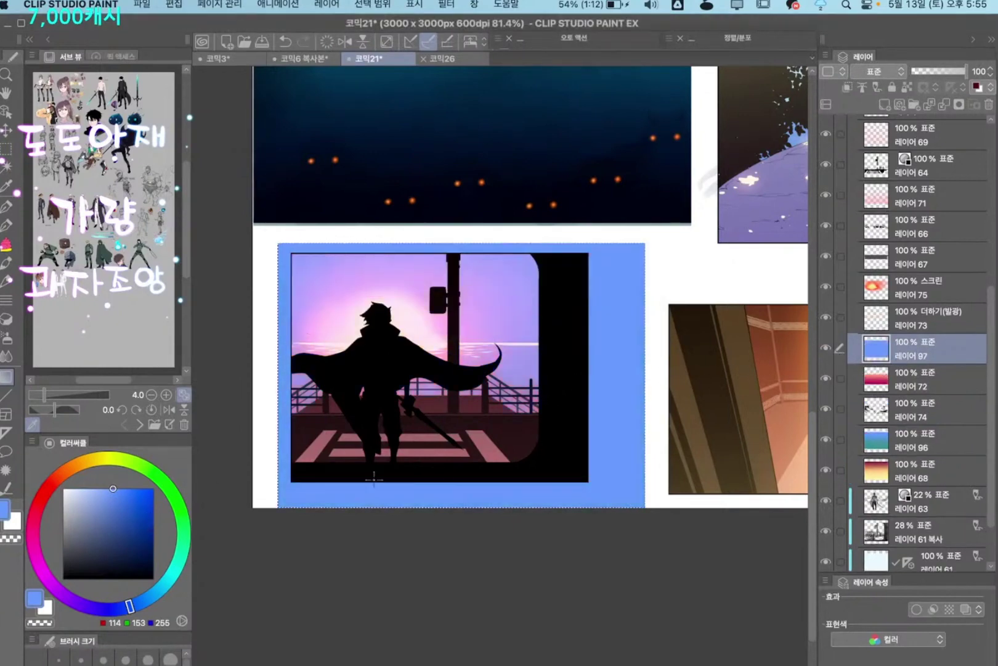
key(super+z)
super+click(882, 376)
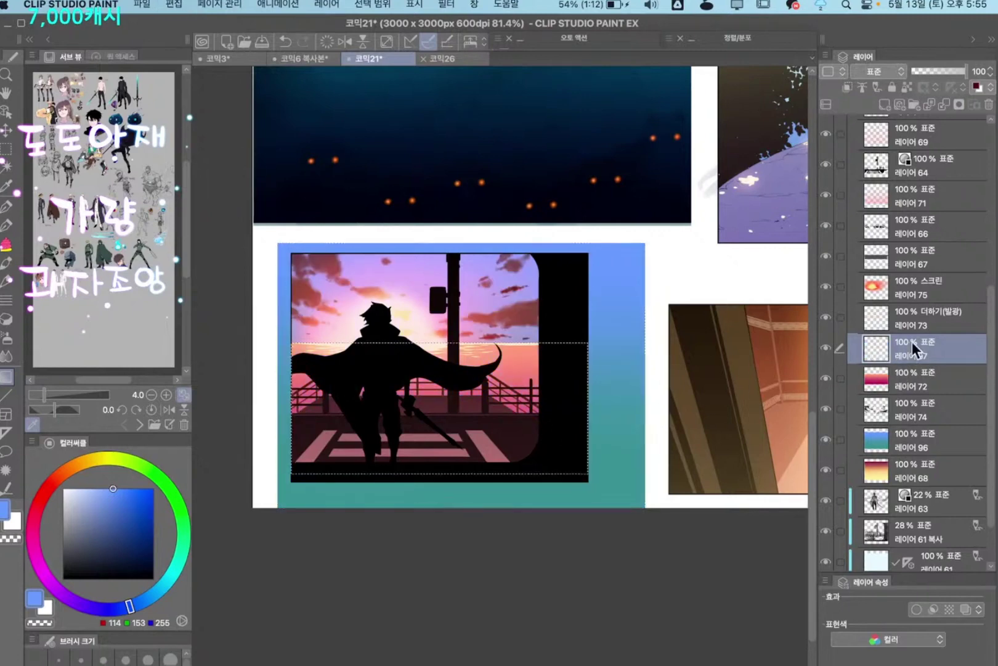
key(alt+Delete)
key(super+d)
drag(619, 395, 617, 394)
Shift the hue of the sun glow on 레이어 75 from orange to pink with Hue/Saturation/Luminosity
click(885, 292)
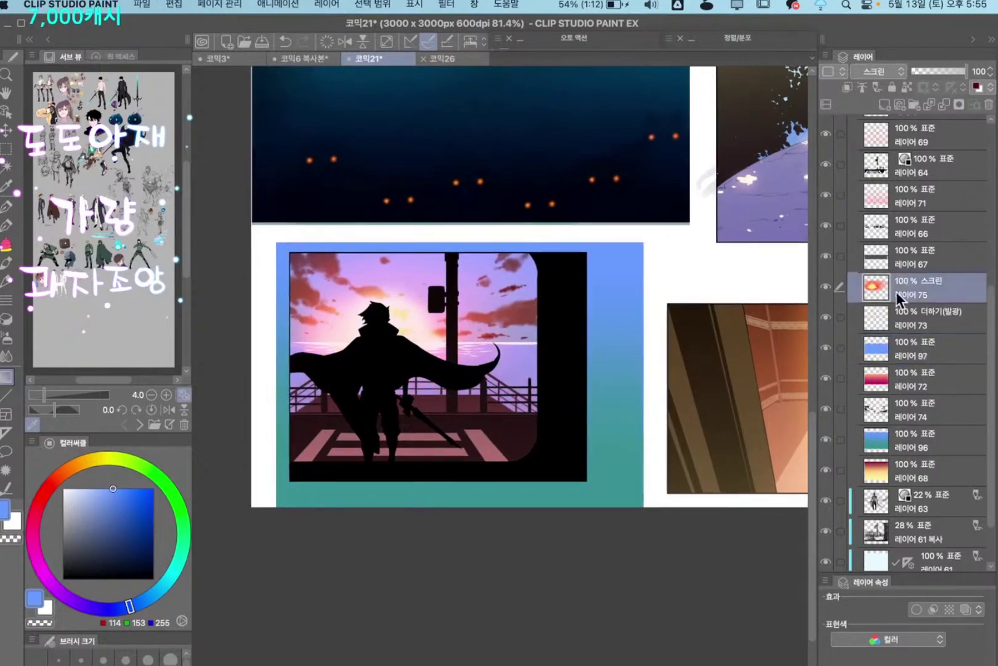
key(super+u)
mouse_move(788, 456)
mouse_down()
mouse_move(830, 454)
mouse_move(680, 461)
mouse_move(677, 450)
mouse_move(907, 453)
mouse_move(809, 447)
mouse_move(676, 457)
mouse_move(802, 444)
mouse_up()
click(959, 436)
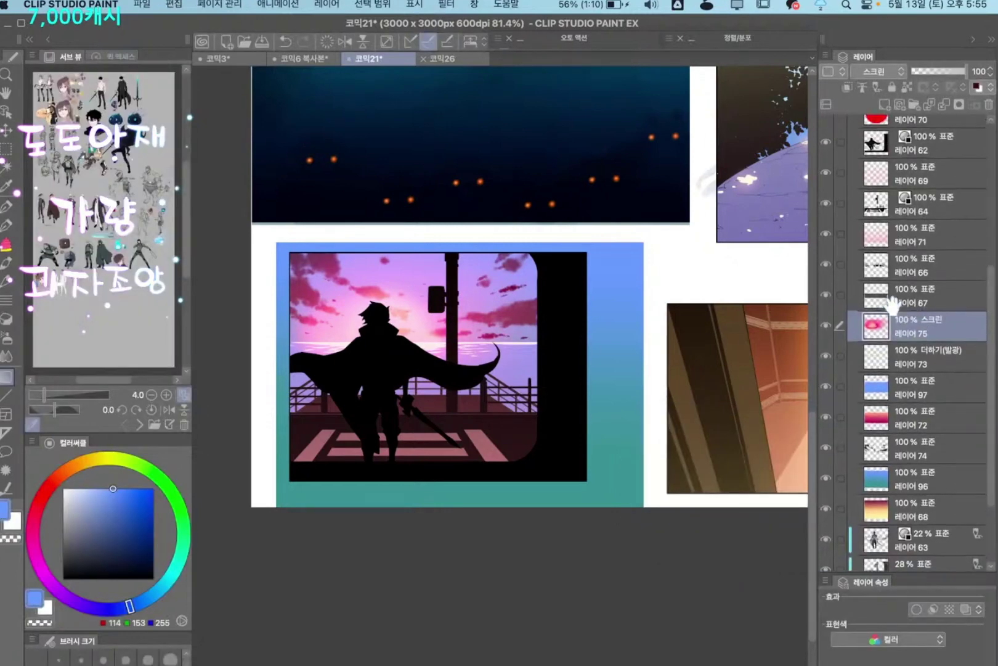
Check what 레이어 66 and 레이어 71 contribute to the panel by toggling their visibility
click(852, 294)
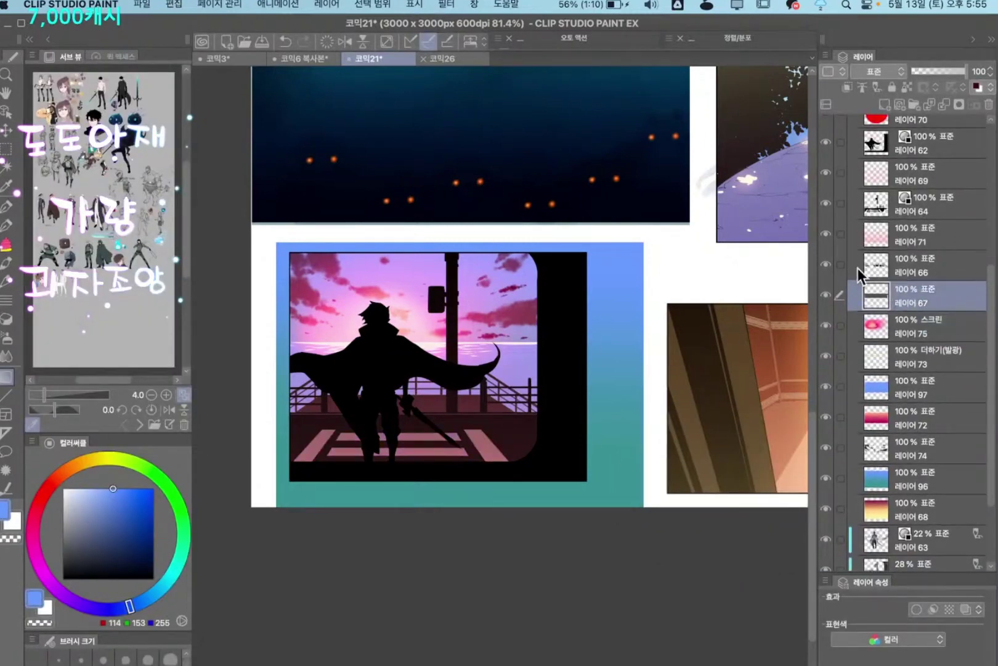
click(827, 264)
click(830, 263)
click(829, 233)
click(831, 231)
Lock the transparent pixels of 레이어 71 and 레이어 69 and fill both layers with the blue
click(897, 234)
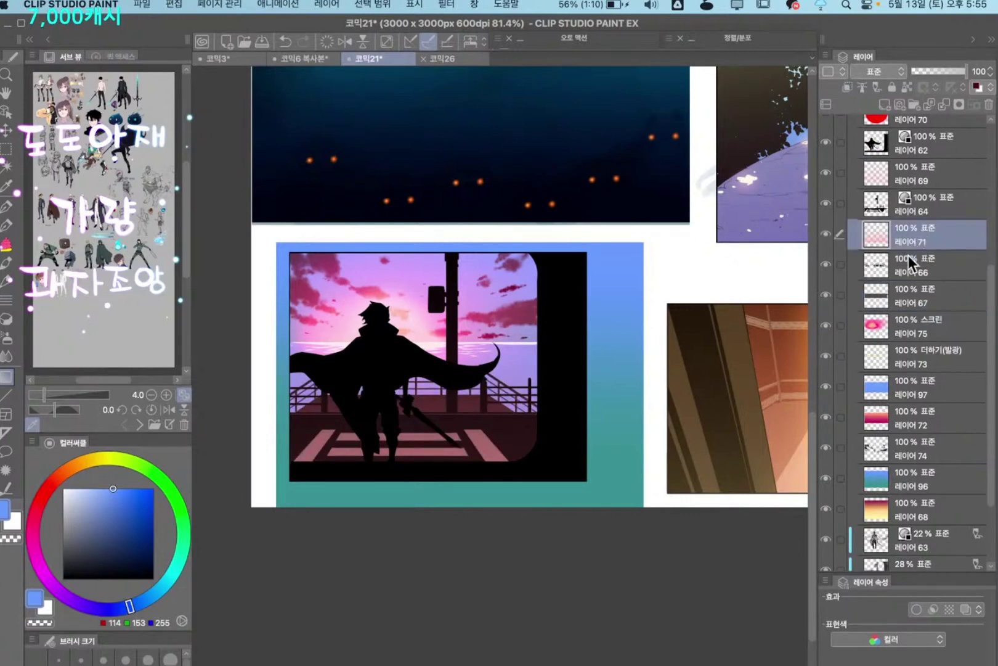
key(slash)
key(alt+Delete)
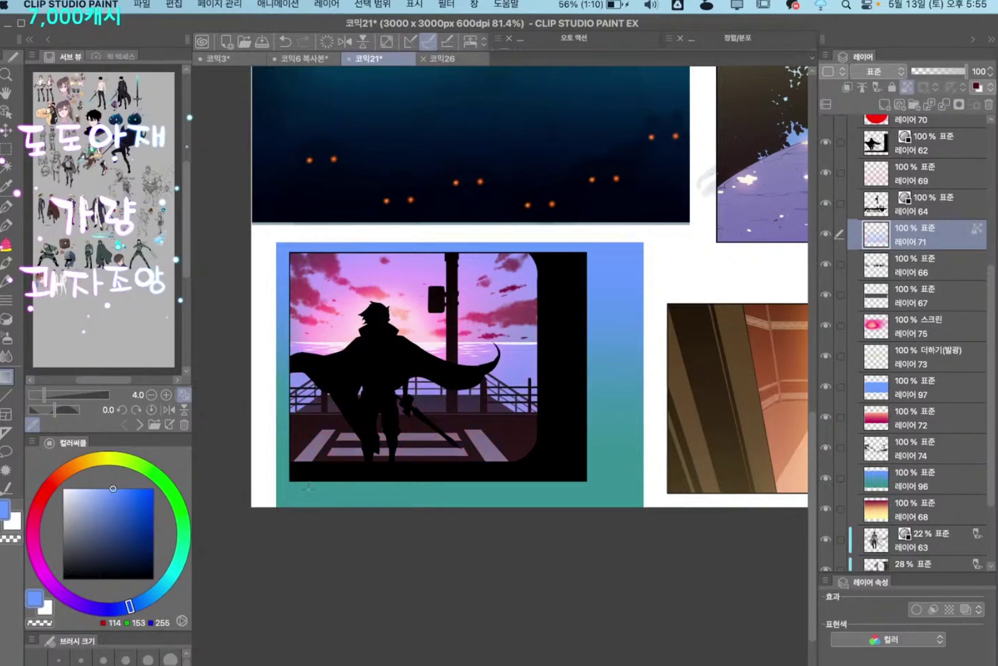
click(929, 196)
click(923, 178)
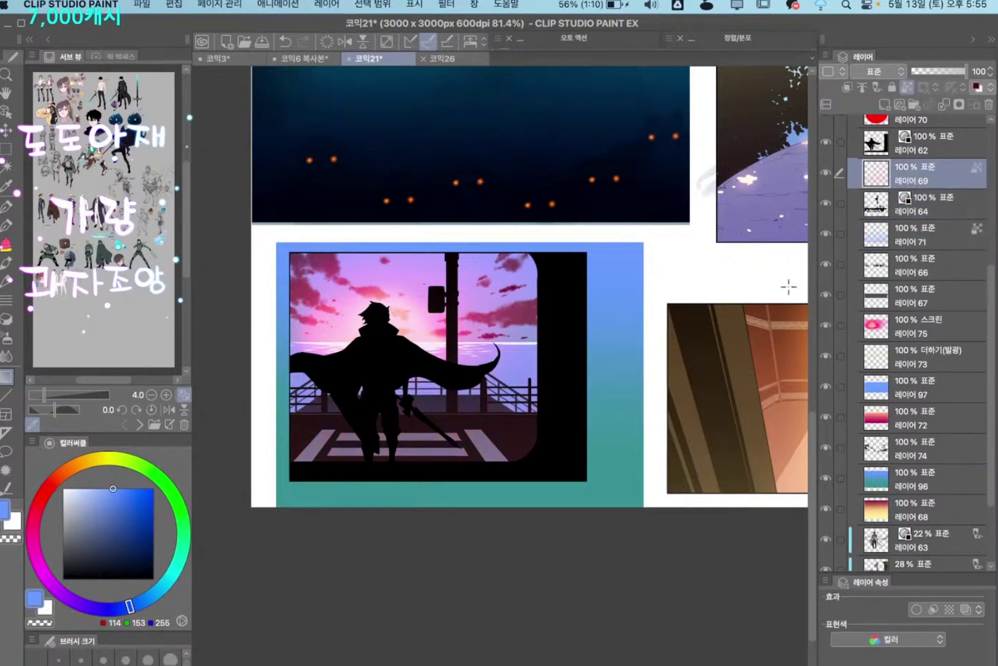
Turn the visibility of 레이어 70 and 레이어 77 back on
scroll(905, 308, up, 6)
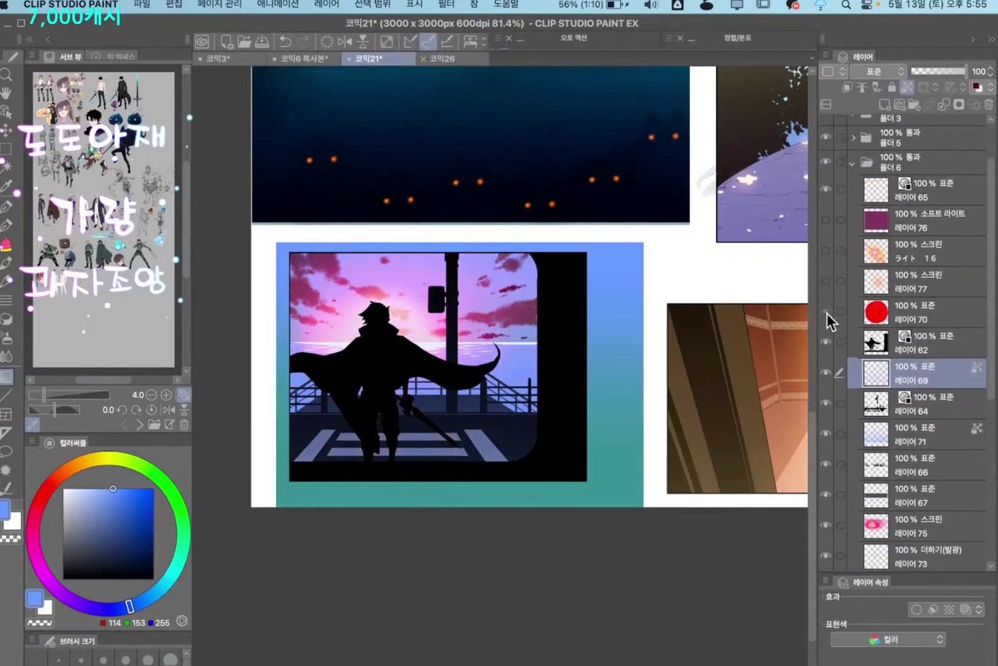
click(909, 307)
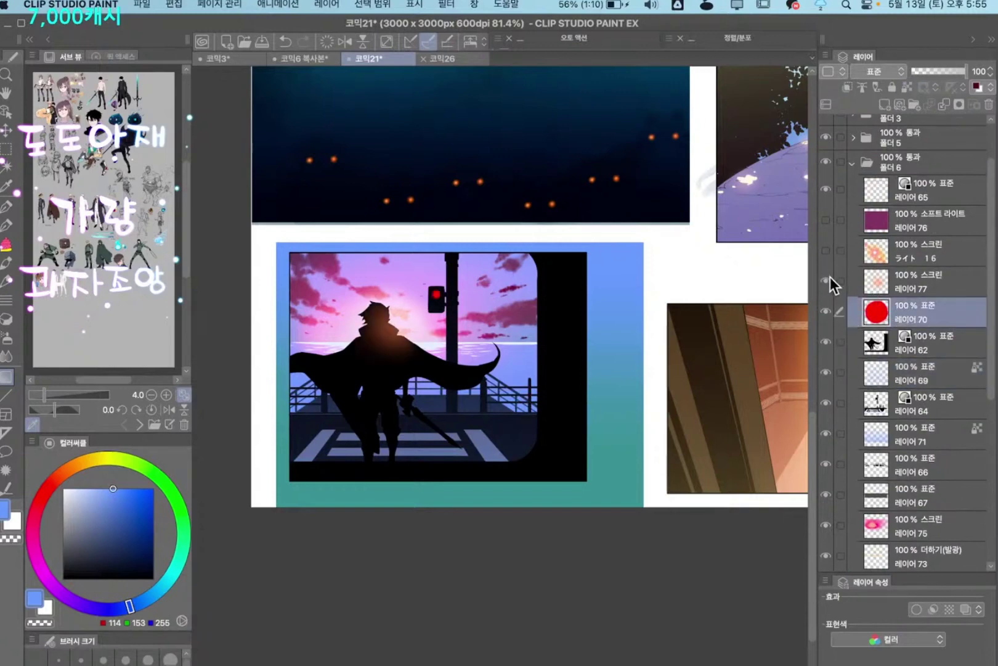
click(912, 282)
key(super+u)
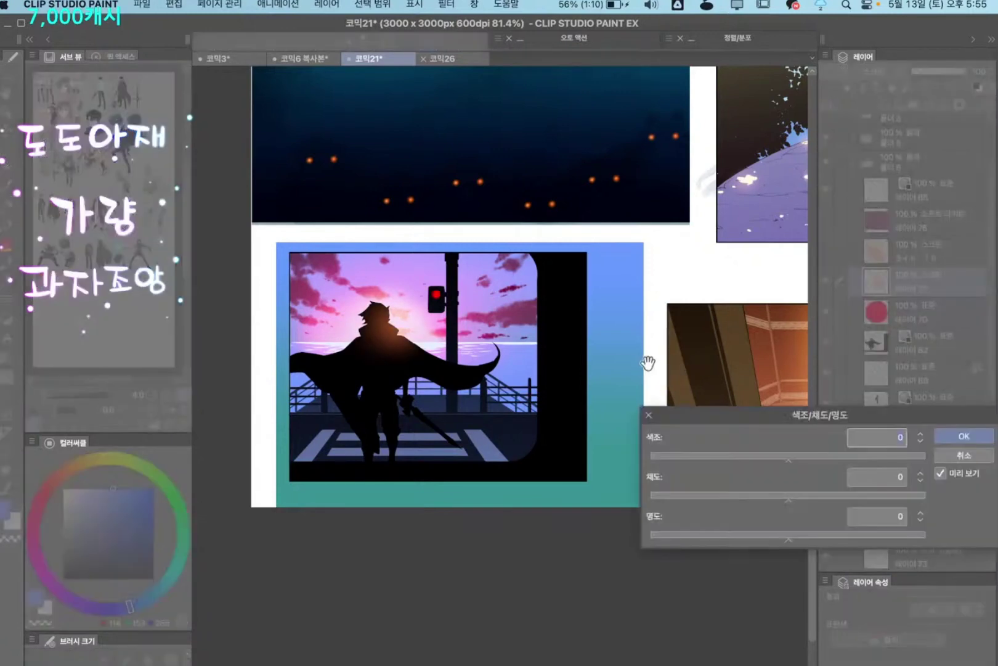
key(Escape)
Show the lens flare layer ライト 16 and set its hue shift to -152
click(895, 242)
click(828, 251)
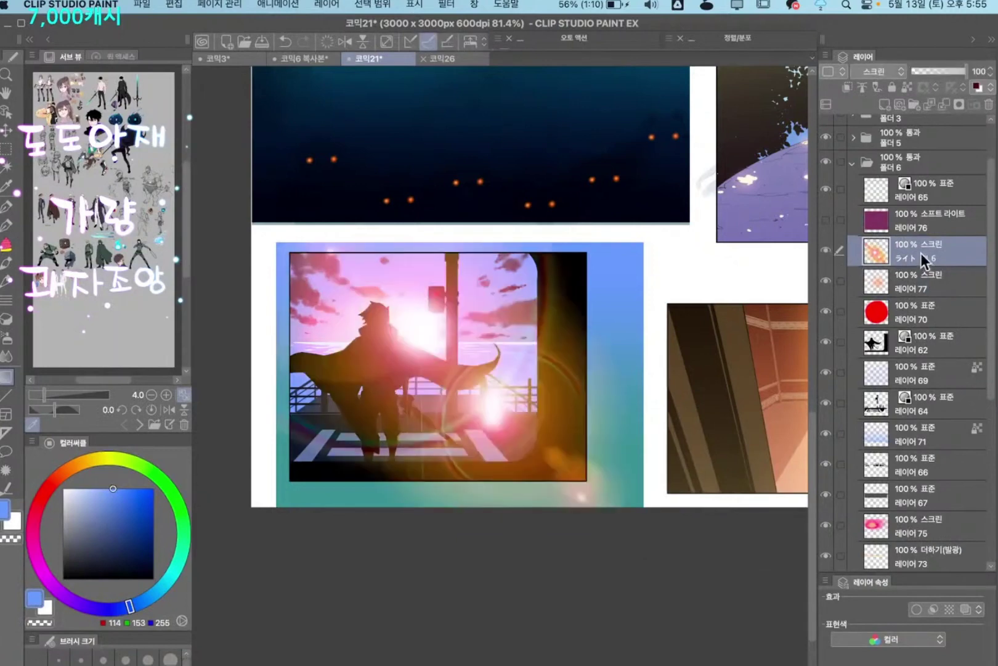
key(super+u)
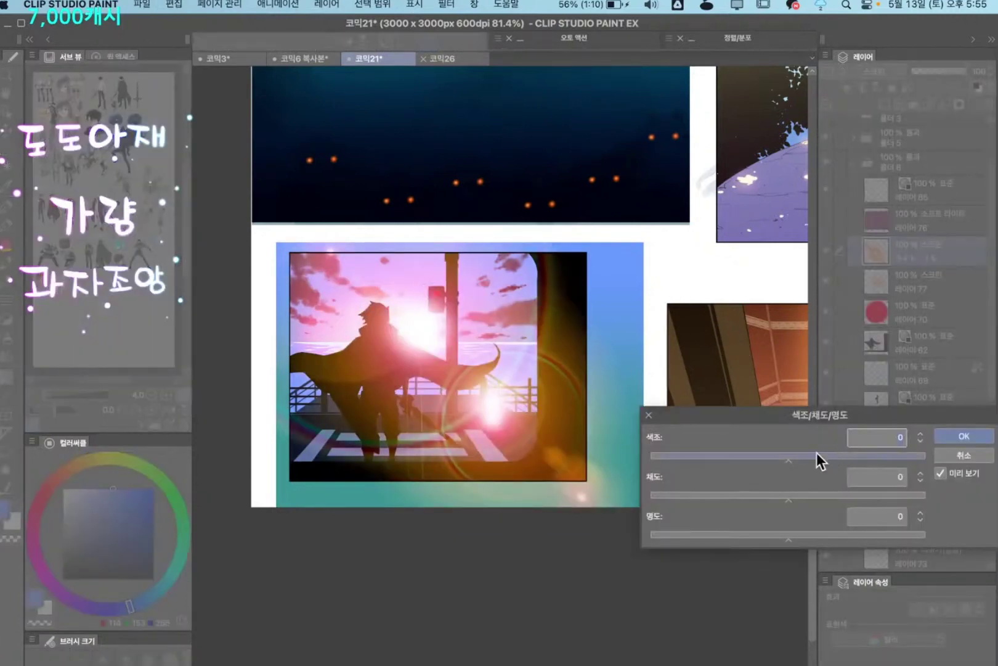
drag(817, 452, 661, 456)
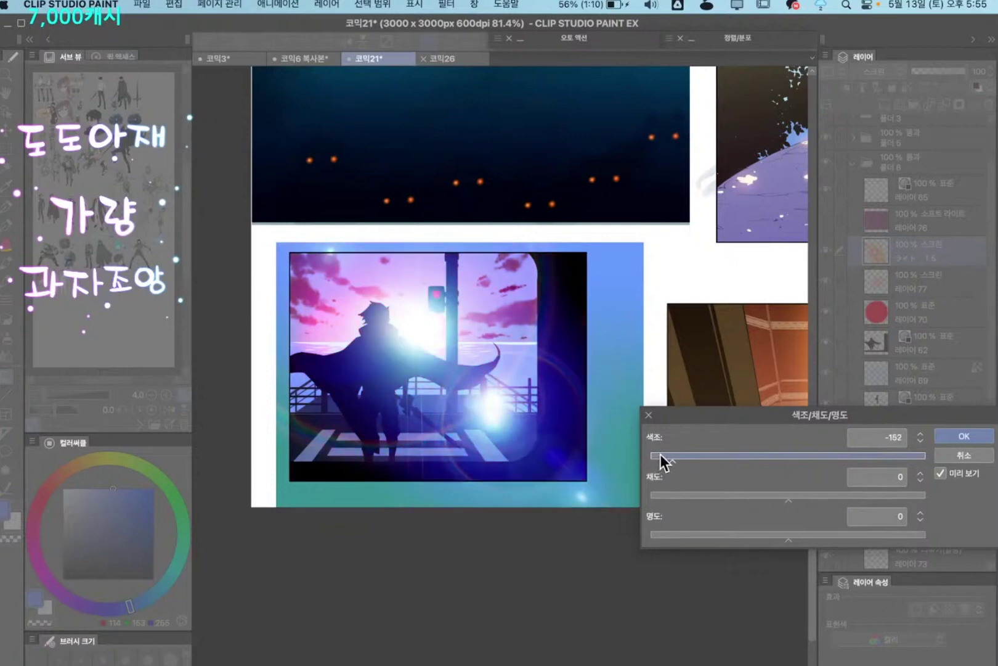
click(963, 438)
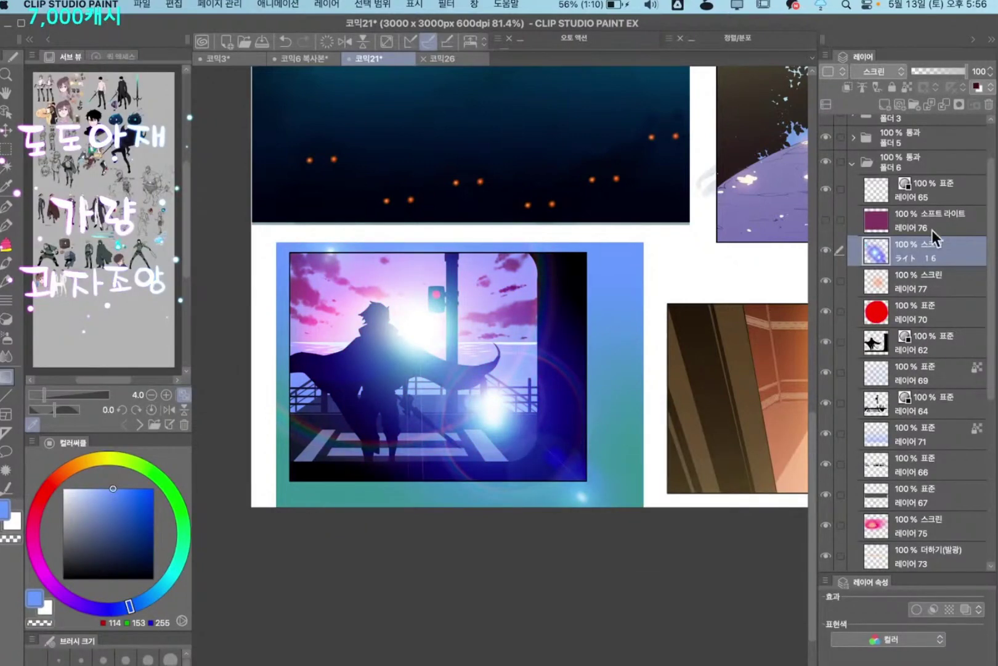
Add a new raster layer above 레이어 76 and set its blending mode to 소프트 라이트
click(917, 223)
key(super+shift+n)
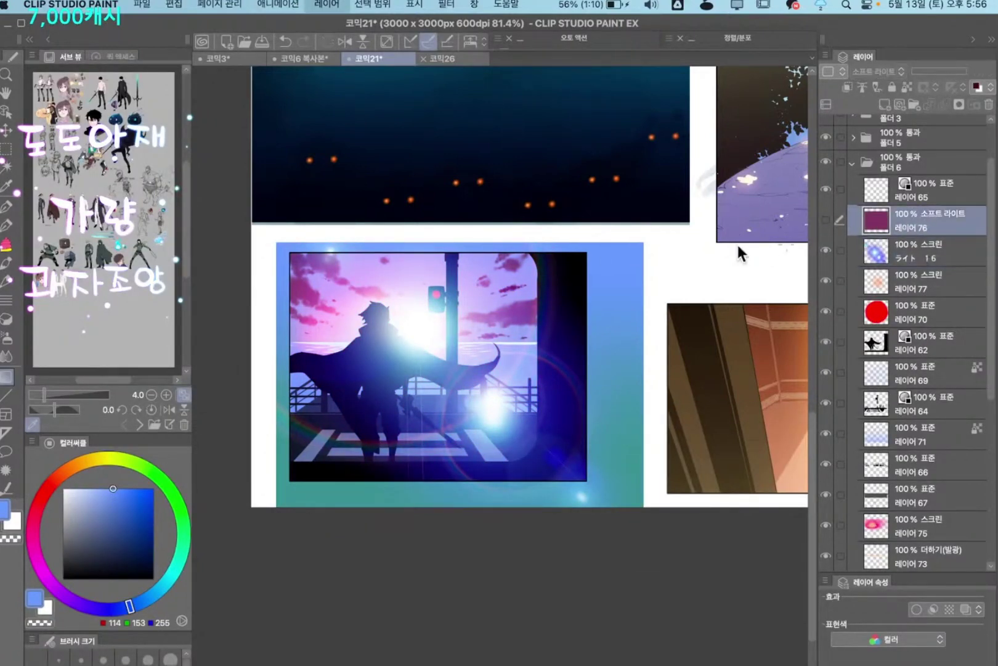
click(628, 279)
click(877, 71)
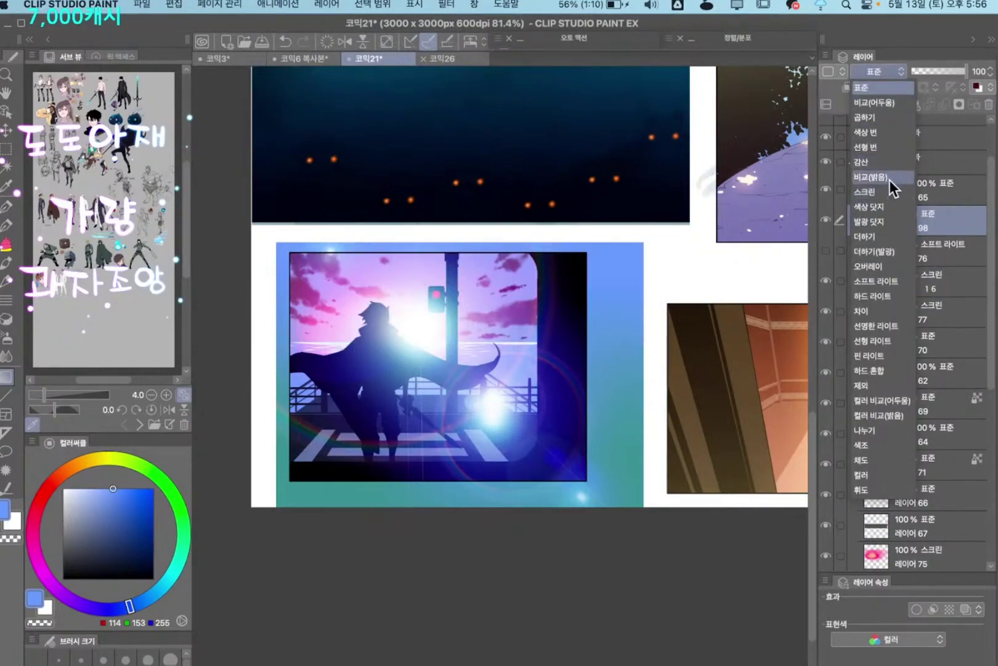
click(881, 281)
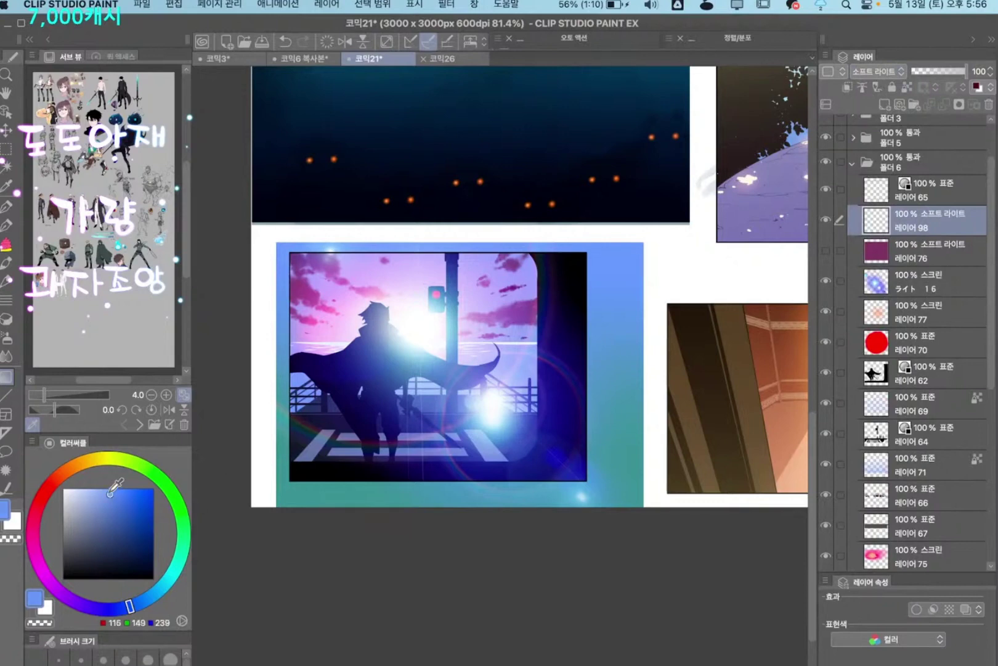
Fill the whole soft light layer 레이어 98 with light blue (106, 181, 214)
mouse_move(111, 492)
mouse_down()
mouse_move(105, 532)
mouse_move(109, 503)
mouse_up()
key(alt+BackSpace)
click(159, 589)
key(alt+BackSpace)
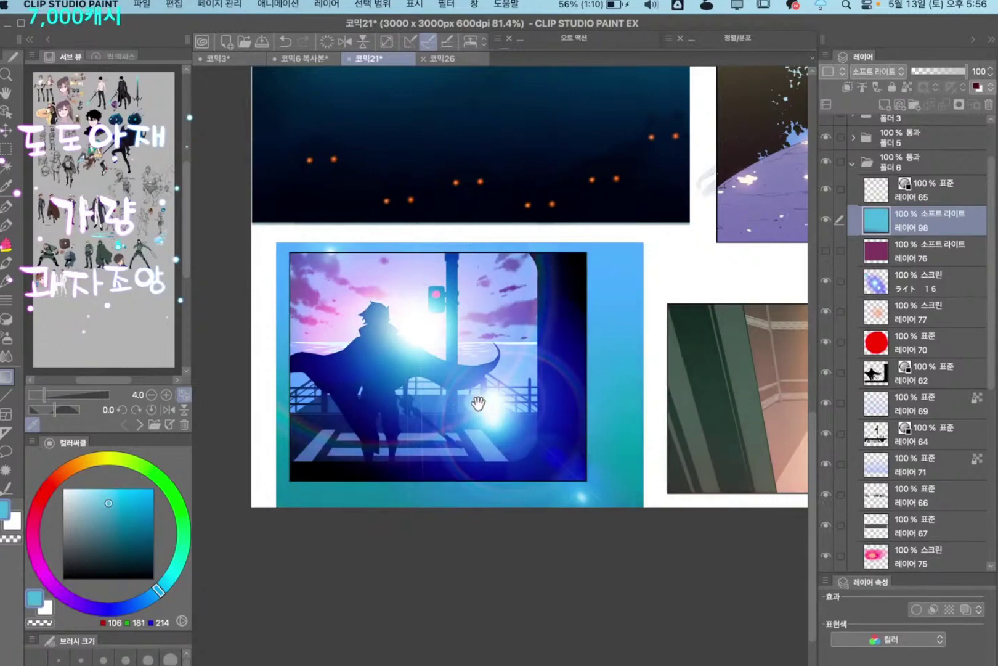
Examine the recoloured crosswalk panel up close and compare its lighting with the other 코믹21 panels
scroll(440, 404, up, 3)
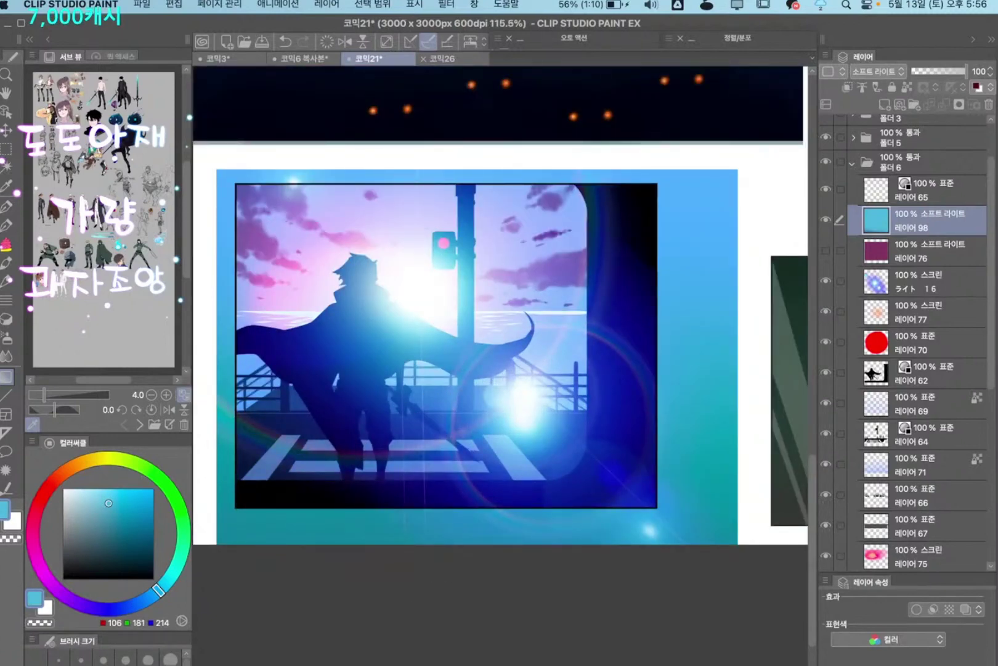
scroll(619, 459, down, 5)
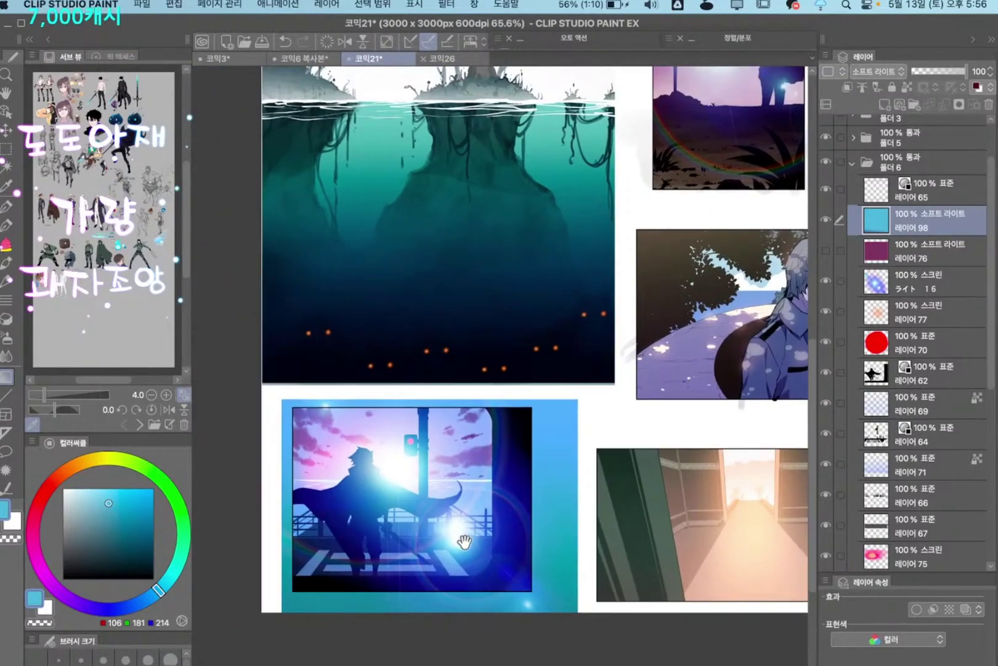
drag(465, 543, 473, 540)
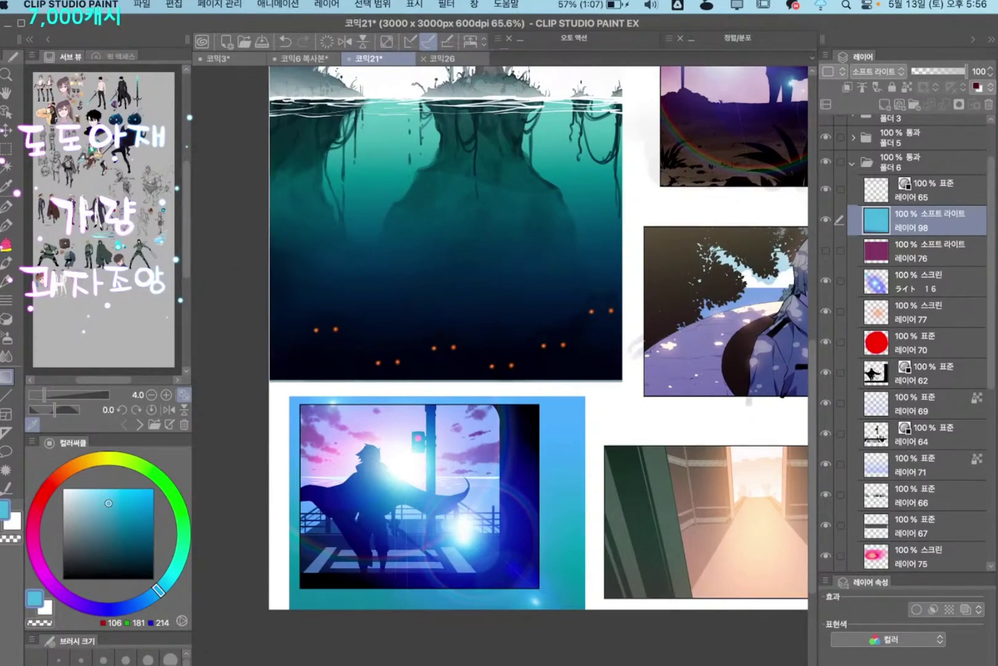
drag(480, 486, 485, 539)
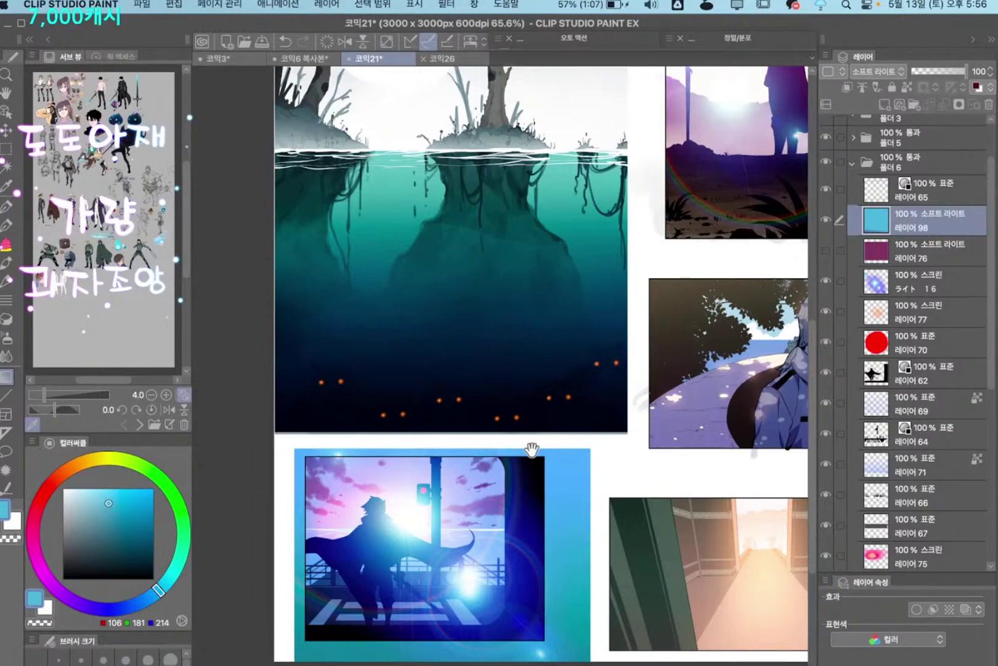
scroll(531, 445, up, 5)
scroll(449, 549, right, 5)
scroll(450, 550, down, 3)
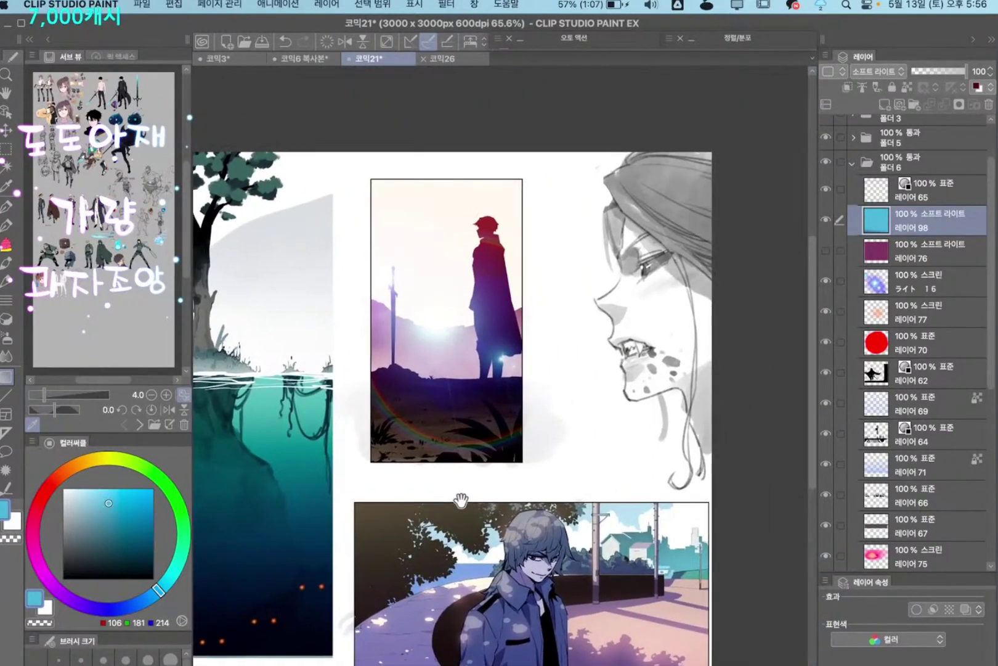
scroll(550, 550, down, 1)
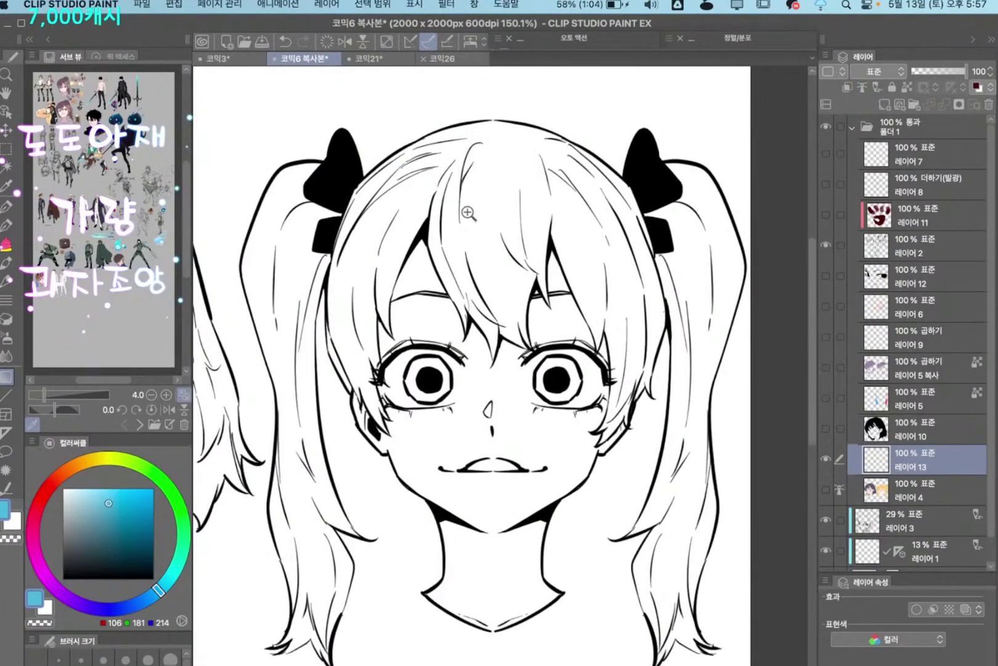
Display the detailed settings of the 폐쇄 fill sub tool beside the twin-tailed girl's line art
drag(470, 214, 466, 209)
key(p)
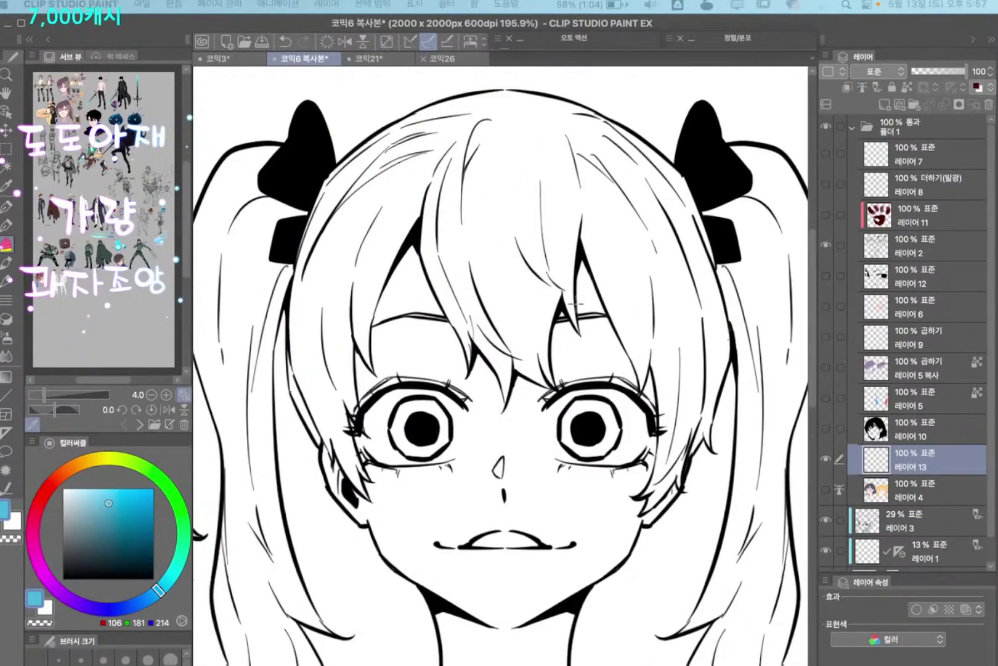
drag(631, 85, 634, 82)
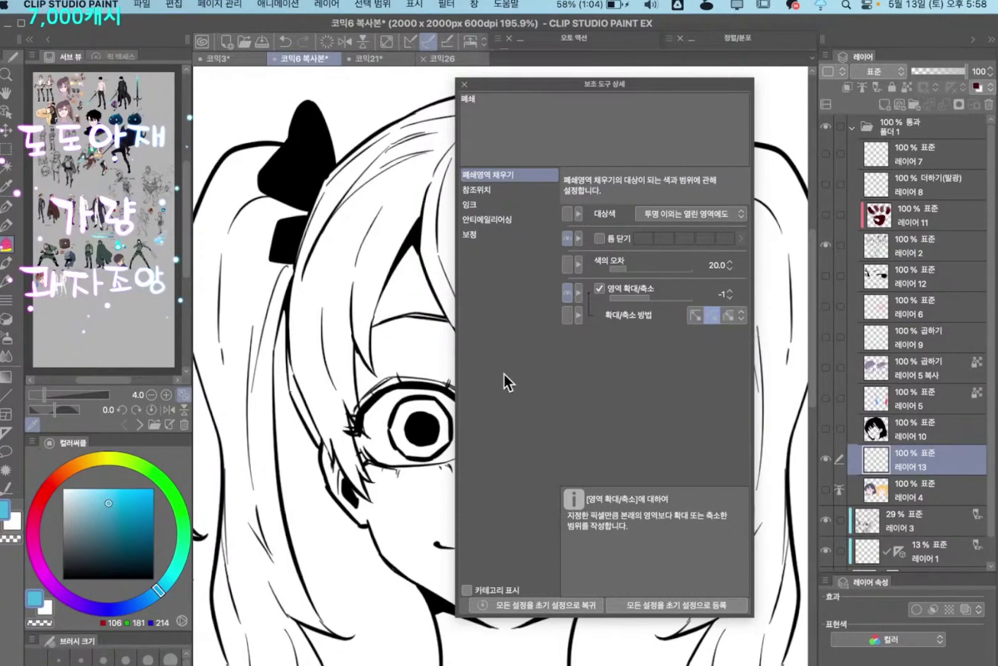
drag(547, 83, 707, 80)
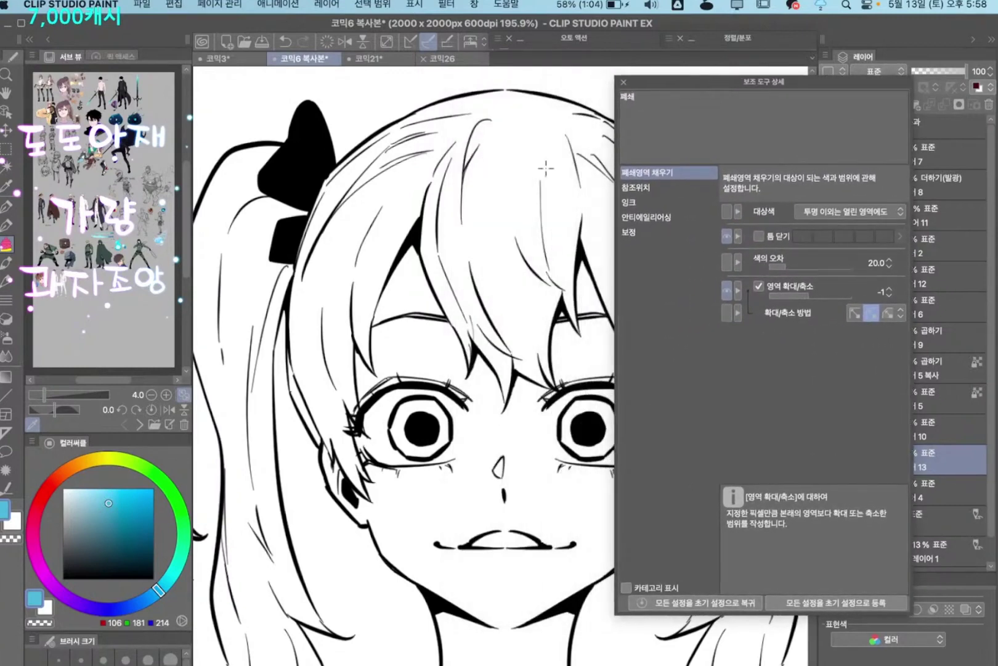
drag(487, 312, 421, 330)
scroll(420, 330, down, 3)
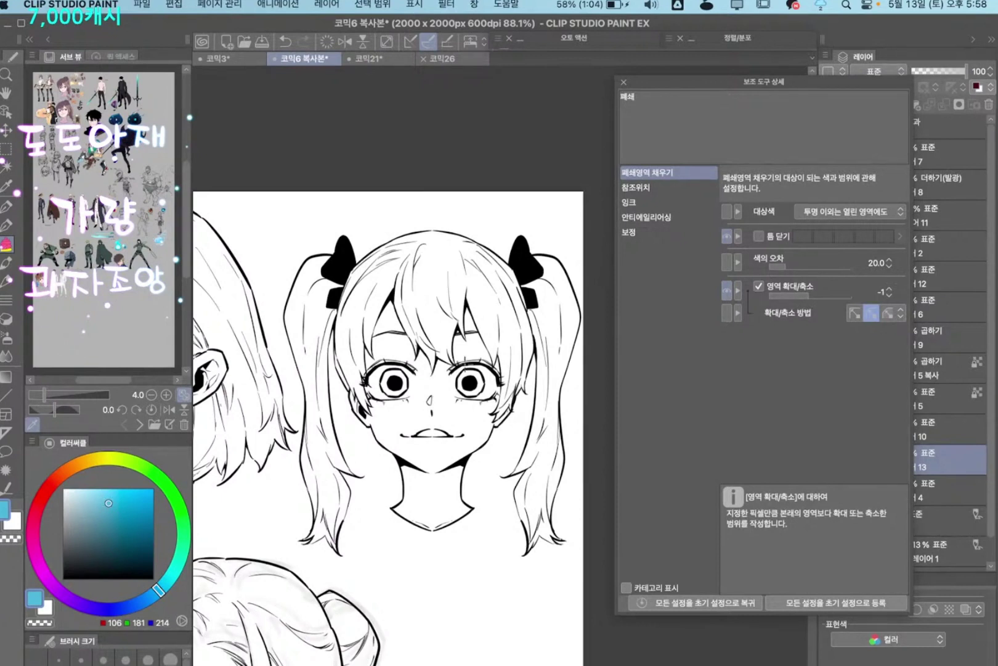
drag(408, 395, 419, 393)
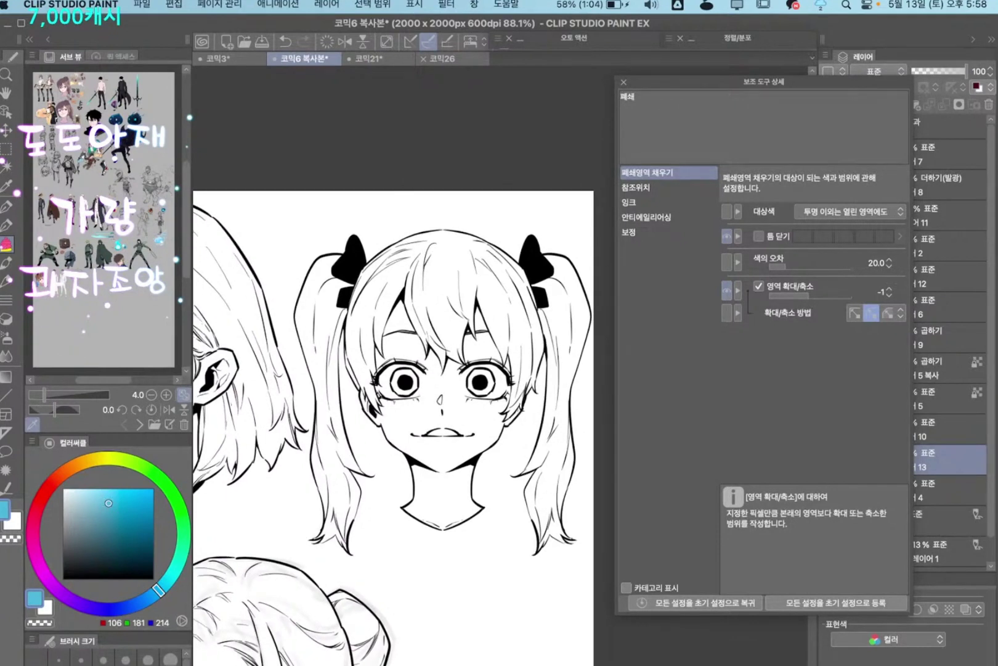
drag(777, 82, 671, 71)
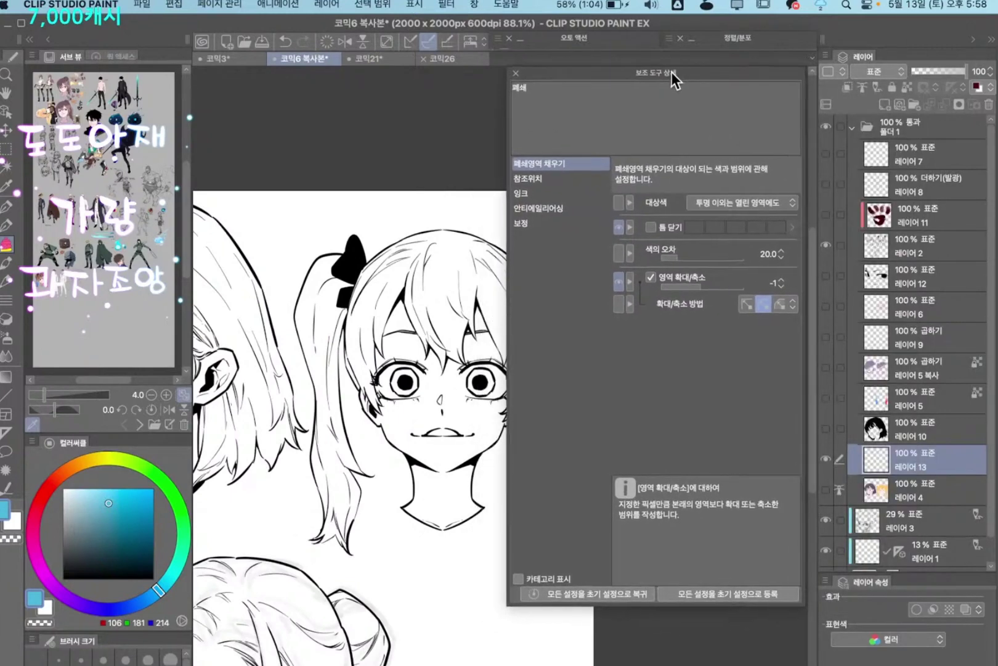
Start a quick mask over the girl's front hair and extend it into the fringe tips above the eyes
scroll(409, 417, down, 3)
scroll(409, 417, right, 3)
drag(386, 340, 420, 309)
drag(422, 288, 373, 325)
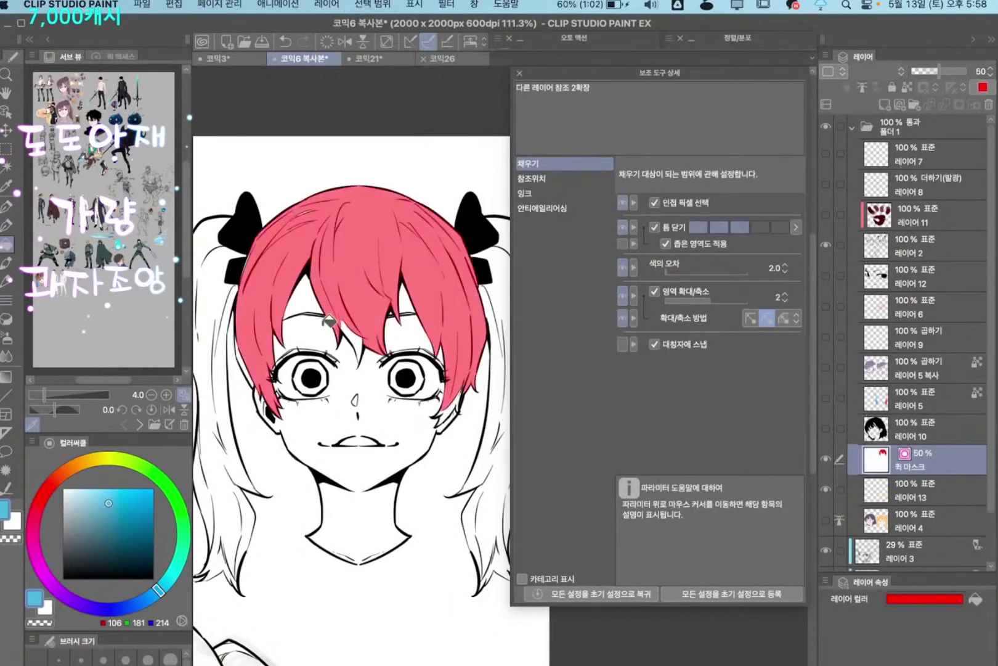
key(g)
mouse_move(325, 335)
mouse_down()
mouse_move(257, 367)
mouse_move(247, 395)
mouse_move(276, 308)
mouse_move(323, 323)
mouse_move(269, 343)
mouse_up()
scroll(342, 333, up, 3)
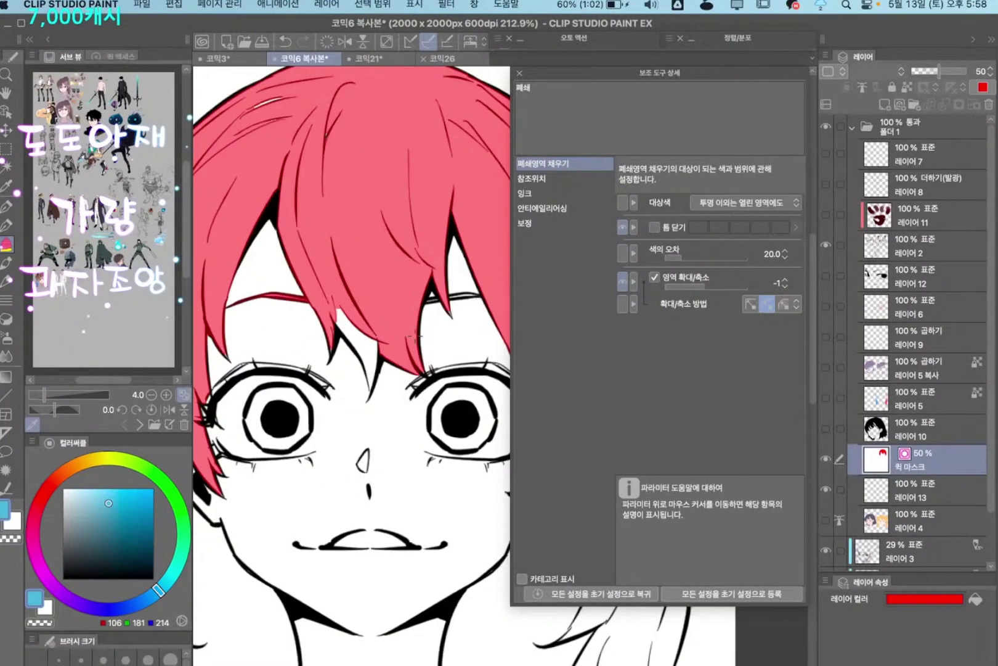
Examine up close how the quick mask covers the line art at the fringe tips
scroll(346, 367, up, 10)
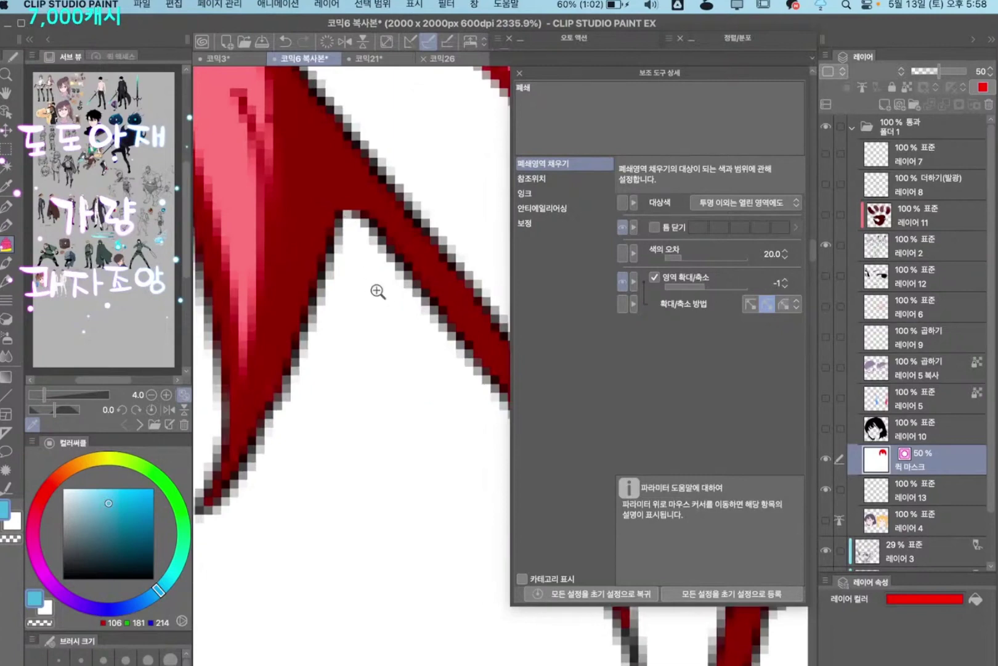
scroll(379, 290, down, 5)
scroll(289, 330, up, 2)
scroll(376, 330, down, 5)
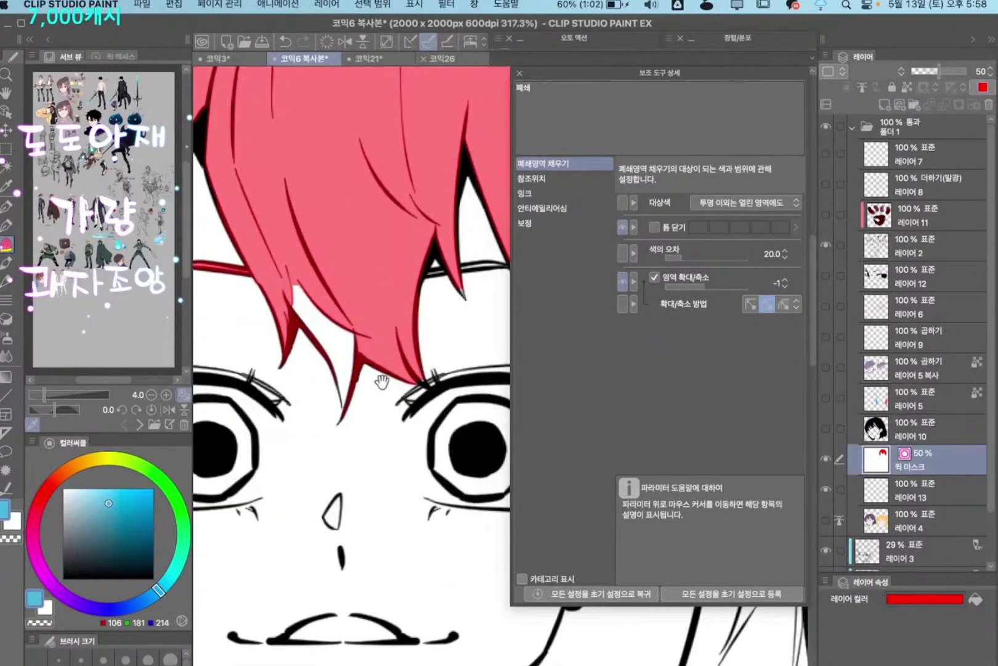
key(g)
drag(394, 379, 379, 335)
key(ctrl+z)
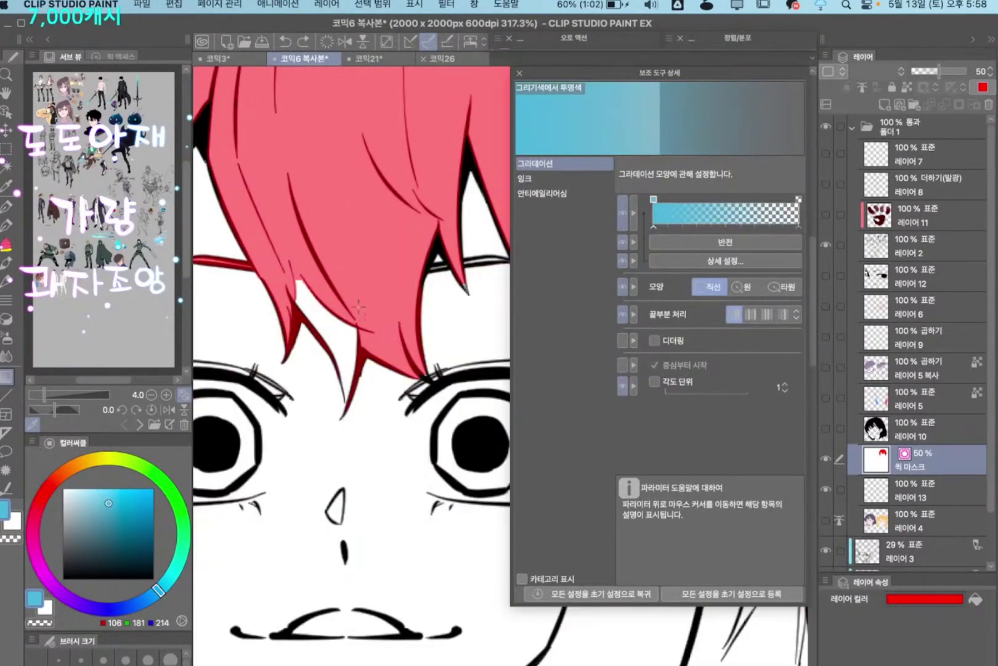
Mask the missed central fringe strand and the hair edges around the forehead with the 폐쇄 fill
key(g)
scroll(362, 352, down, 4)
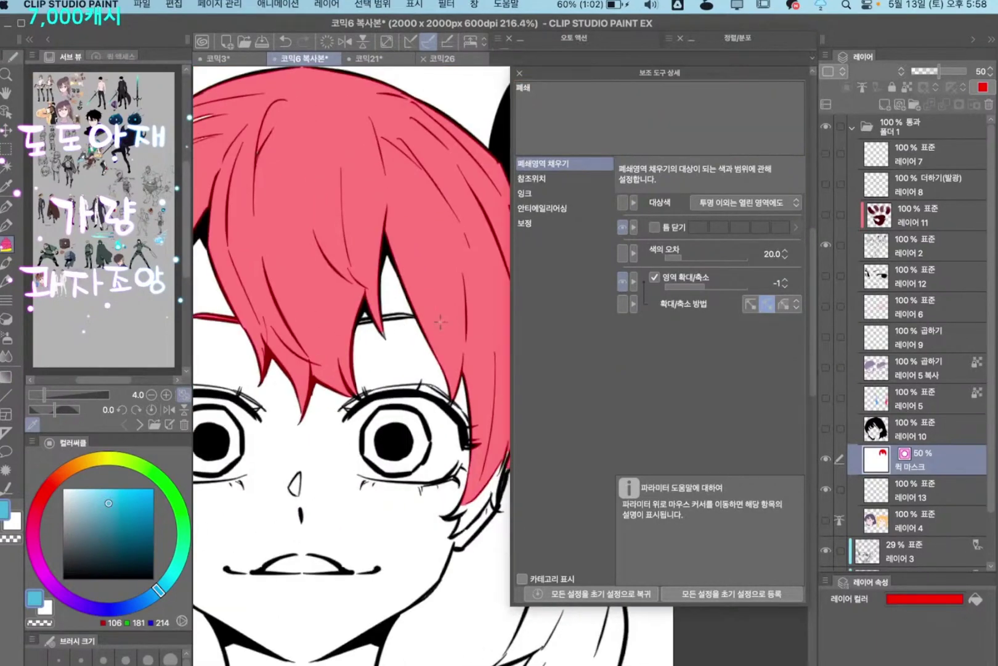
scroll(419, 334, down, 2)
scroll(418, 334, up, 4)
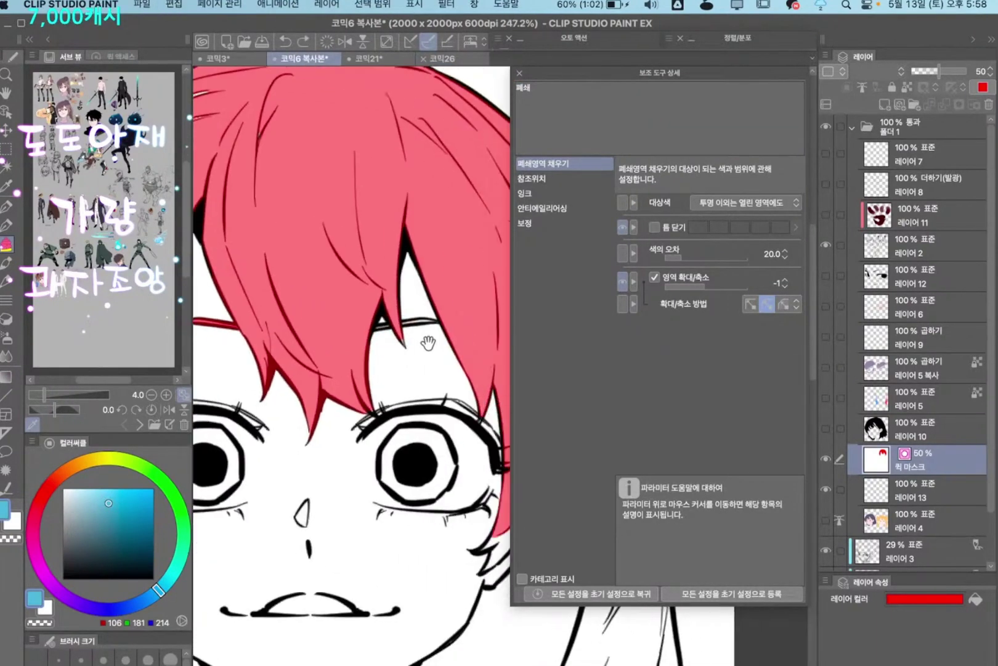
scroll(423, 345, up, 1)
drag(376, 309, 430, 380)
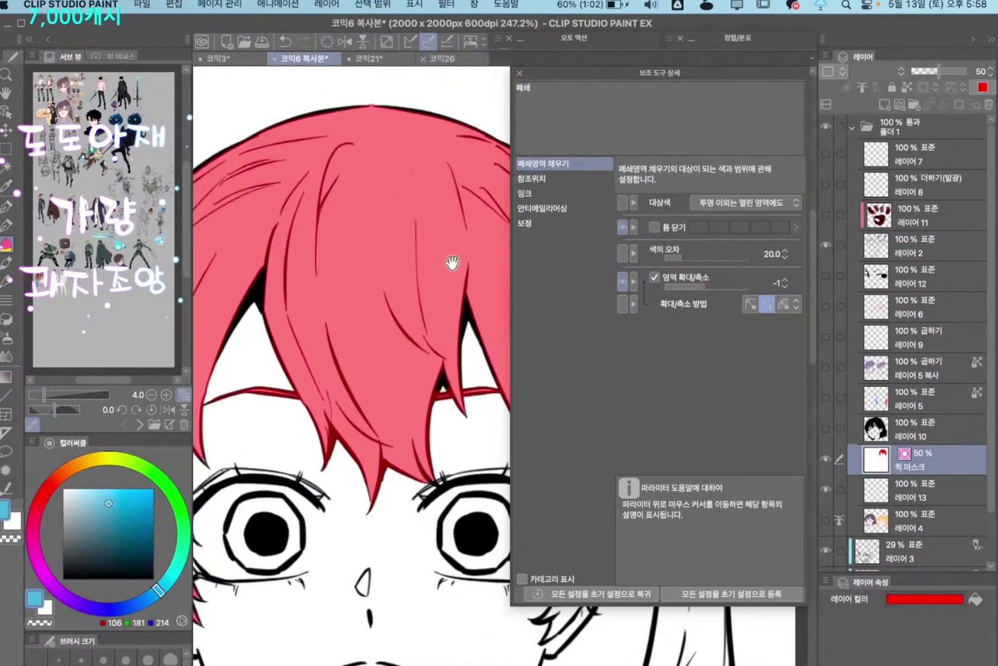
drag(481, 344, 379, 314)
drag(492, 374, 363, 185)
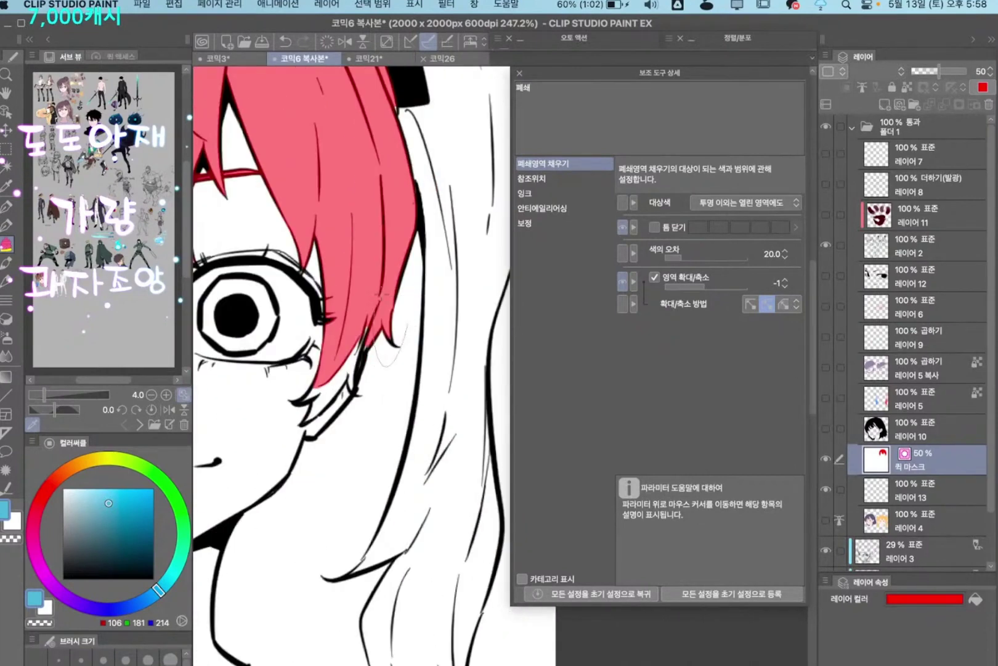
Mask the remaining side hair tips beside the ear with the 폐쇄 fill
key(g)
drag(332, 375, 308, 404)
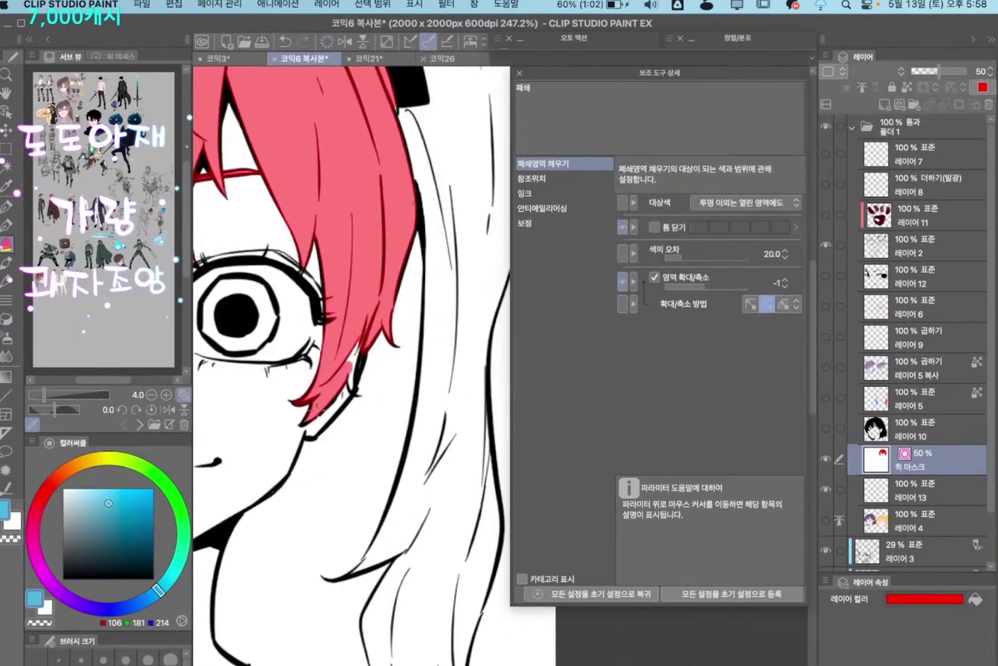
key(g)
drag(362, 355, 348, 388)
scroll(374, 393, down, 4)
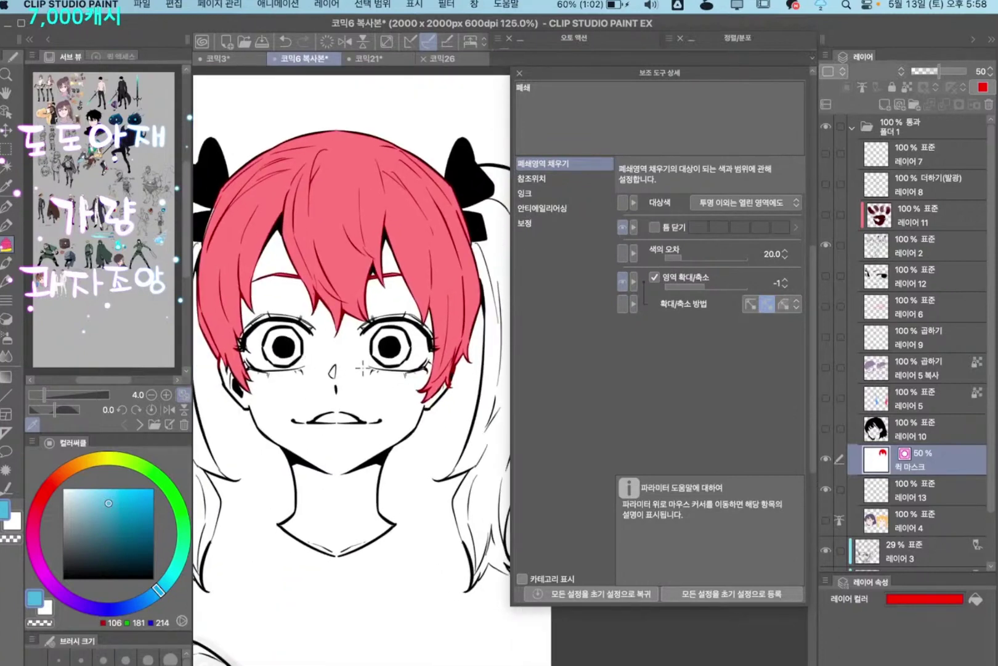
Turn the hair quick mask into a selection, fill it with light blue (106, 181, 214) on 레이어 13, and deselect
key(q)
key(alt+BackSpace)
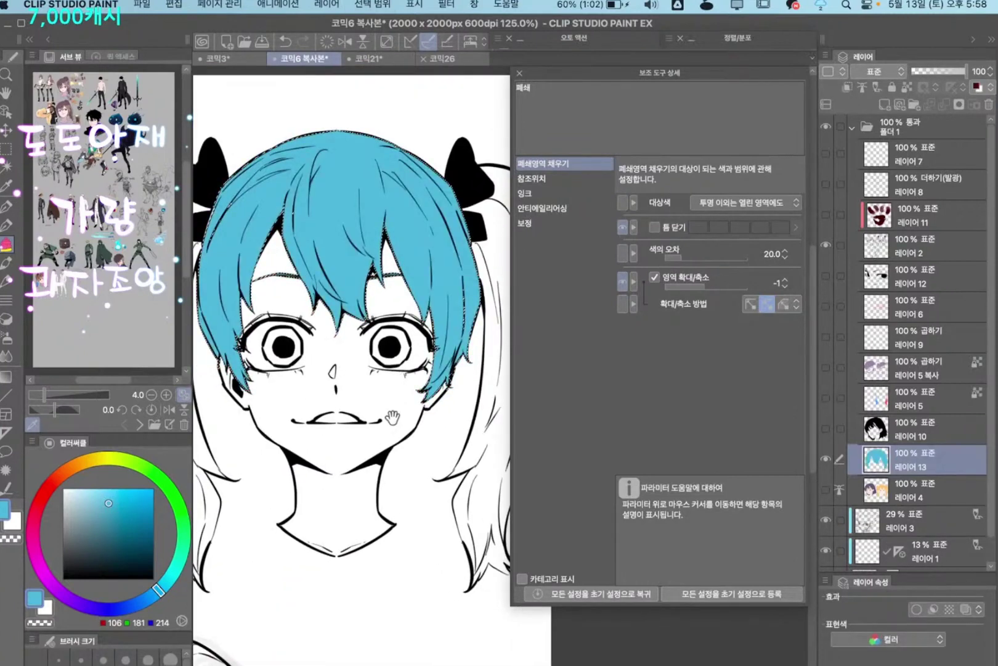
mouse_move(395, 418)
mouse_down()
mouse_move(369, 379)
mouse_move(317, 394)
mouse_move(201, 341)
mouse_move(385, 395)
mouse_up()
key(super+d)
Set the drawing colour to peach (233, 202, 180) and start a quick mask over the face and neck
click(93, 519)
click(62, 469)
click(84, 496)
key(q)
key(g)
click(338, 392)
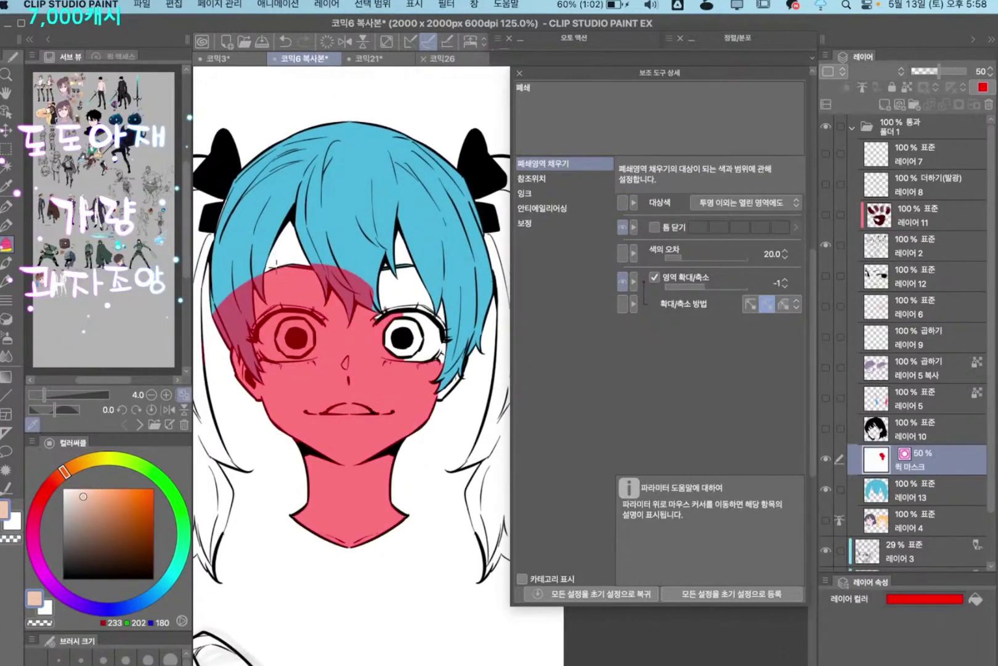
Extend the quick mask over the forehead, eyes and ears, overlapping the hair, and turn it into a selection
mouse_move(253, 297)
mouse_down()
mouse_move(245, 228)
mouse_move(315, 286)
mouse_up()
mouse_move(413, 322)
mouse_down()
mouse_move(420, 358)
mouse_move(445, 304)
mouse_move(466, 403)
mouse_up()
mouse_move(405, 424)
mouse_down()
mouse_move(441, 384)
mouse_move(379, 455)
mouse_up()
mouse_move(459, 398)
mouse_down()
mouse_move(454, 441)
mouse_move(398, 465)
mouse_move(386, 430)
mouse_up()
mouse_move(394, 280)
mouse_down()
mouse_move(468, 308)
mouse_move(385, 364)
mouse_up()
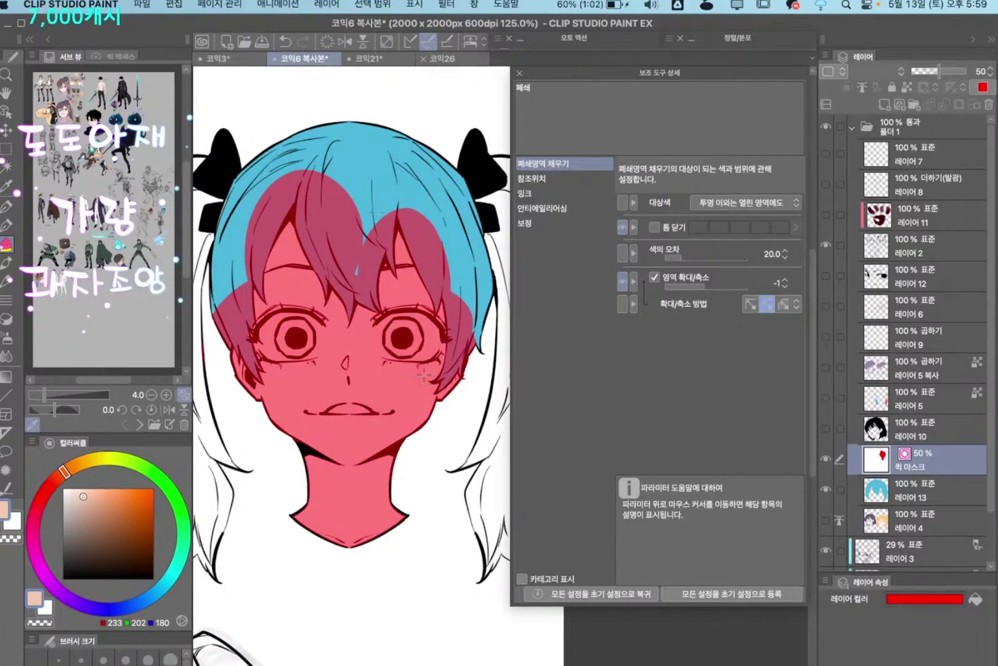
mouse_move(441, 400)
mouse_down()
mouse_move(290, 469)
mouse_move(336, 432)
mouse_up()
key(q)
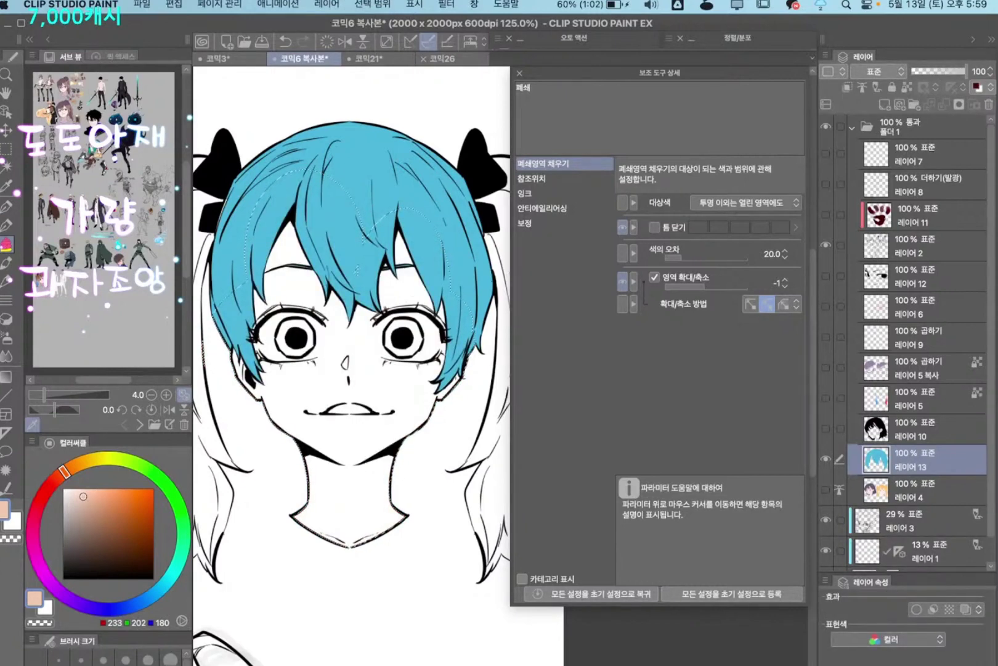
Try subtracting the 레이어 13 hair from the selection and filling the remaining skin with peach on the same layer
alt+super+click(874, 461)
key(alt+BackSpace)
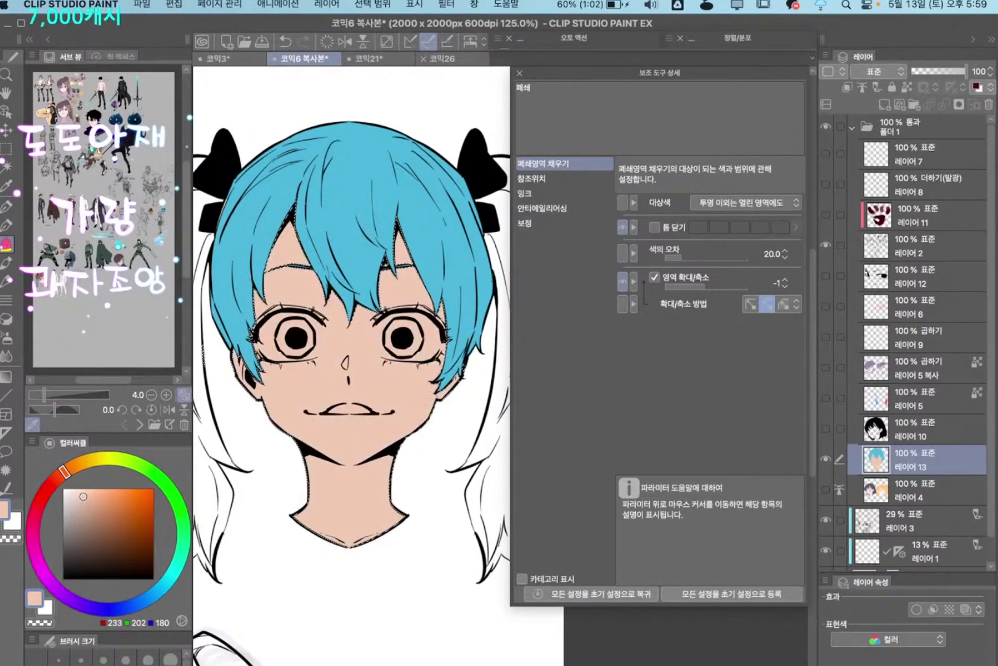
key(super+d)
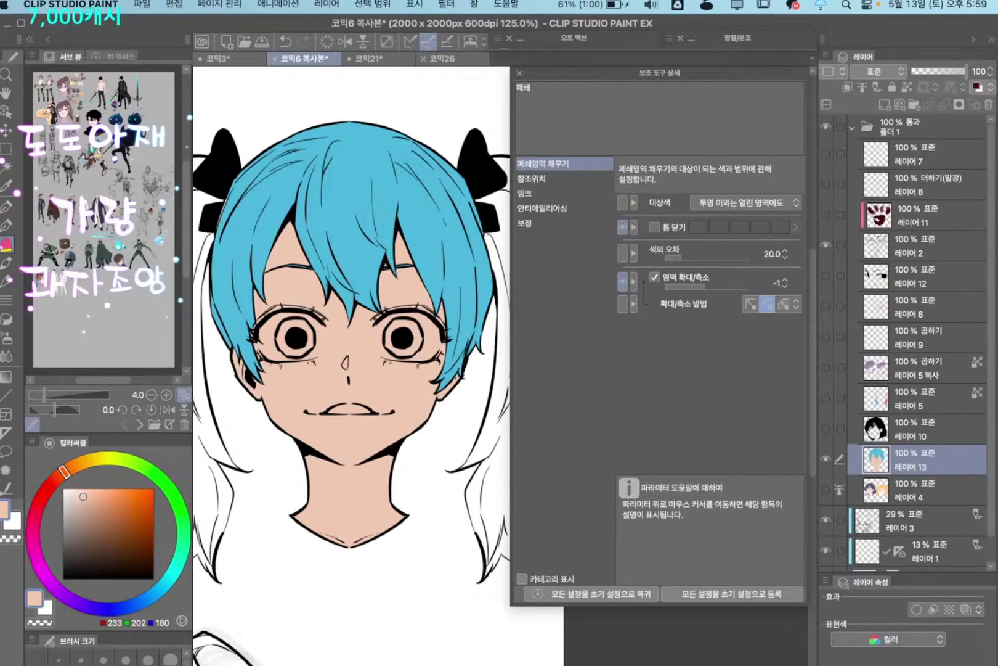
key(ctrl+z)
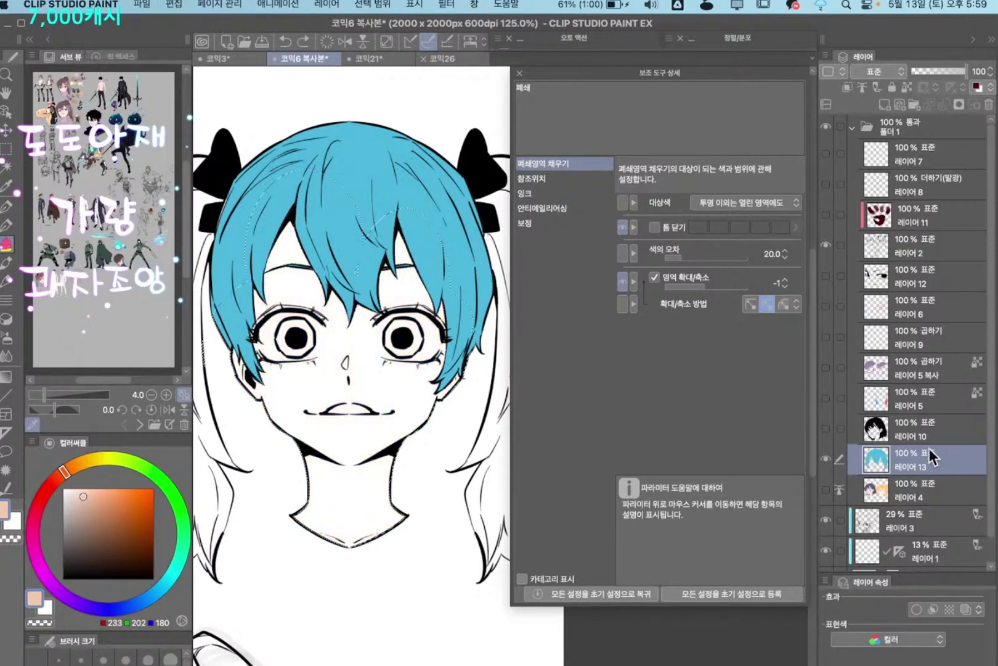
Add a raster layer beneath the hair layer, fill the selected skin area with pale pink (255, 233, 225), and deselect
click(914, 485)
key(ctrl+shift+n)
click(586, 275)
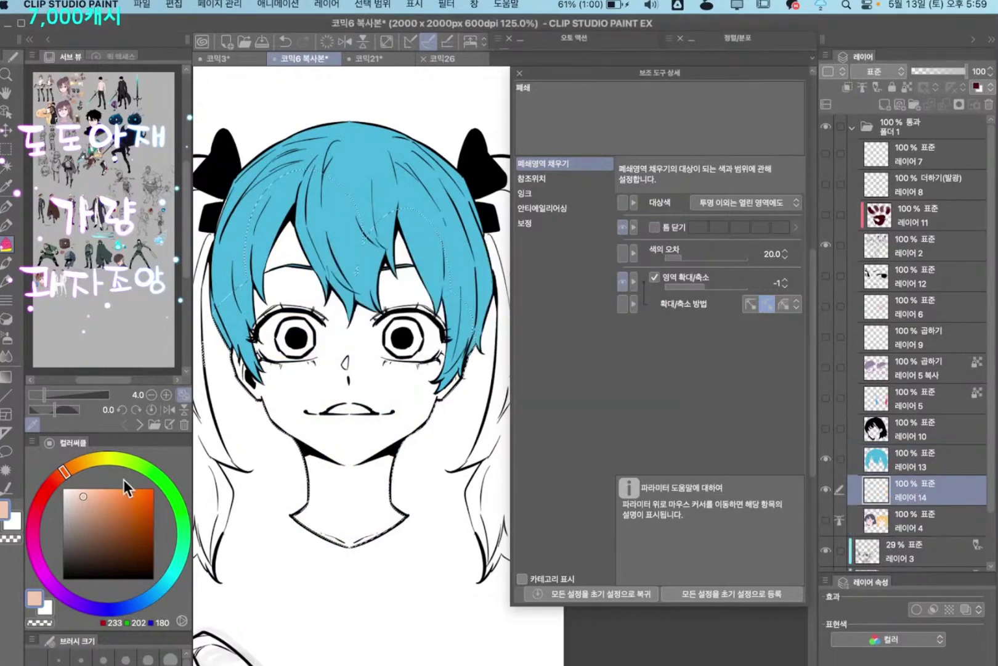
click(73, 488)
click(55, 480)
click(72, 488)
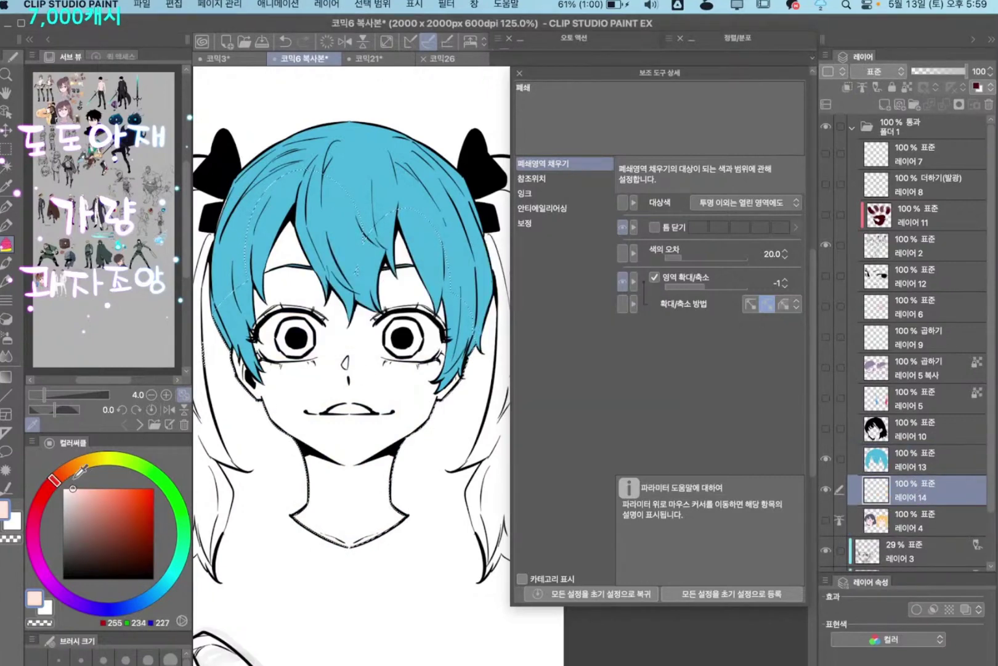
key(alt+Delete)
key(super+d)
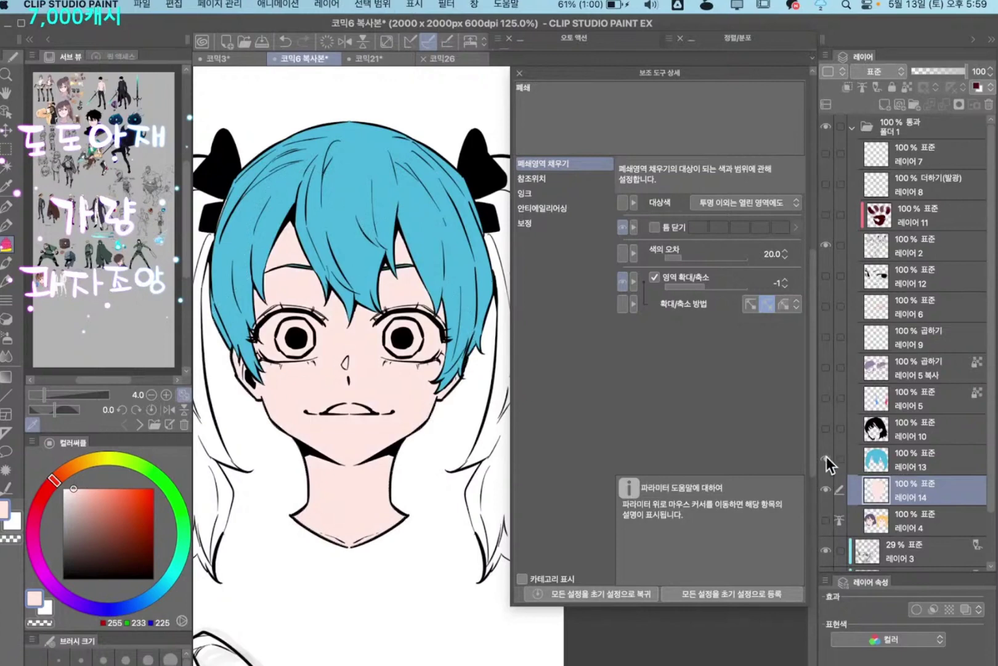
Toggle the visibility of the hair and skin layers separately to compare their fills
click(827, 456)
click(827, 455)
click(828, 488)
click(828, 490)
Merge the hair layer down into the skin layer 레이어 14 and check the combined colours in isolation
click(924, 455)
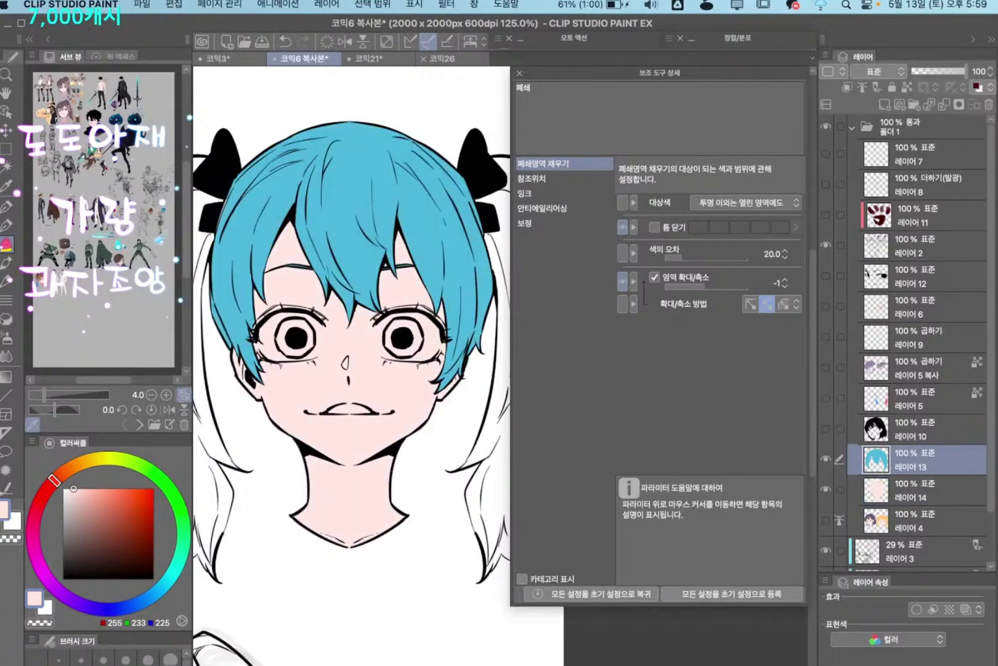
key(super+e)
alt+click(827, 459)
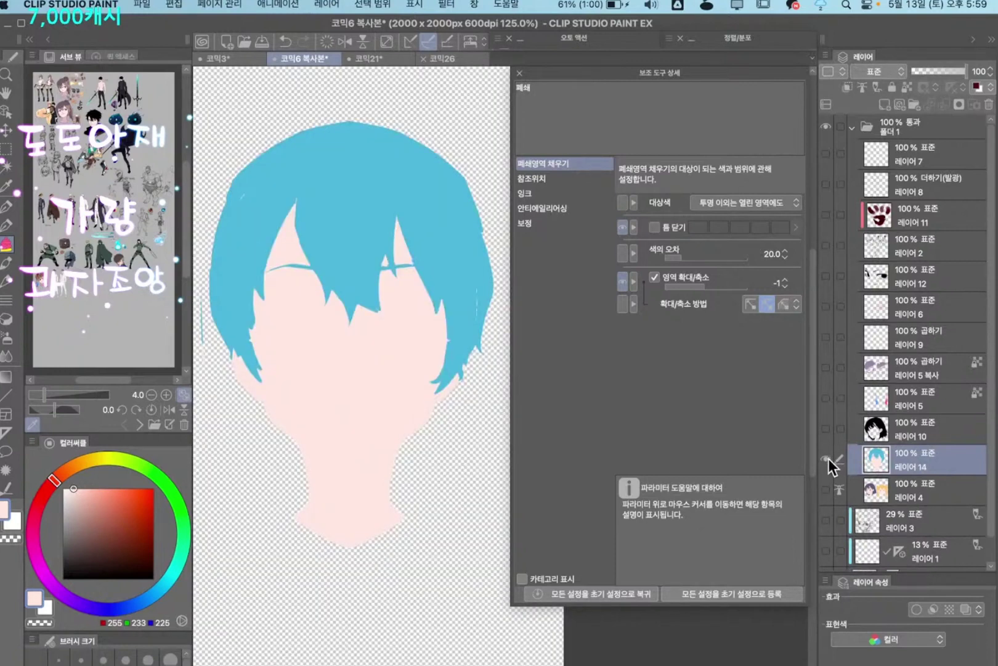
alt+click(827, 459)
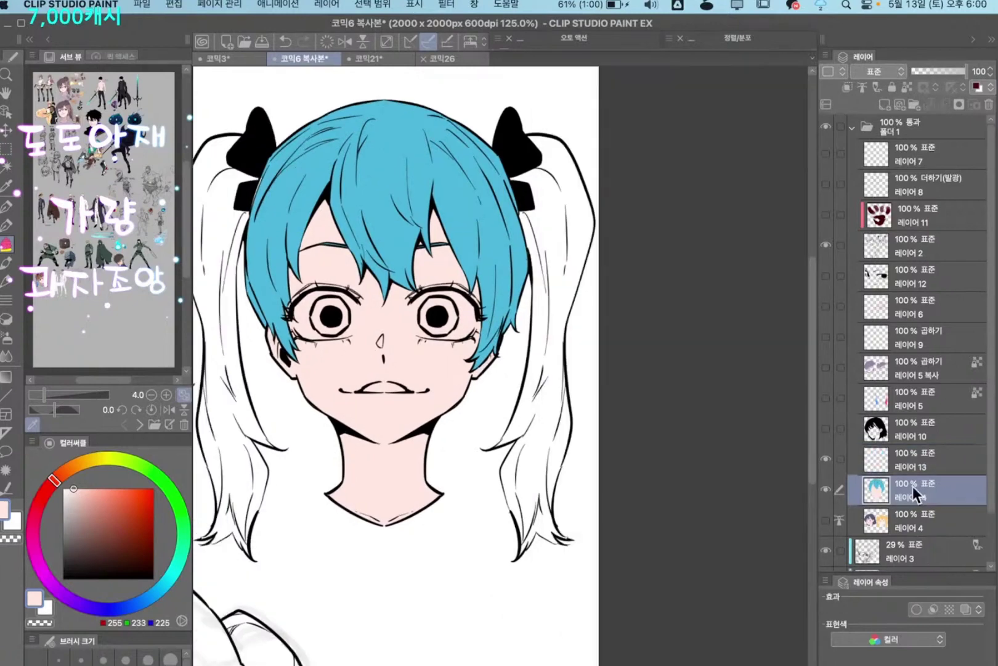
Set the empty layer above the base colours to 곱하기 blending and choose light purple (178, 154, 201) as drawing colour
key(ctrl+shift+n)
key(p)
click(878, 72)
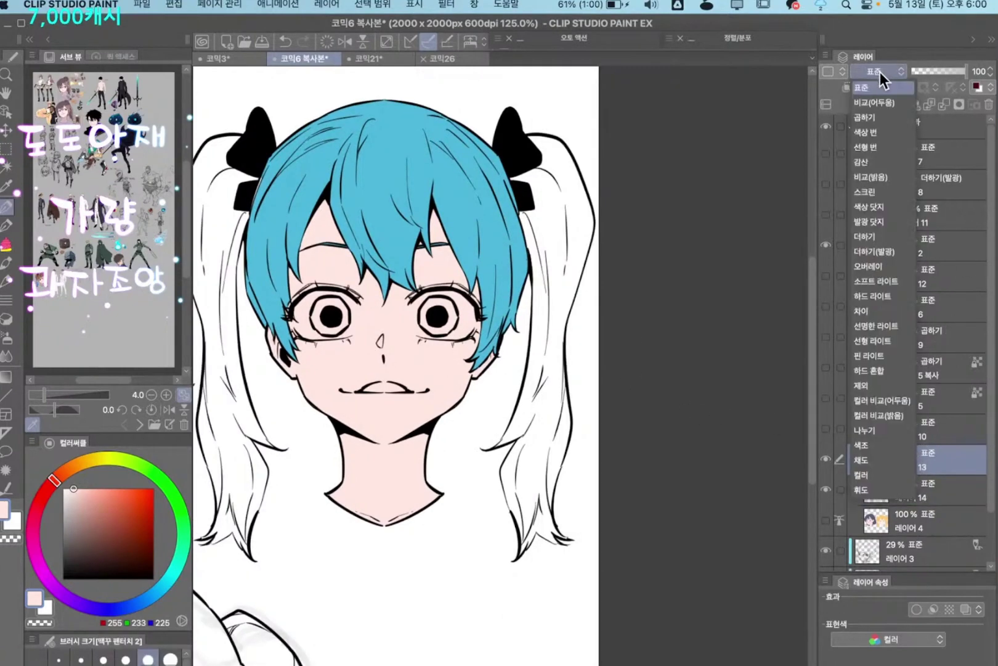
click(875, 107)
click(75, 602)
drag(76, 602, 69, 598)
drag(96, 515, 84, 507)
Draw a purple shadow outline below the fringe above the eye on 레이어 13 and try the enclosed fill on it
key(u)
mouse_move(424, 268)
mouse_down()
mouse_move(433, 306)
mouse_move(424, 239)
mouse_move(420, 286)
mouse_move(452, 237)
mouse_up()
key(super+z)
key(p)
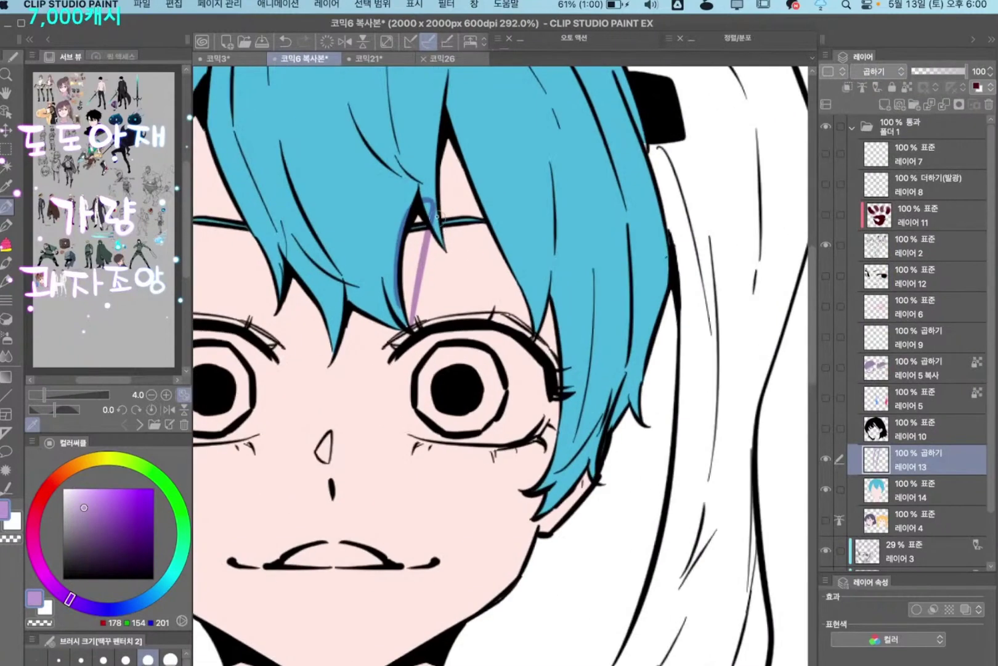
key(u)
mouse_move(397, 338)
mouse_down()
mouse_move(452, 266)
mouse_move(370, 308)
mouse_up()
key(super+z)
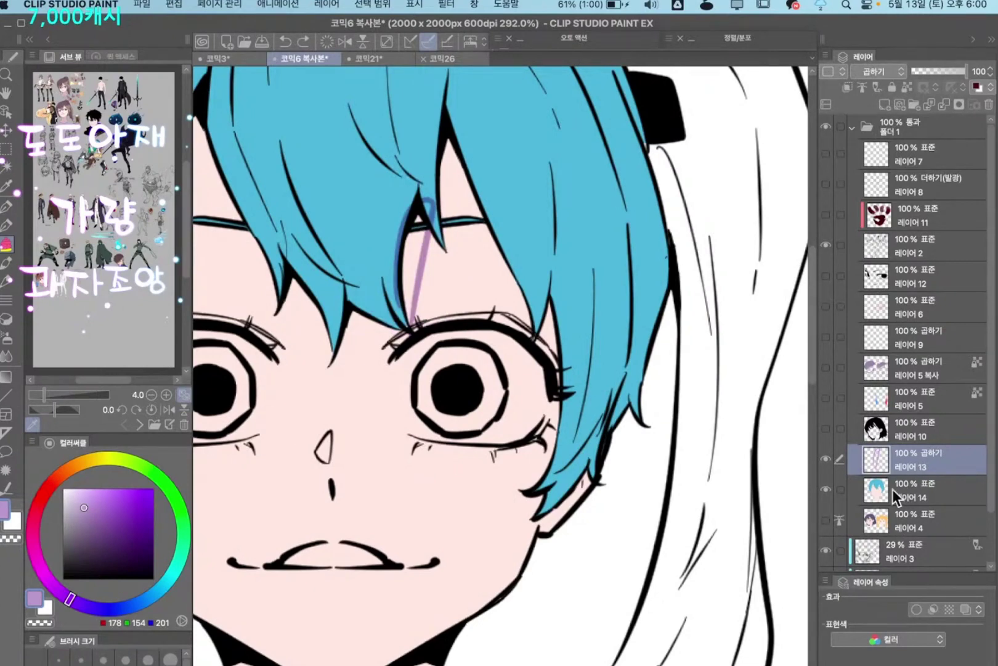
Move the base colour layer 레이어 14 out of 폴더 1 to just above 폴더 2, and make 레이어 13 active
drag(441, 531, 409, 423)
click(934, 489)
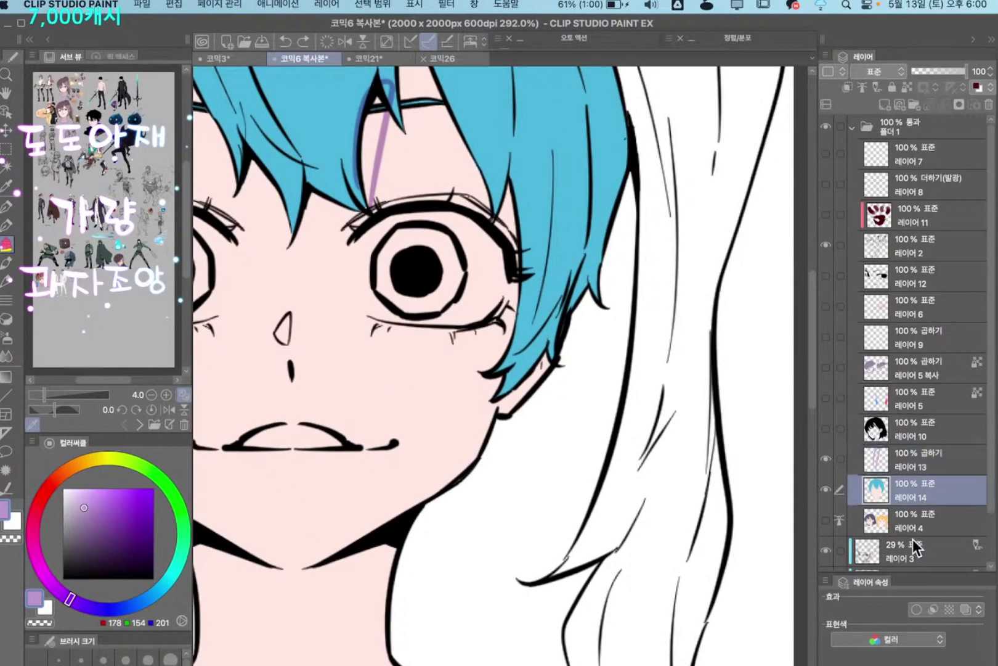
click(911, 540)
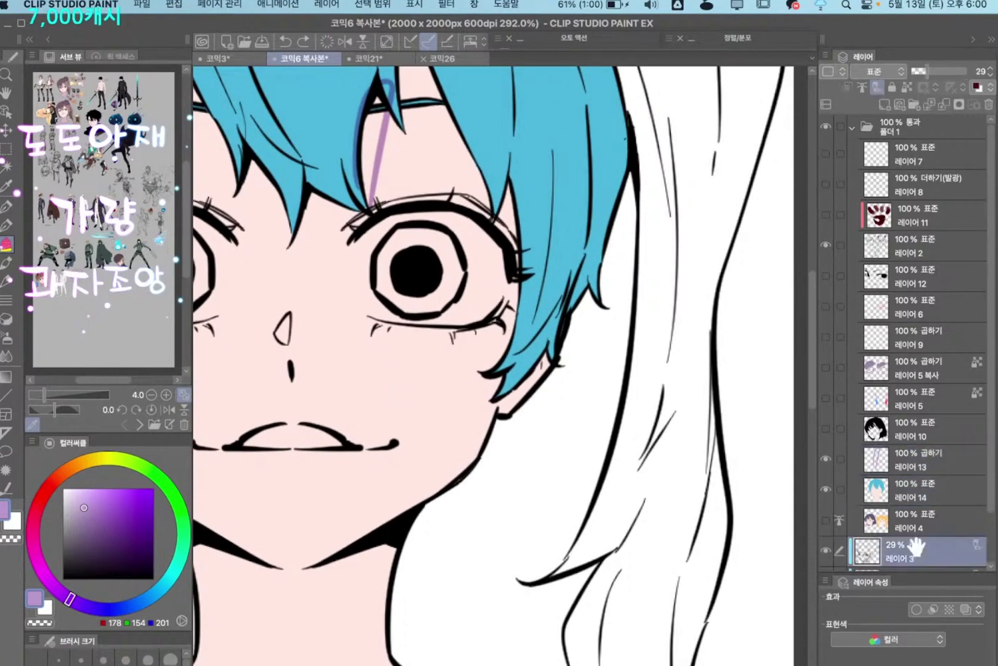
click(913, 105)
drag(916, 539, 913, 440)
click(935, 407)
click(916, 380)
drag(492, 454, 517, 539)
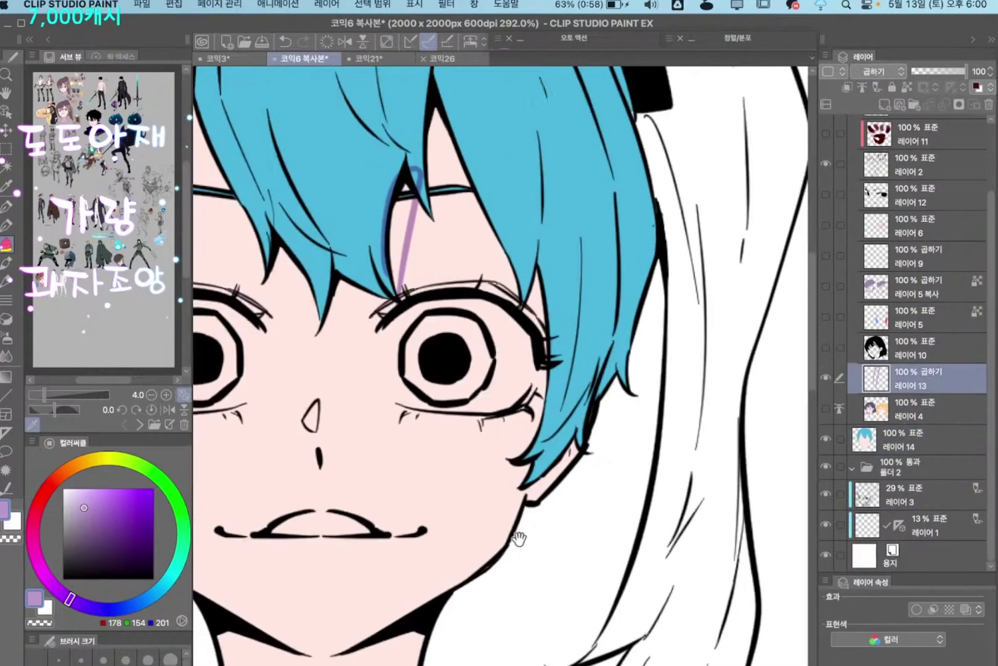
drag(494, 392, 547, 455)
Inspect the 복수 참조 options under 참조위치 for the enclosed fill sub tool
key(d)
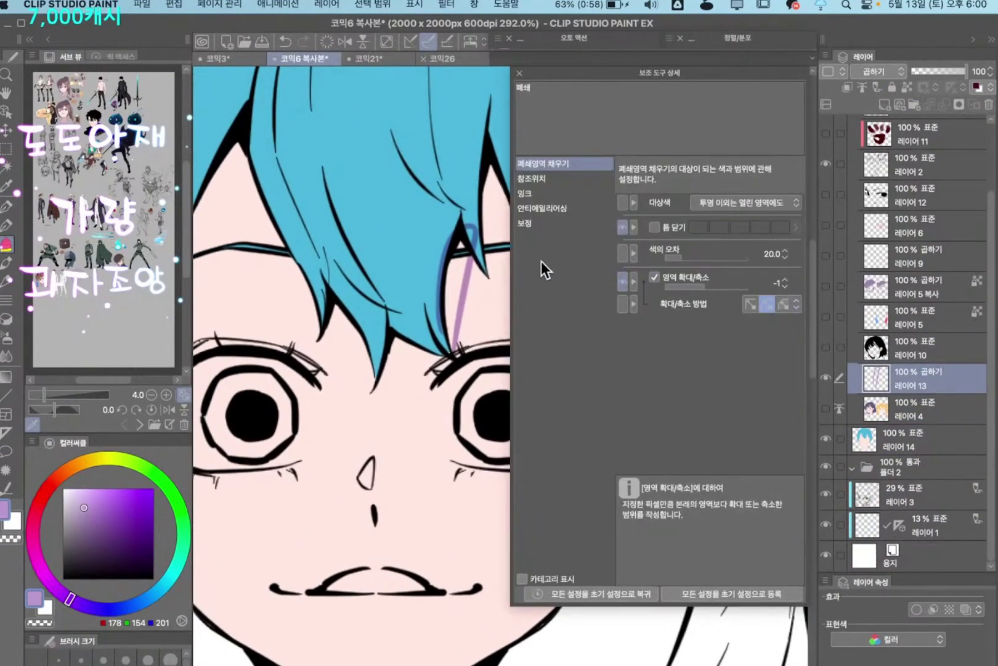
click(524, 179)
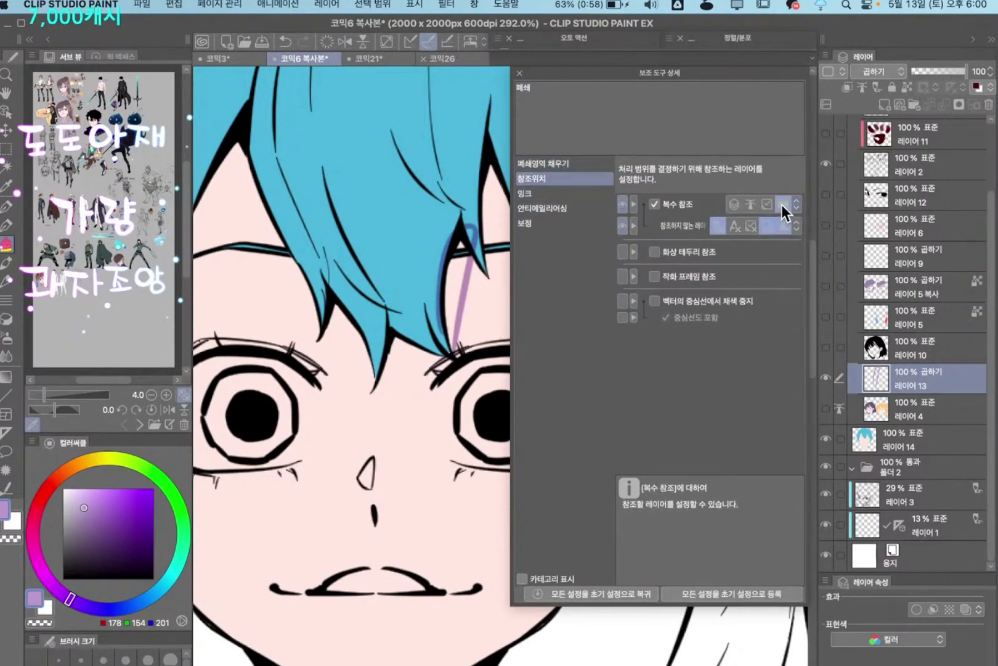
click(518, 73)
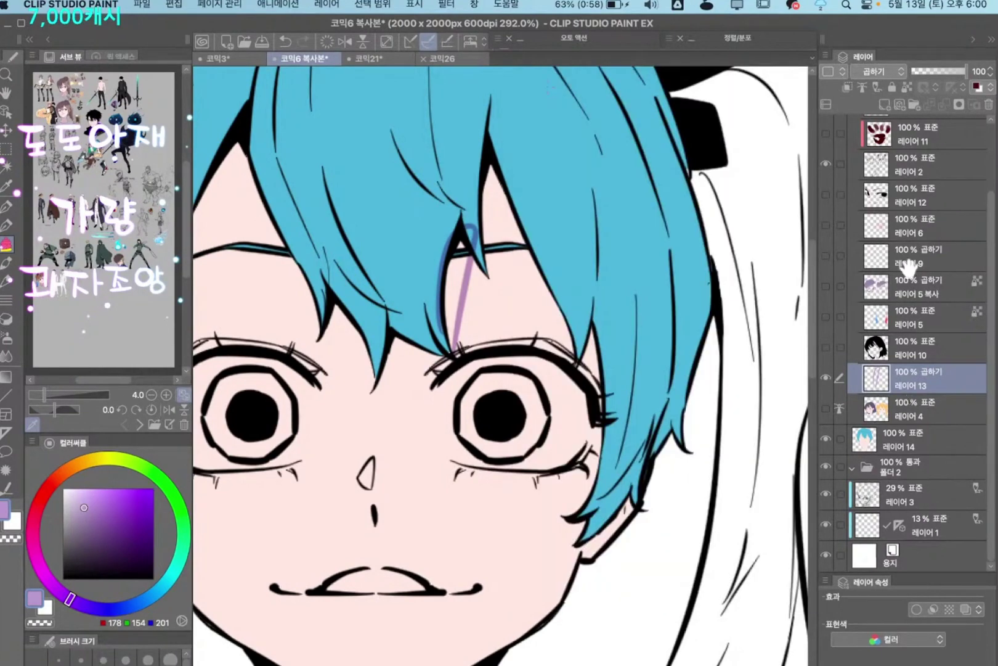
Isolate 폴더 1 and toggle 레이어 14 to compare the line art with and without the base colours
scroll(911, 268, up, 3)
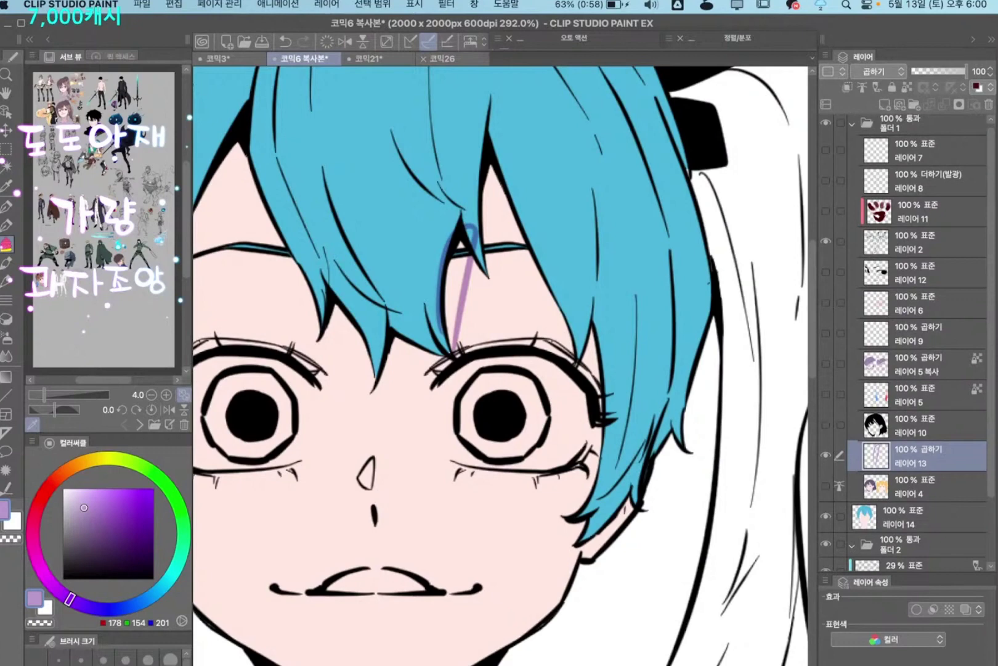
alt+click(825, 123)
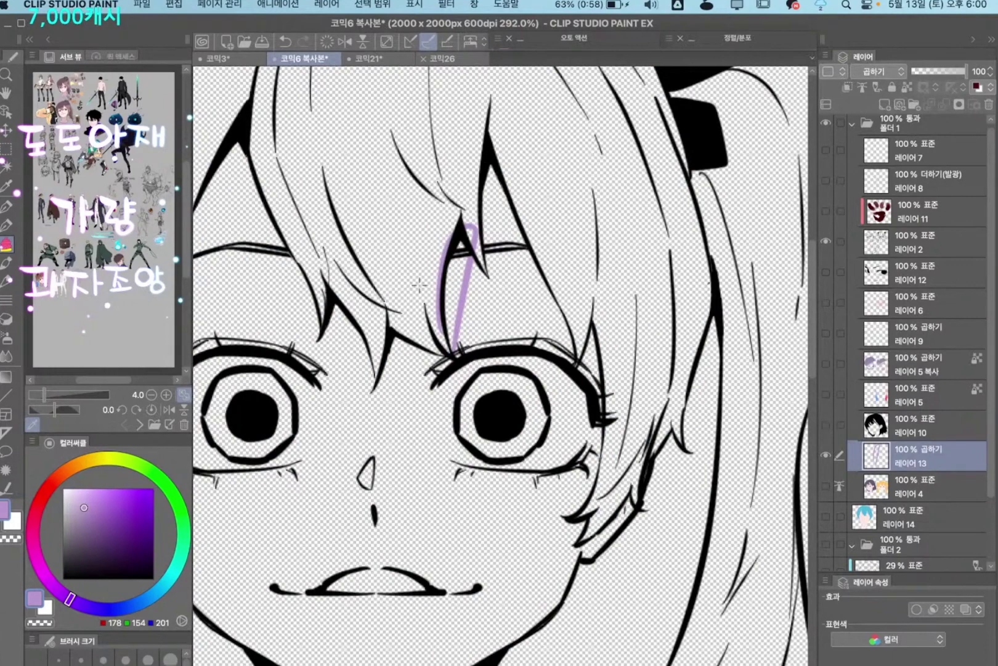
alt+click(826, 123)
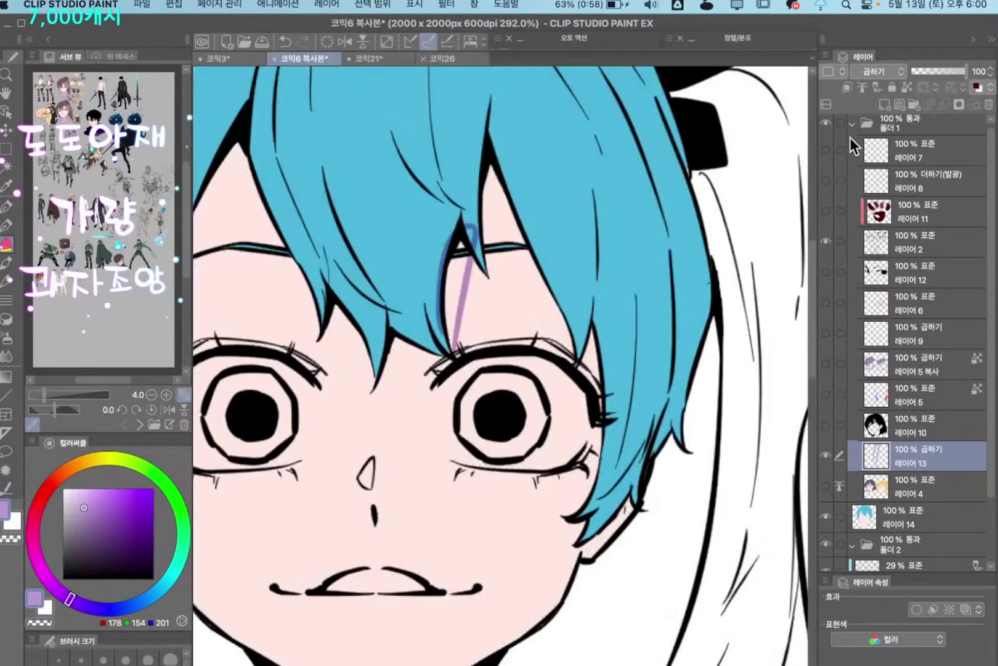
alt+click(825, 123)
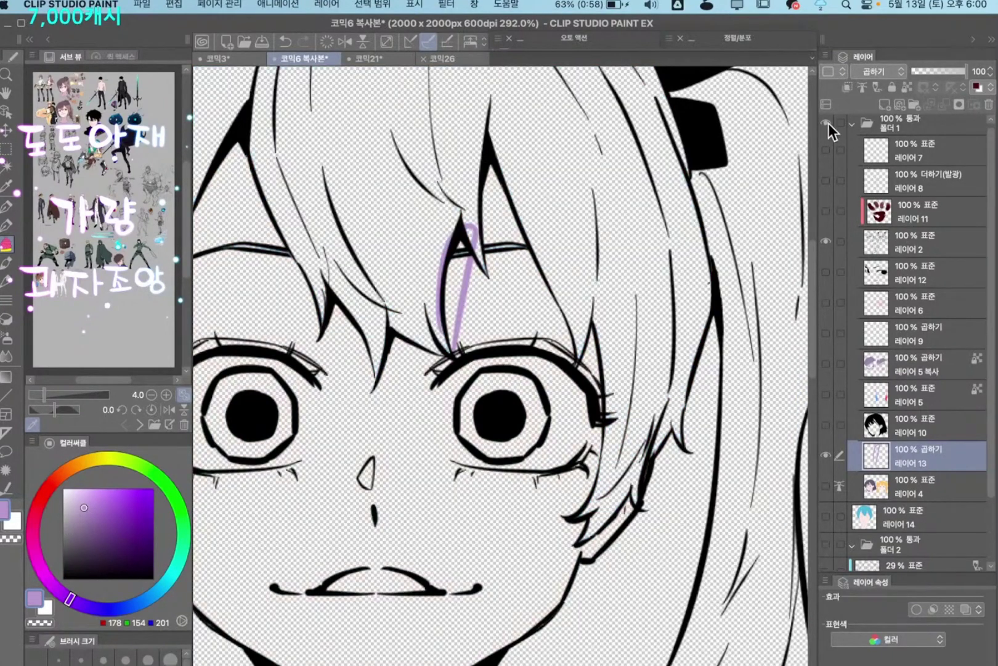
click(913, 125)
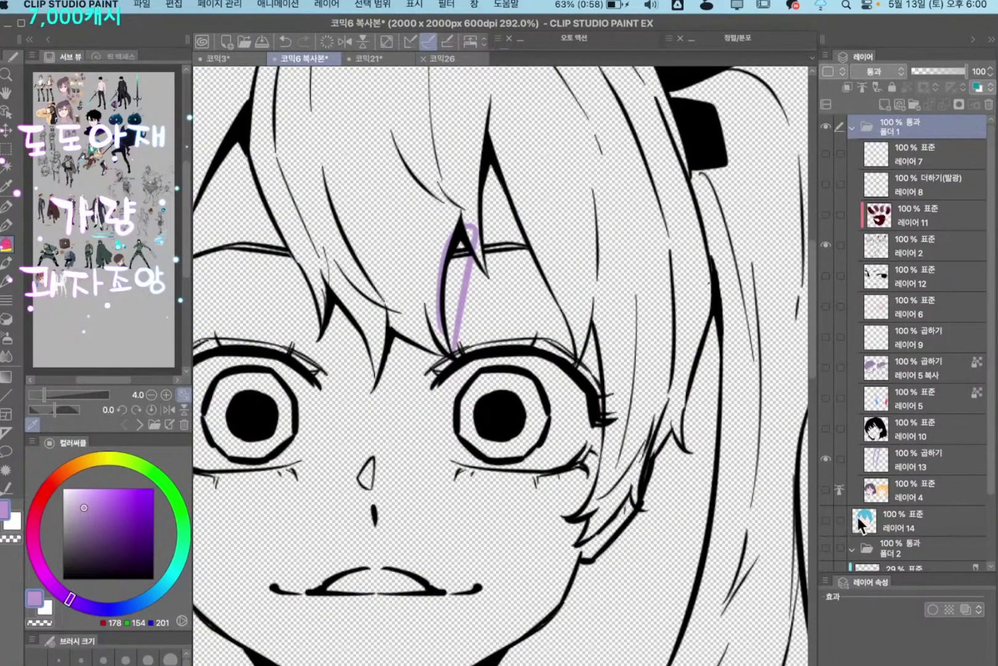
alt+click(827, 521)
alt+click(827, 519)
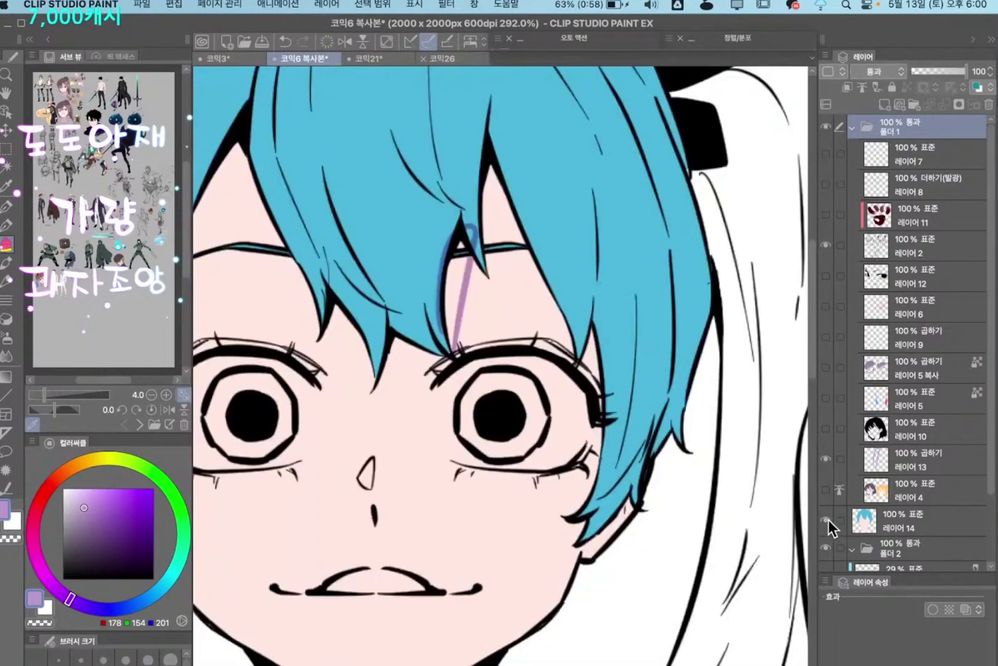
click(827, 519)
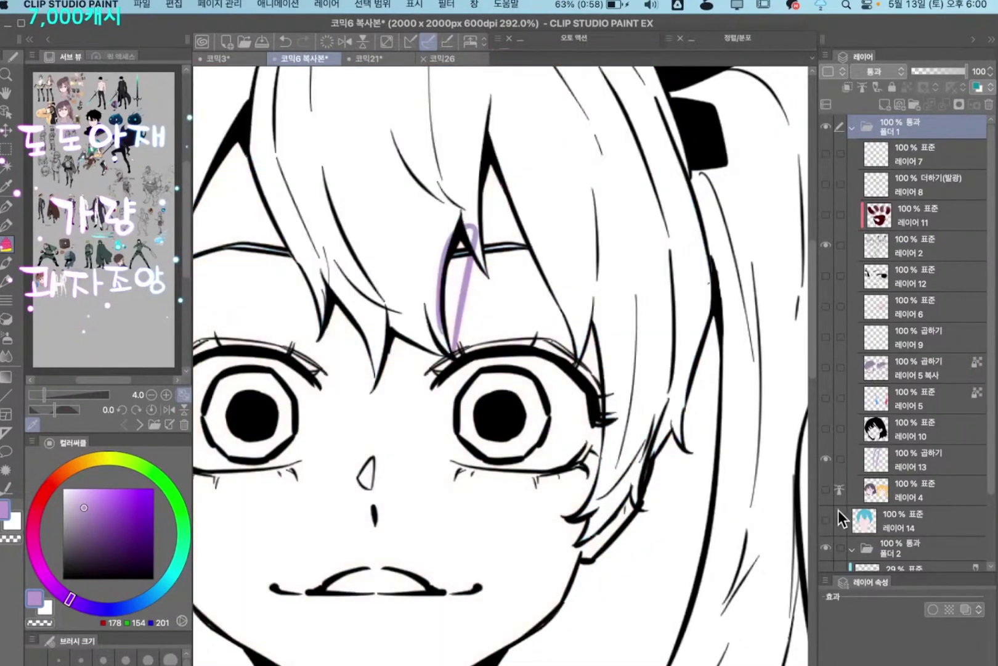
click(825, 521)
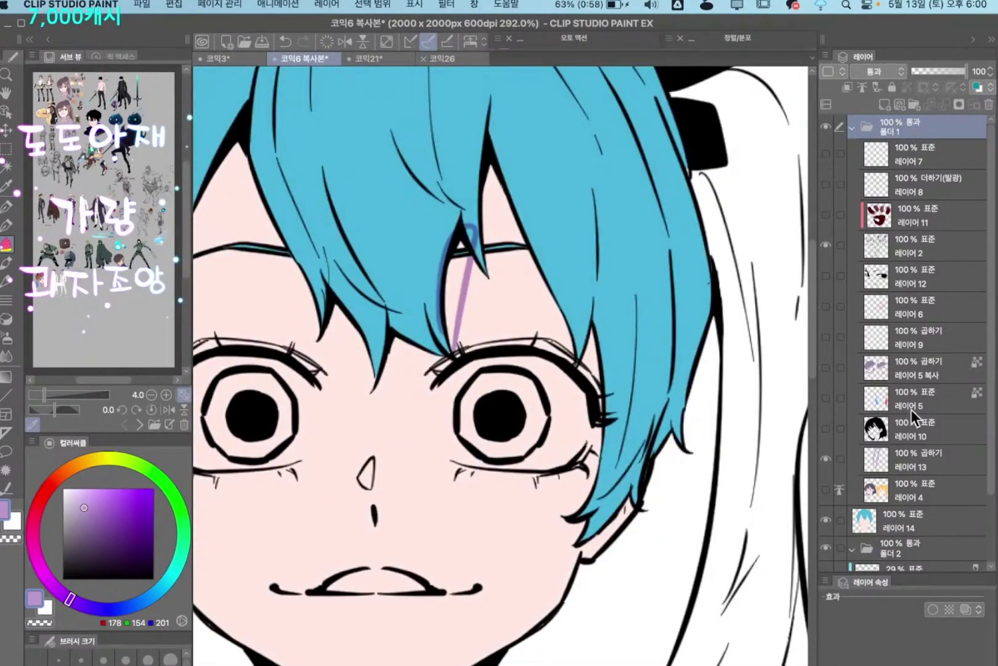
Fill the purple shadow outline below the fringe on 레이어 13, and draw and fill shadows at both inner eye corners
click(913, 456)
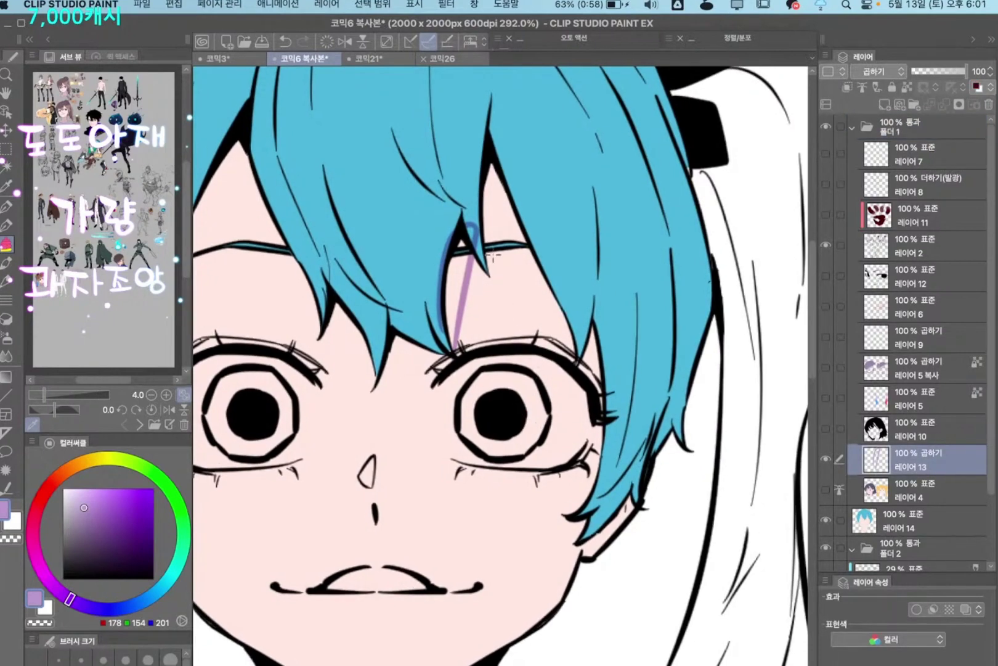
mouse_move(488, 259)
mouse_down()
mouse_move(437, 381)
mouse_move(493, 349)
mouse_move(470, 354)
mouse_up()
key(p)
drag(501, 315, 475, 349)
scroll(384, 383, left, 1)
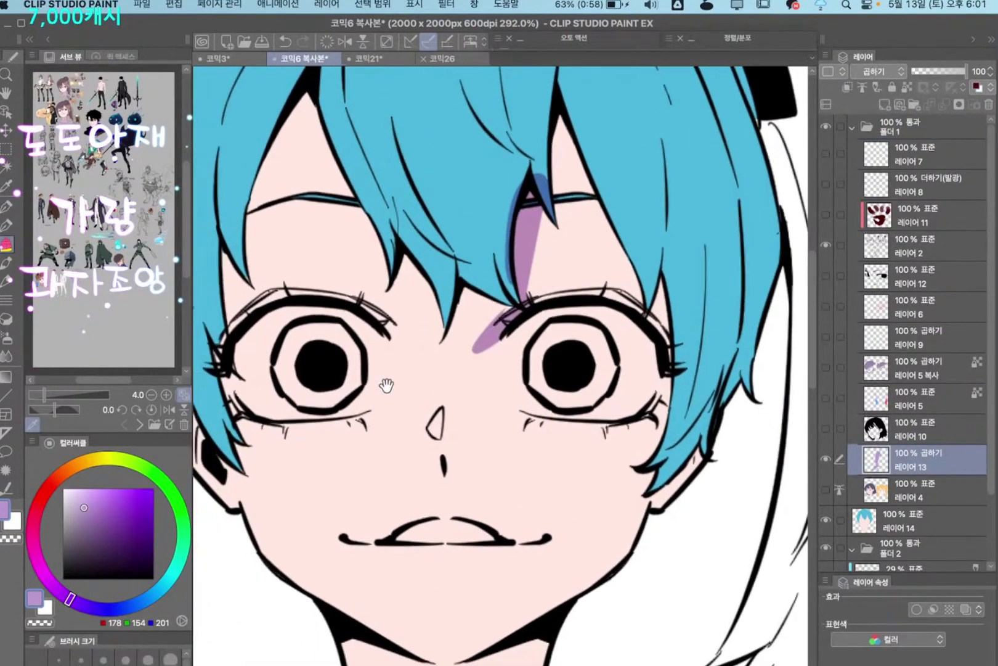
mouse_move(387, 307)
mouse_down()
mouse_move(413, 348)
mouse_move(387, 334)
mouse_up()
key(g)
click(398, 333)
Draw and fill a purple shadow under the fringe in the forehead opening above the left eye
mouse_move(386, 270)
mouse_down()
mouse_move(401, 298)
mouse_move(420, 302)
mouse_up()
key(p)
mouse_move(282, 270)
mouse_down()
mouse_move(356, 158)
mouse_move(377, 204)
mouse_move(342, 113)
mouse_move(355, 159)
mouse_up()
key(g)
click(361, 181)
drag(492, 335, 431, 338)
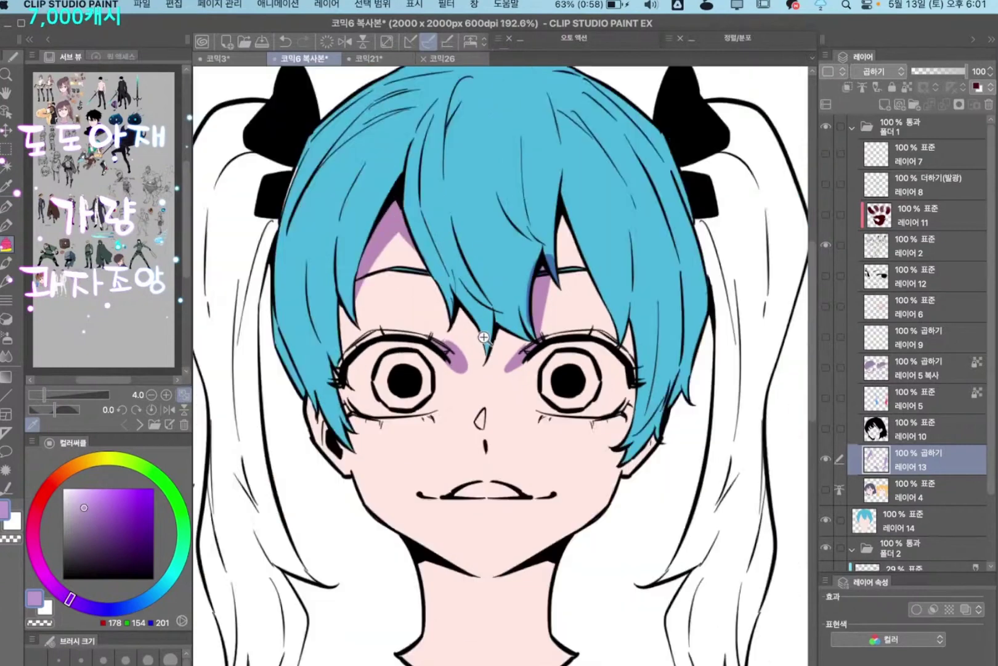
Recheck which layers the enclosed fill excludes in its 복수 참조 settings
drag(556, 414, 492, 401)
scroll(492, 402, up, 2)
scroll(519, 421, up, 1)
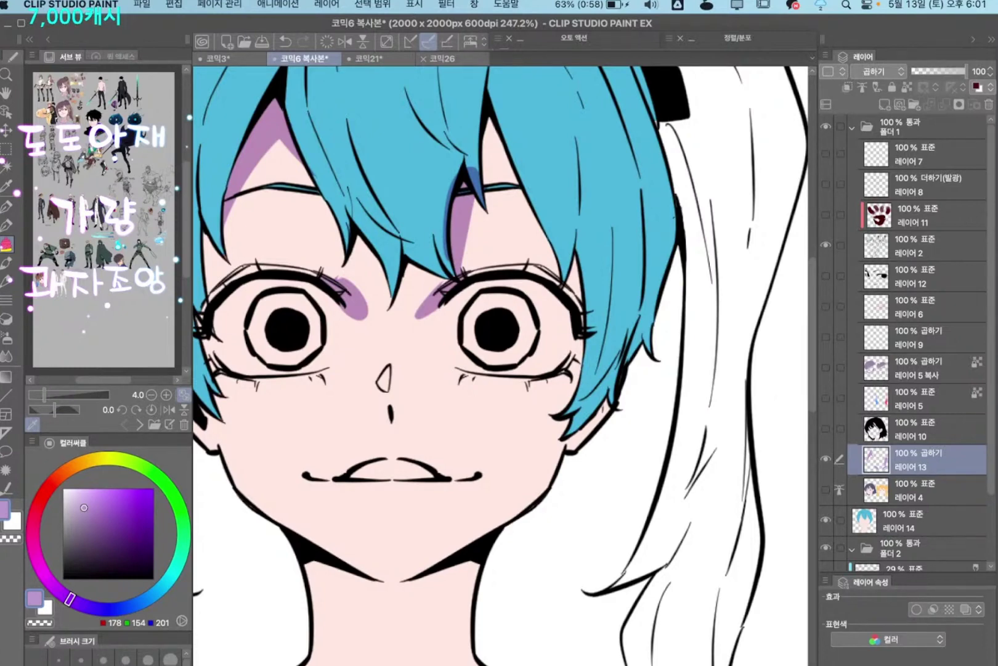
scroll(536, 345, left, 5)
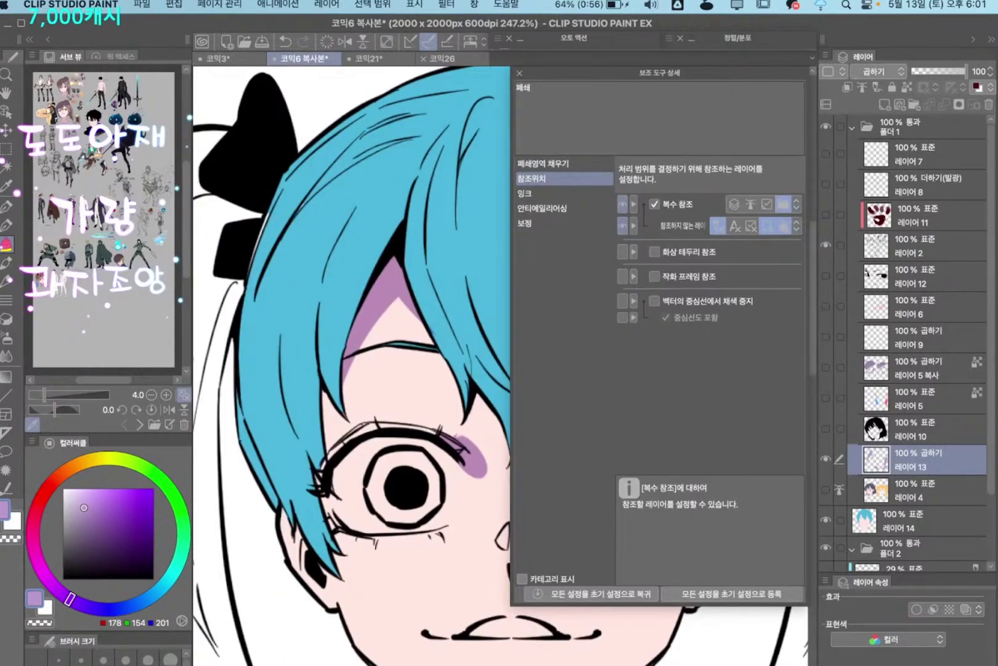
click(520, 73)
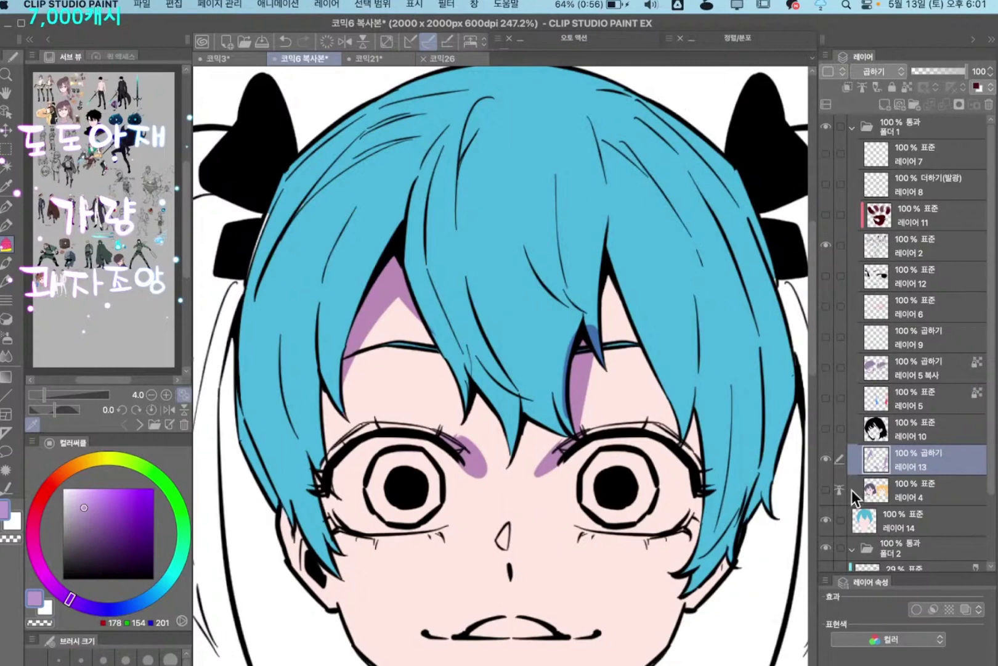
Hide 레이어 14 and add filled purple shadows on 레이어 13 beside the side locks and in the remaining fringe opening
click(827, 518)
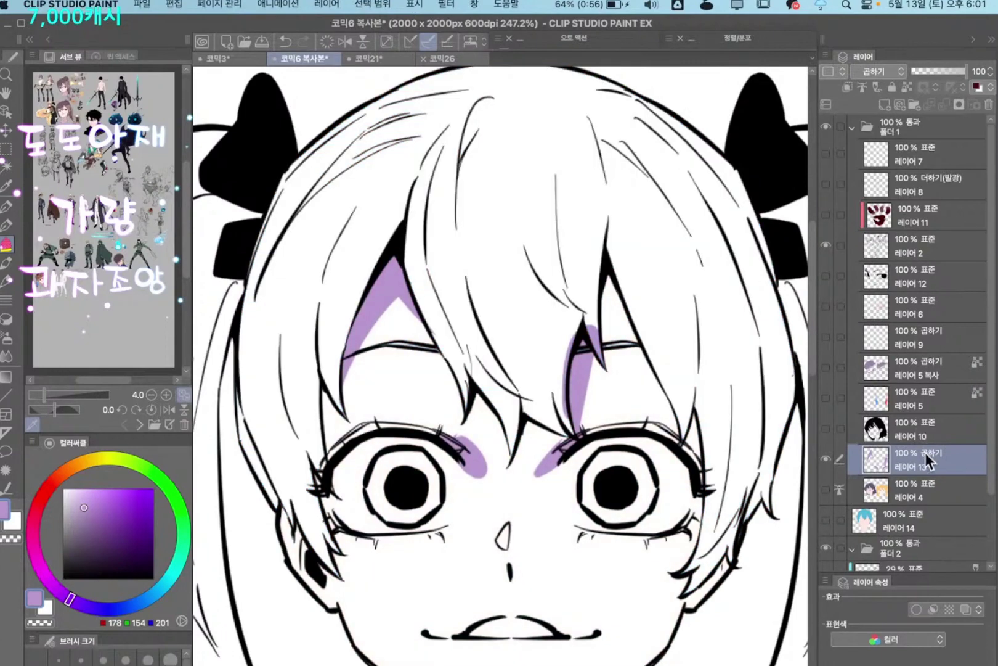
key(p)
drag(334, 390, 328, 417)
key(g)
mouse_move(323, 388)
mouse_down()
mouse_move(314, 439)
mouse_move(328, 415)
mouse_up()
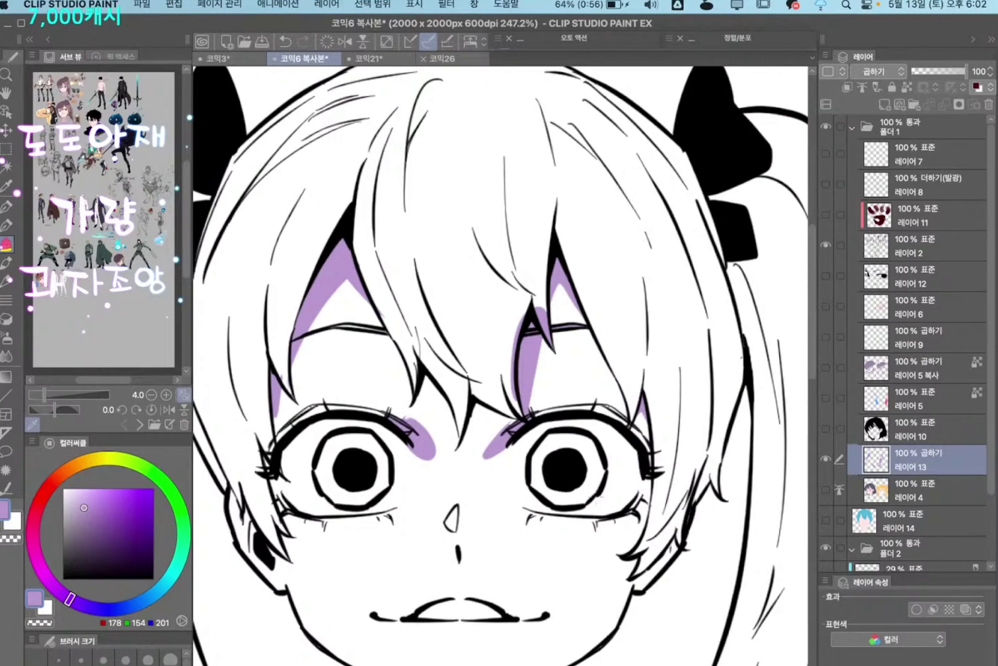
Move 레이어 14 back into 폴더 1 directly below 레이어 13 and make it visible
click(906, 492)
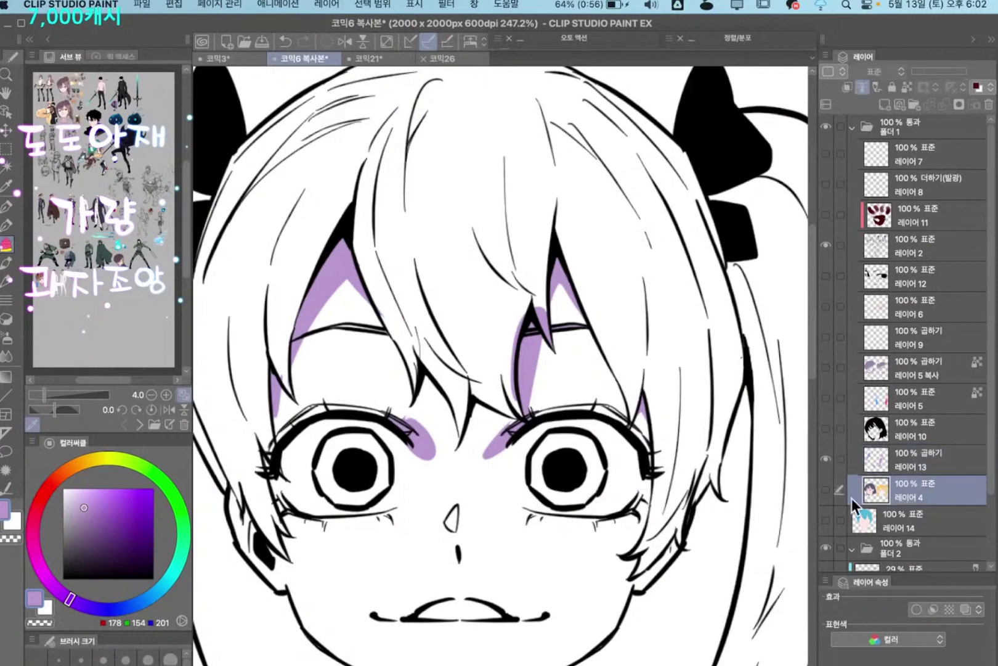
scroll(926, 510, down, 1)
click(923, 475)
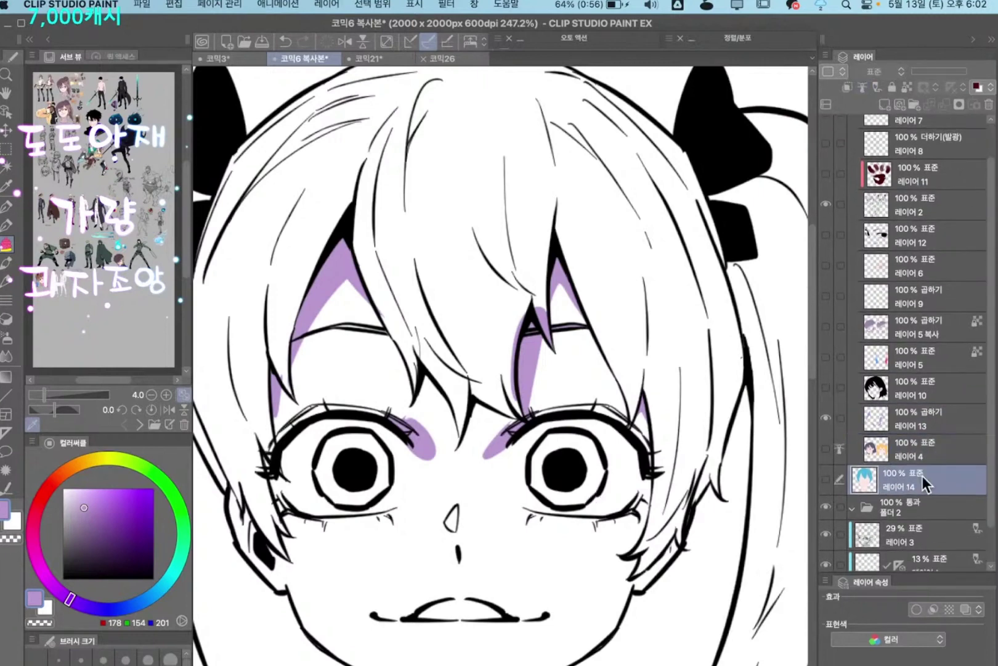
drag(927, 478, 916, 442)
click(823, 448)
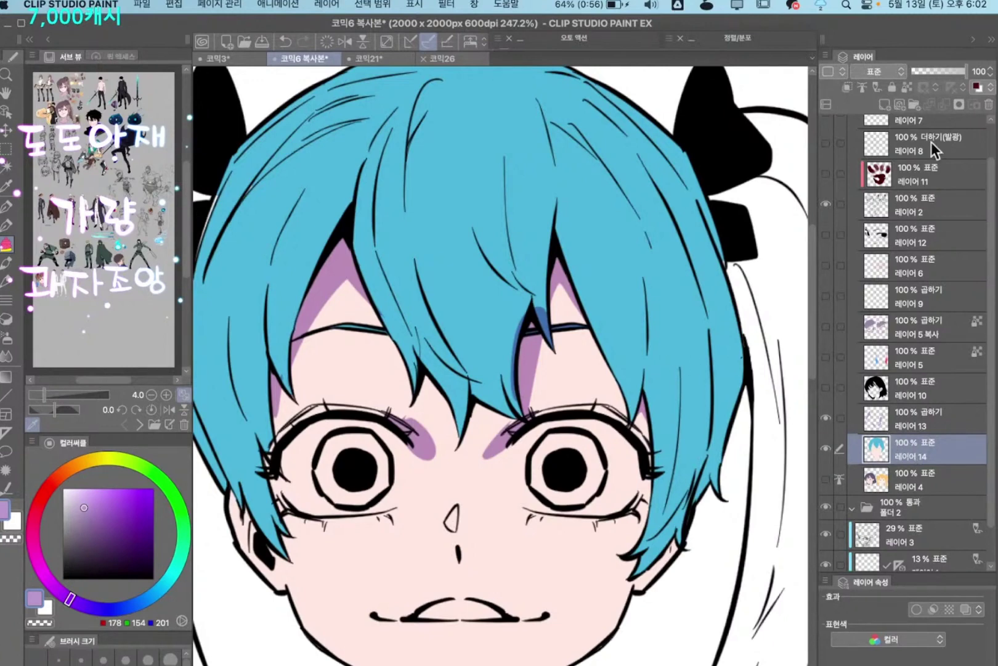
Lock 레이어 14 and check the enclosed fill's 잠긴 레이어를 참조하지 않음 option for excluding locked layers
click(892, 88)
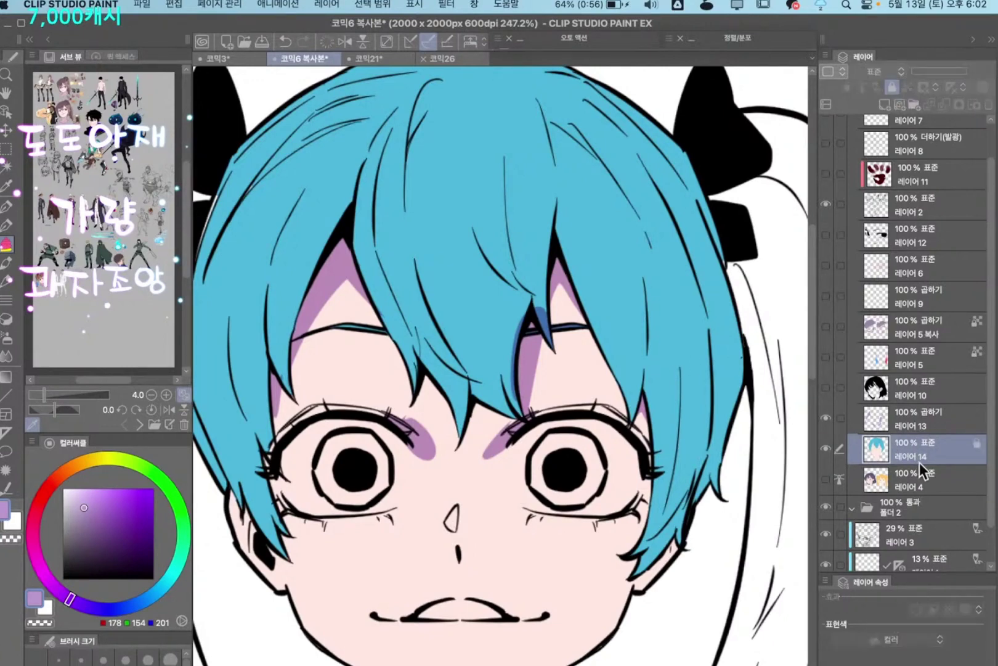
key(F4)
click(542, 179)
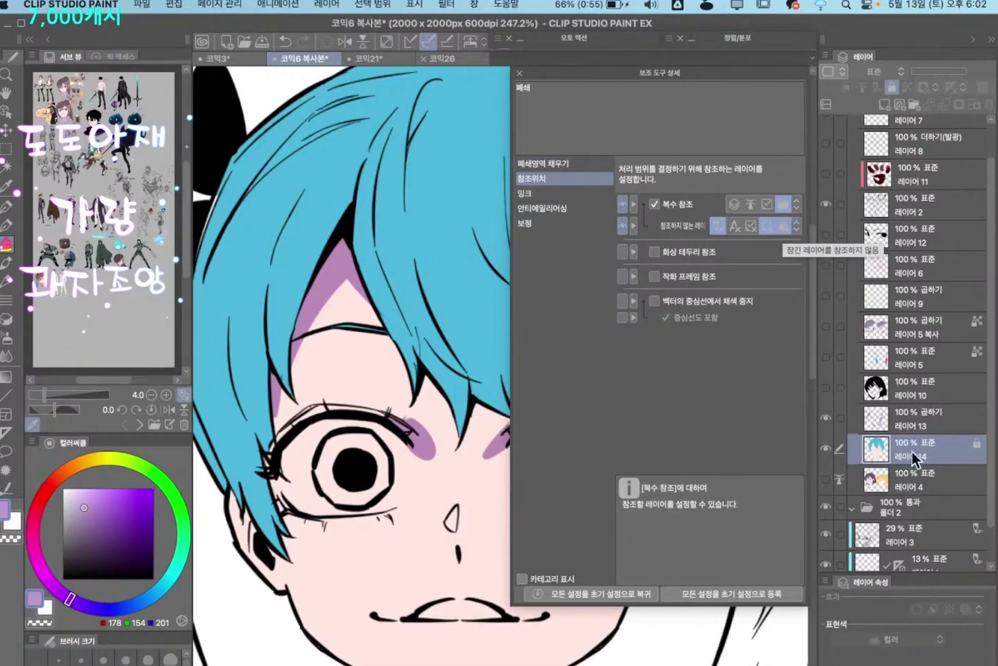
click(520, 74)
Fill the outlined nose shape with the purple shadow colour on 레이어 13
click(924, 418)
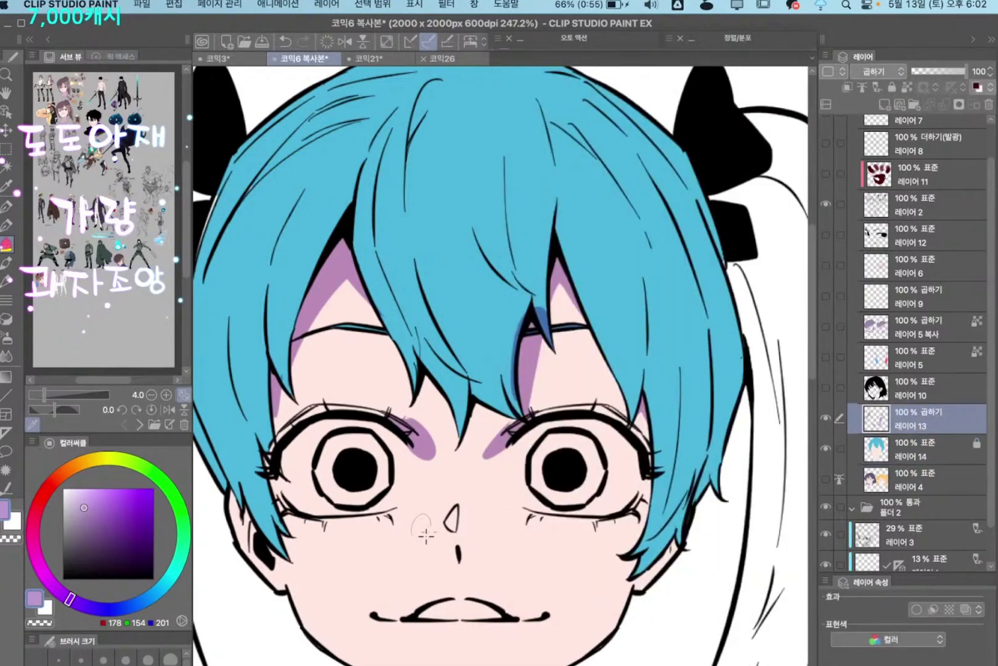
key(p)
key(g)
click(452, 521)
drag(440, 606, 426, 531)
drag(502, 519, 497, 471)
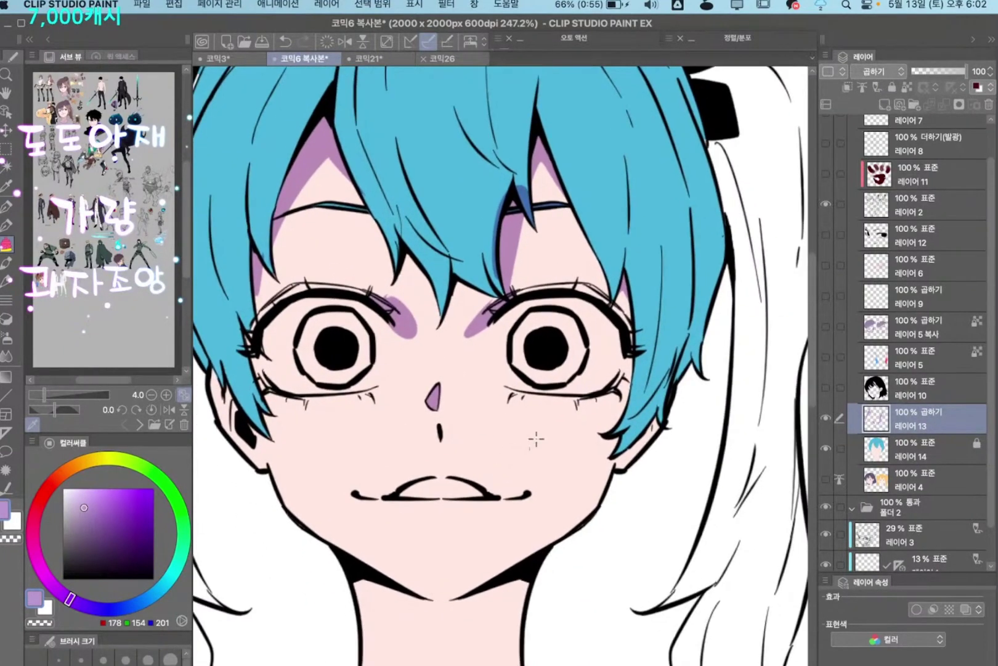
Outline a cheek shadow below the right side lock and fill it and the adjoining ear with purple
key(p)
mouse_move(589, 401)
mouse_down()
mouse_move(609, 493)
mouse_move(572, 519)
mouse_move(611, 448)
mouse_up()
key(g)
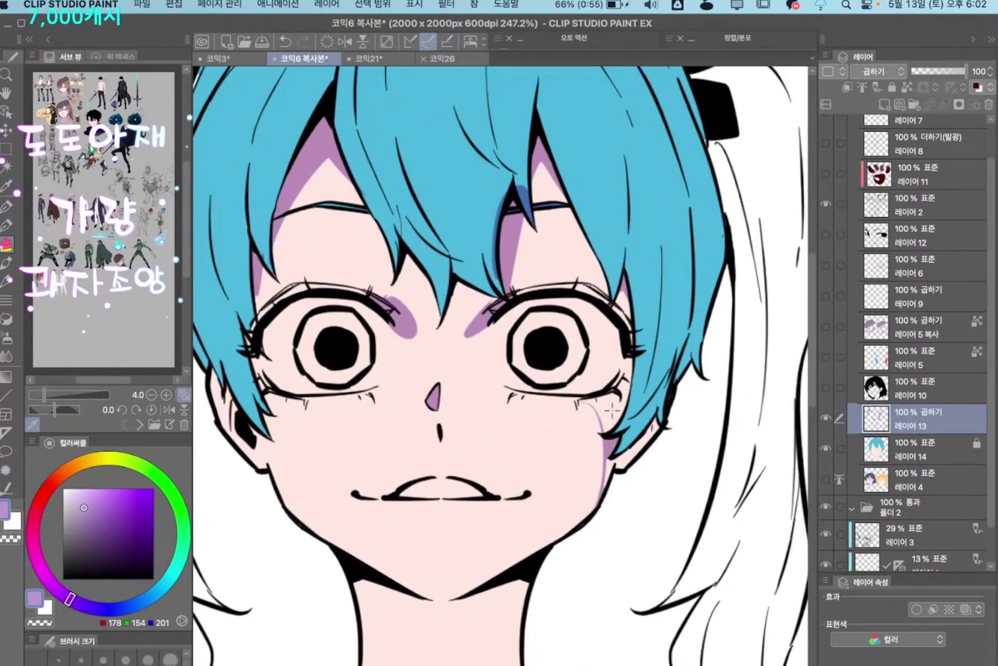
click(612, 408)
click(634, 451)
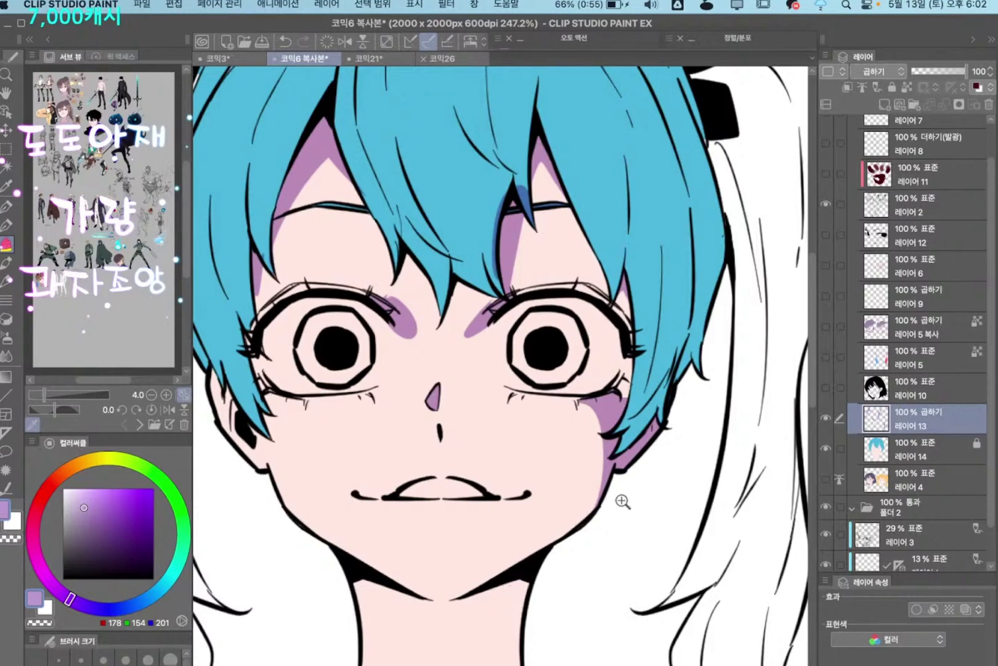
drag(622, 501, 579, 501)
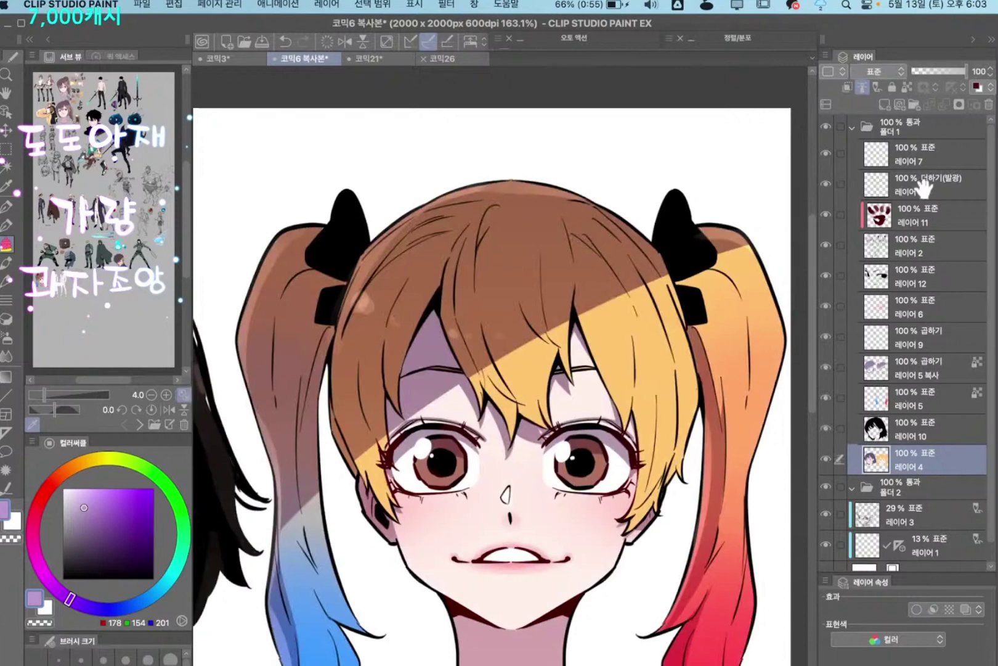
Create a merged copy of 폴더 1 as a single layer above the folder
click(924, 127)
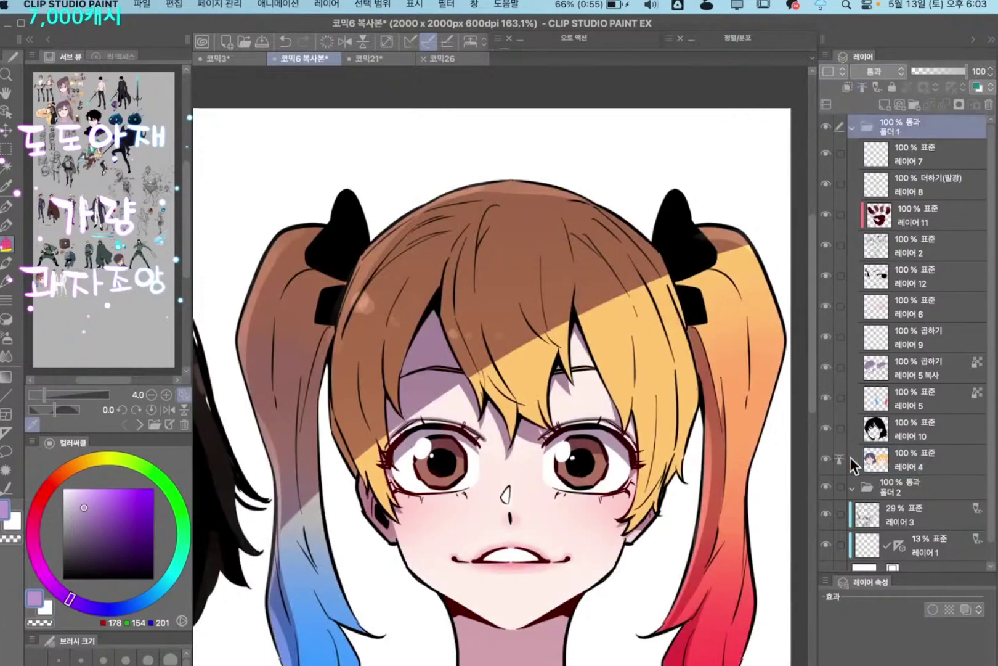
key(super+shift+e)
click(961, 471)
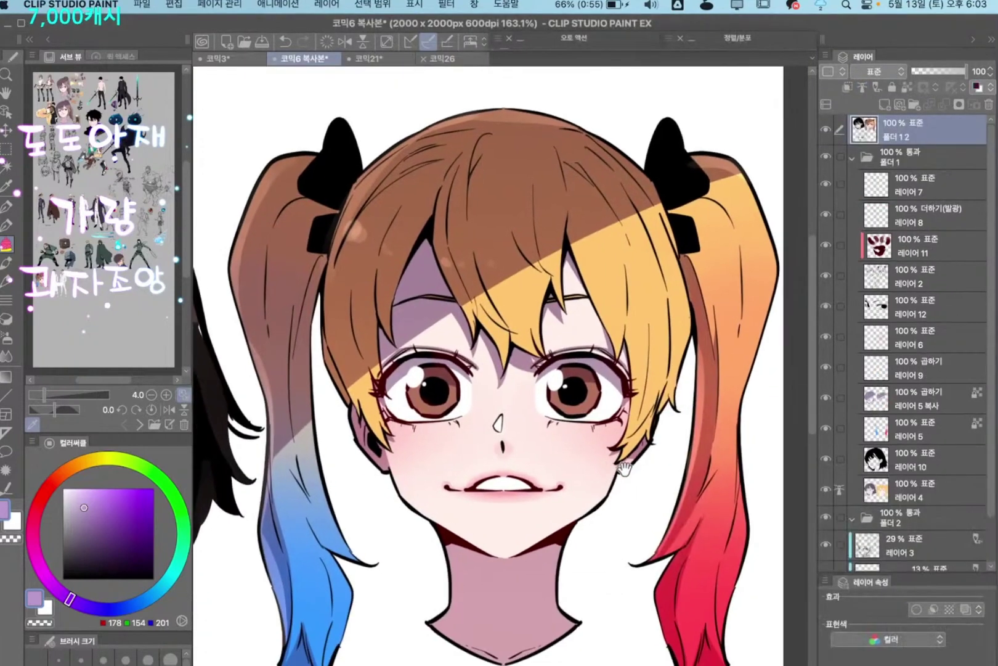
Shift the merged copy slightly off the original with the Move tool and lower its opacity to 38%
scroll(575, 243, down, 2)
super+click(639, 361)
key(k)
drag(595, 420, 598, 416)
drag(961, 71, 934, 73)
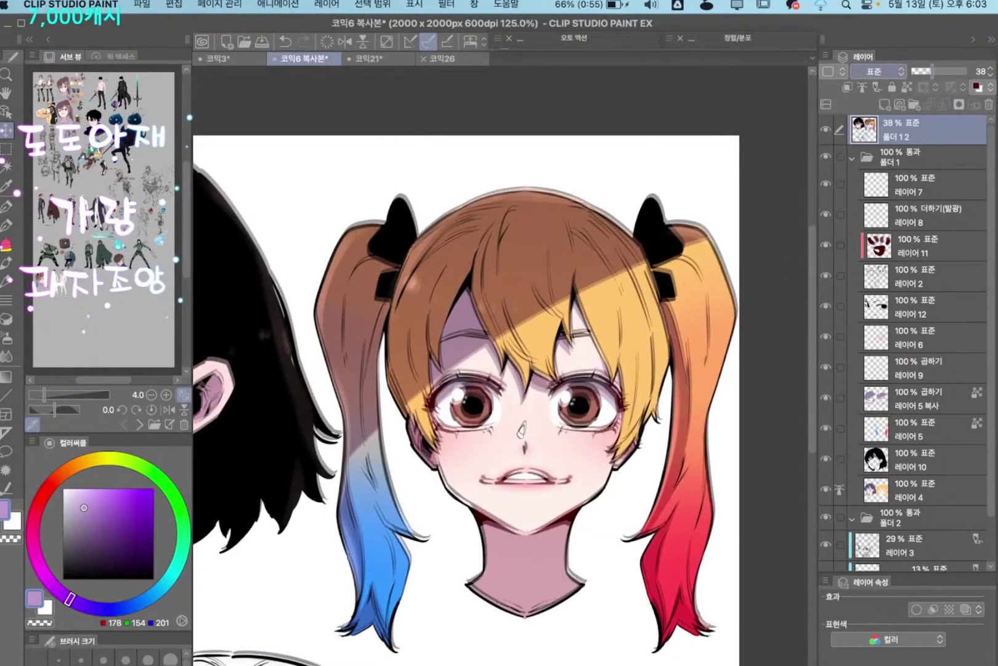
Duplicate the 38% merged copy 폴더 1 2 and nudge the duplicate off it to strengthen the doubled-outline effect
scroll(535, 462, up, 2)
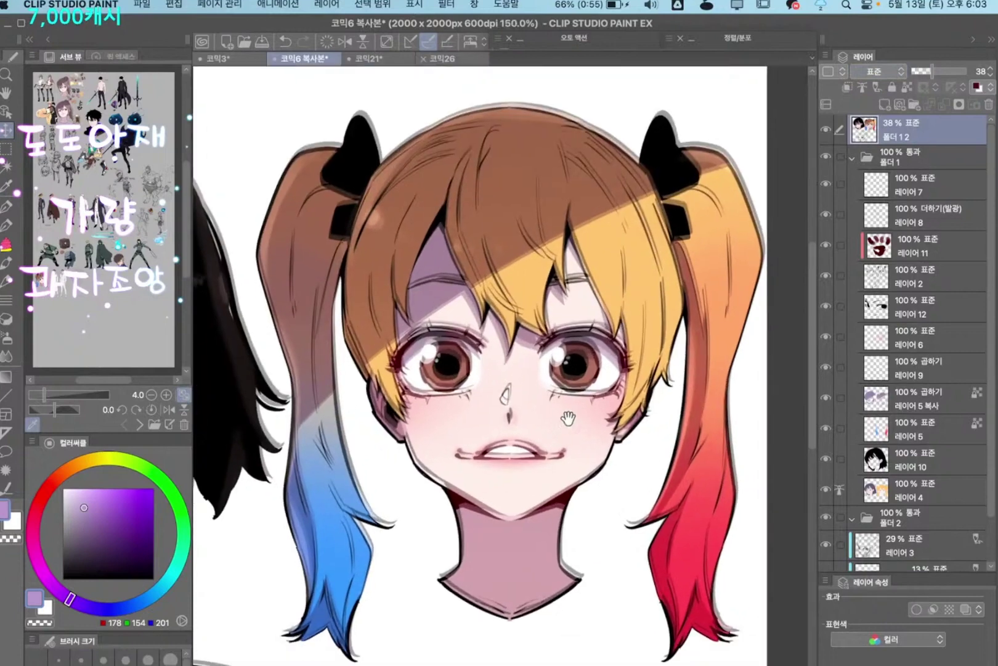
drag(634, 465, 604, 478)
key(super+c)
key(super+v)
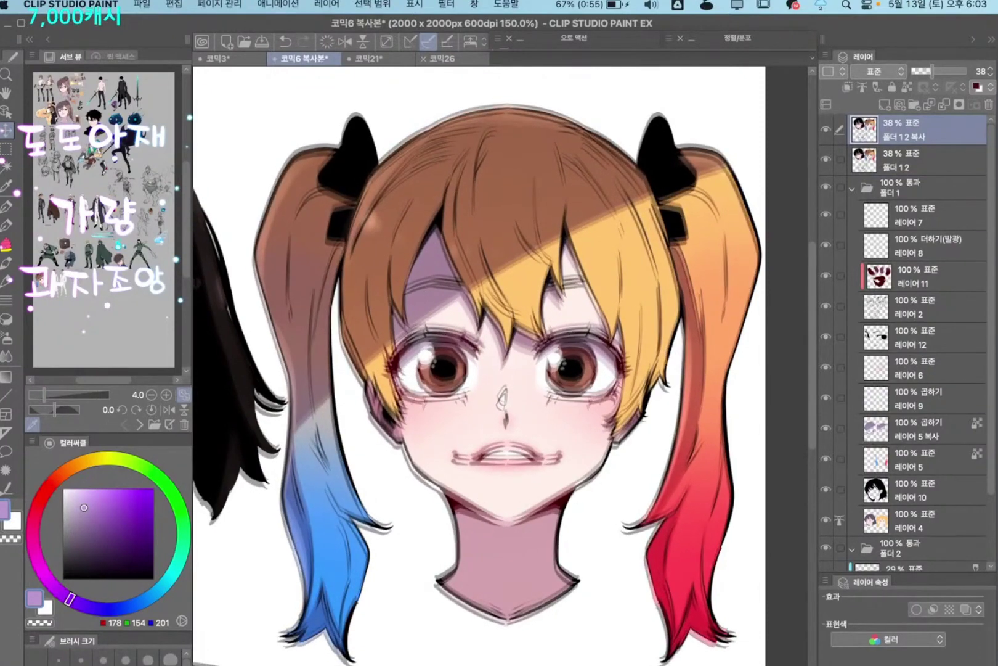
drag(575, 476, 574, 476)
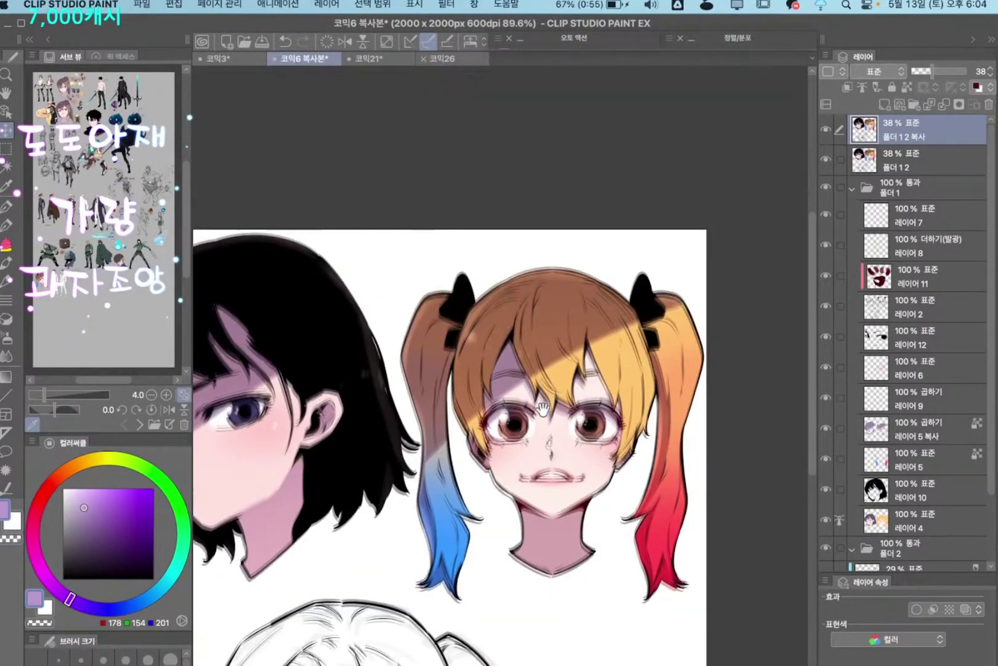
drag(694, 297, 686, 291)
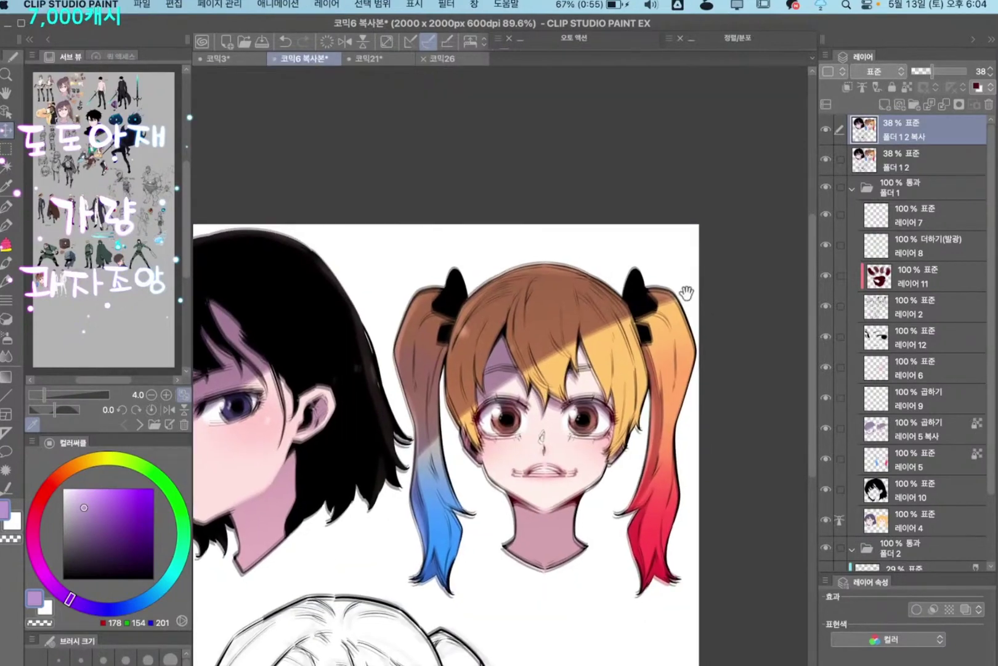
Delete both semi-transparent merged copies above 폴더 1
key(Delete)
key(Delete)
drag(650, 463, 641, 459)
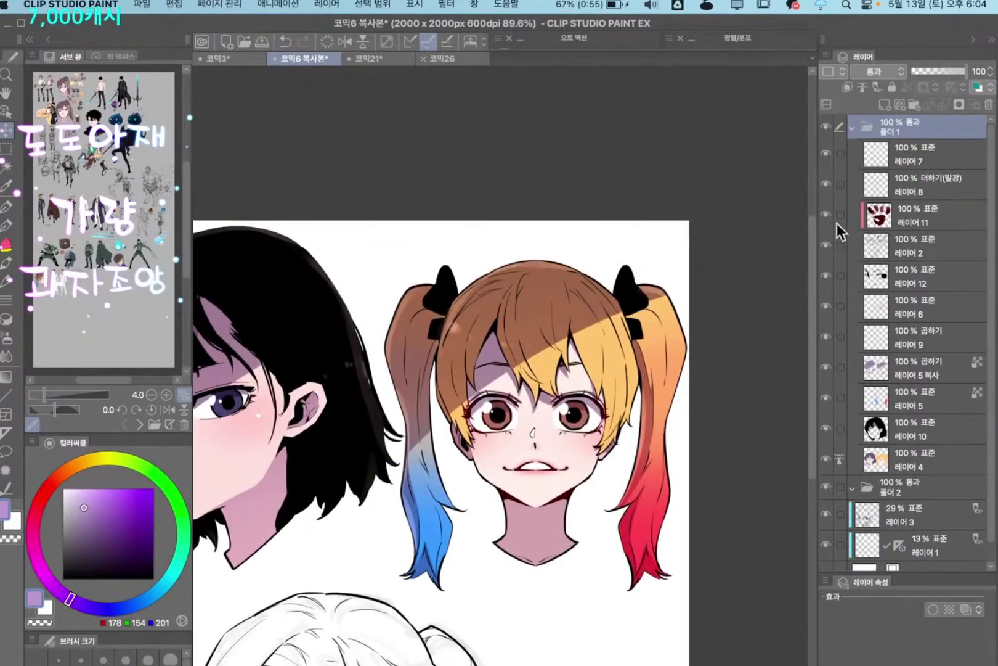
Hide every layer in 폴더 1, then show only the line art on 레이어 2 and the flat colours on 레이어 4
drag(826, 154, 829, 455)
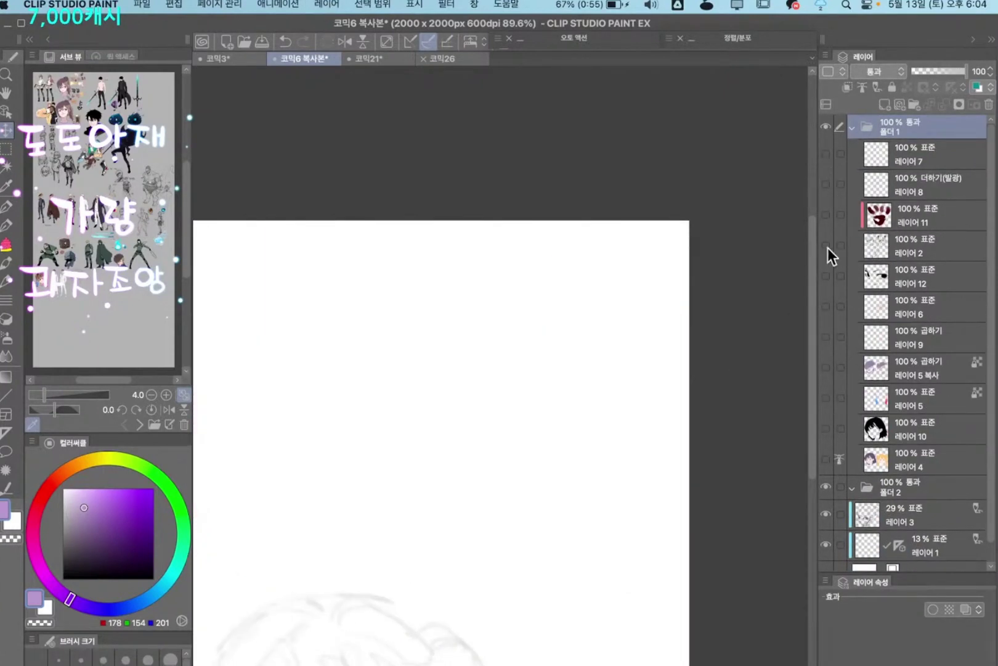
click(827, 246)
drag(636, 481, 652, 395)
drag(638, 372, 648, 367)
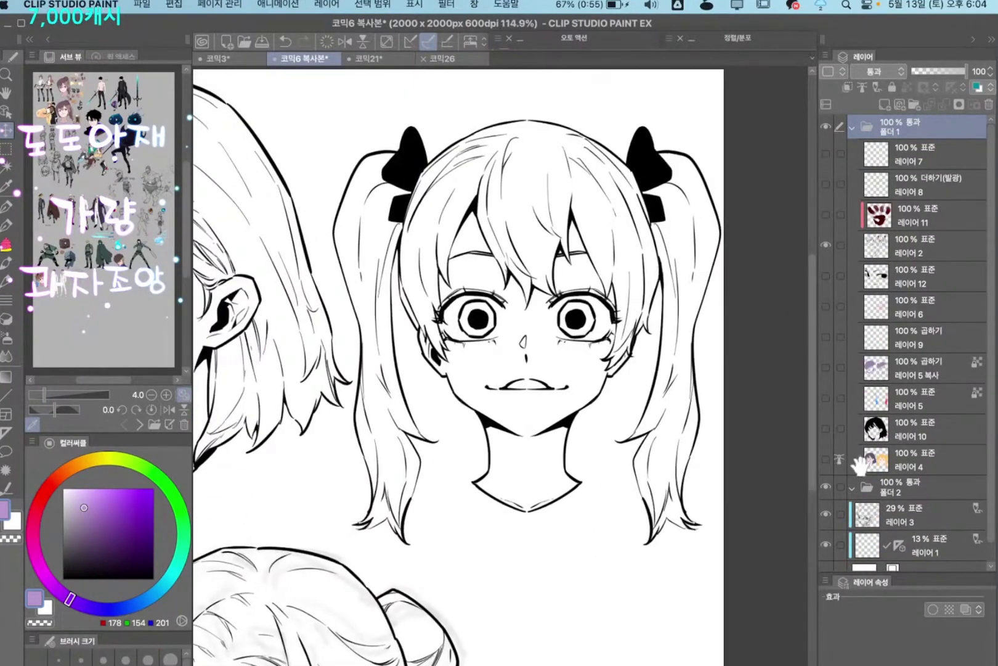
click(826, 458)
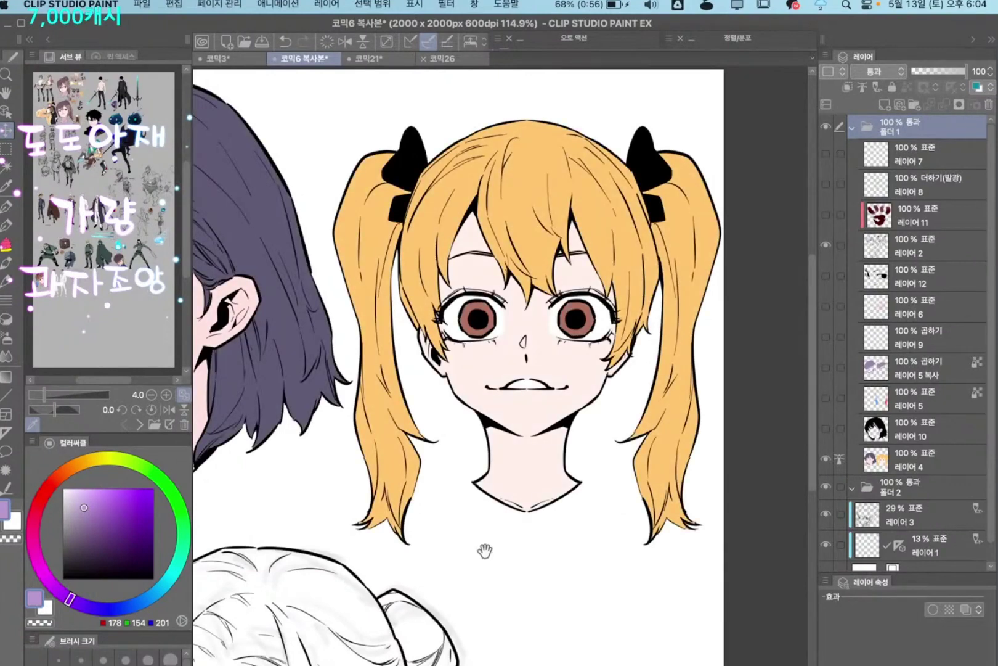
drag(485, 551, 496, 601)
click(529, 545)
Toggle the multiply shadow layer 레이어 5 복사 to compare the shading, leaving it visible
click(825, 369)
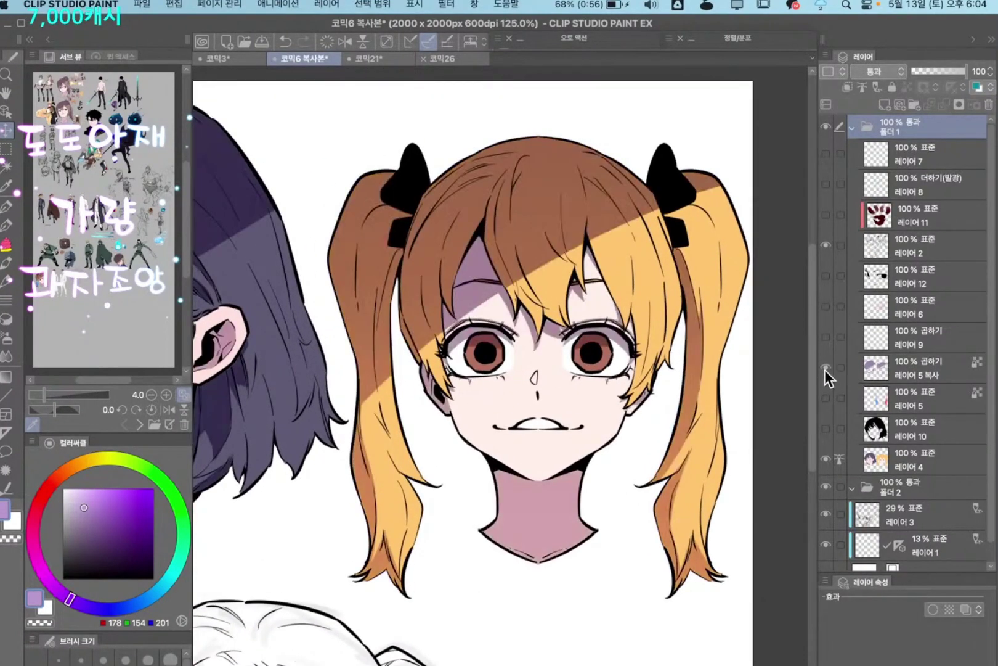
click(827, 369)
alt+click(825, 369)
alt+click(826, 368)
scroll(589, 459, up, 1)
Toggle the hair gradient layer 레이어 5 to compare its effect, leaving it visible
click(829, 397)
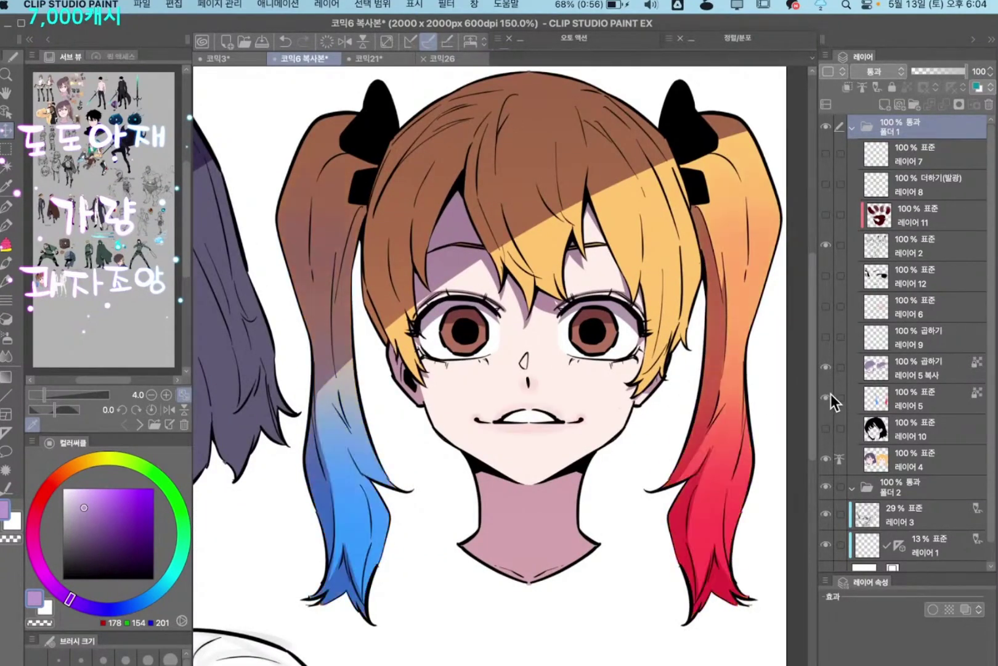
click(830, 395)
click(830, 396)
click(826, 397)
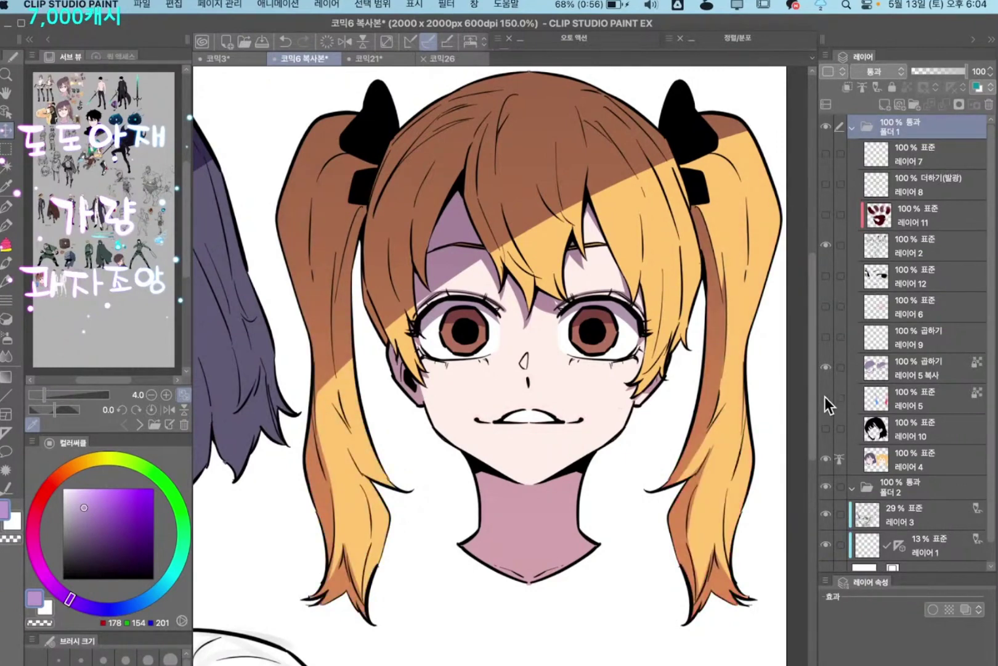
click(825, 396)
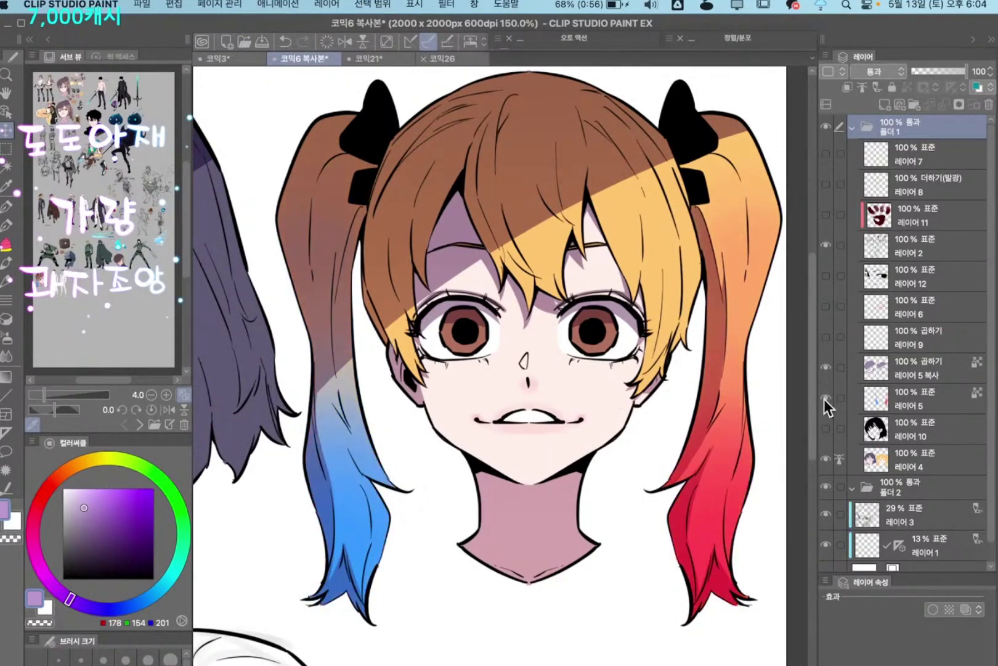
click(826, 398)
click(829, 397)
Show the eye highlights on 레이어 7 and toggle the 더하기(발광) glow on 레이어 8 to compare the effects
click(828, 184)
click(826, 154)
click(827, 183)
click(826, 154)
click(826, 155)
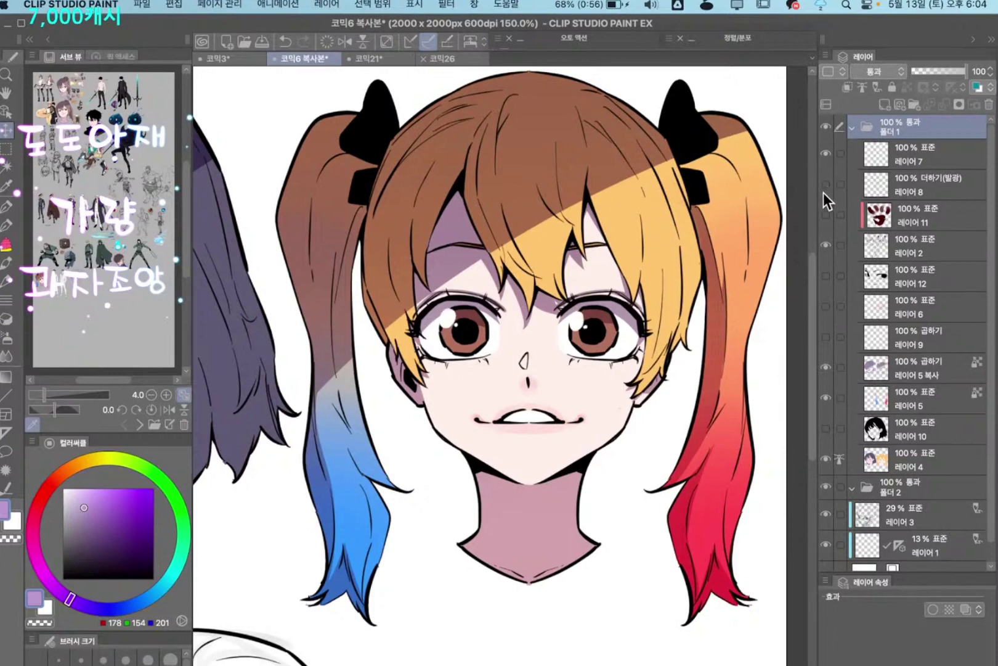
click(827, 183)
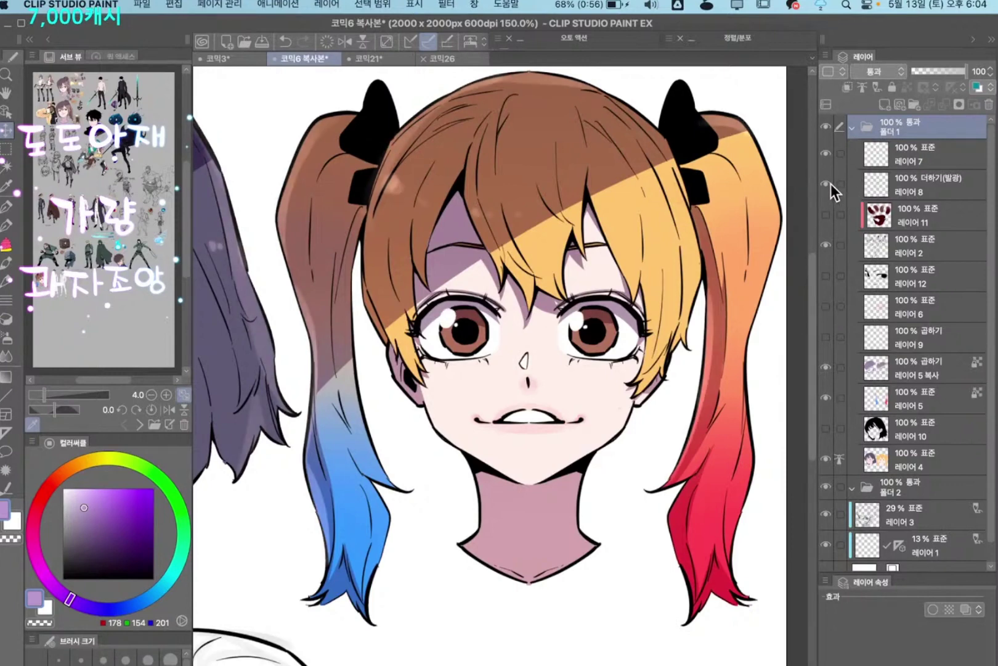
click(831, 184)
click(834, 184)
click(834, 185)
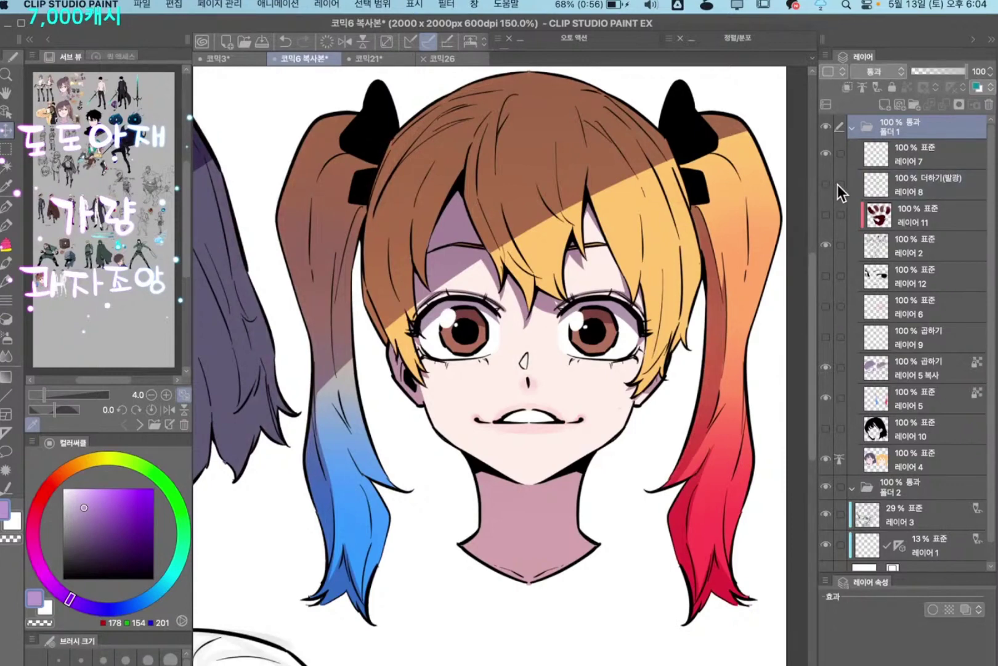
click(827, 185)
click(828, 185)
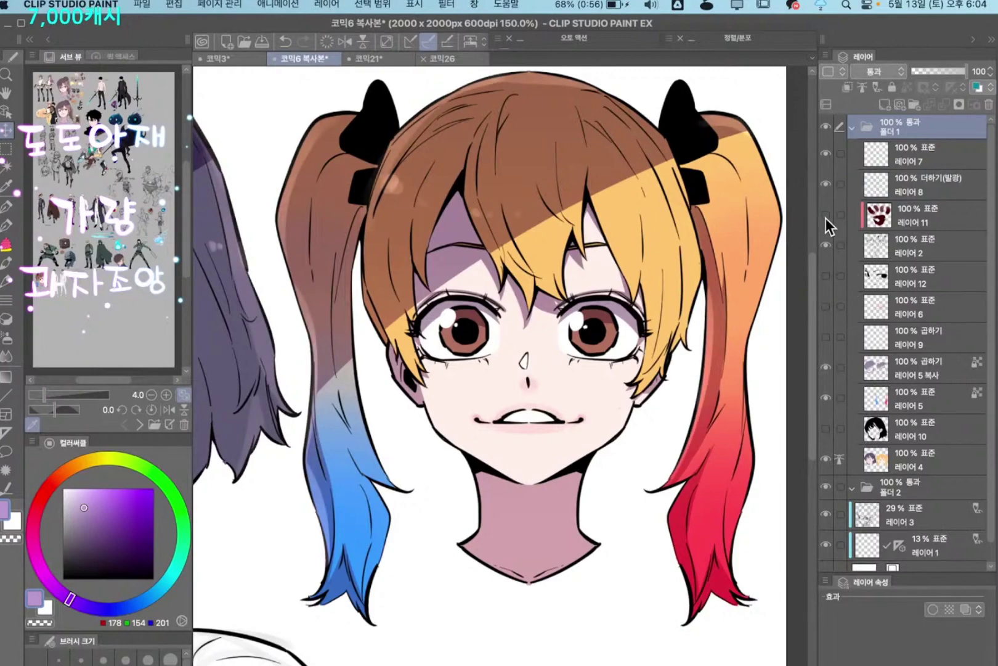
Toggle 레이어 11 and examine up close how it tints the line art around the eyes, mouth and neck
click(827, 215)
drag(574, 350, 717, 299)
click(829, 215)
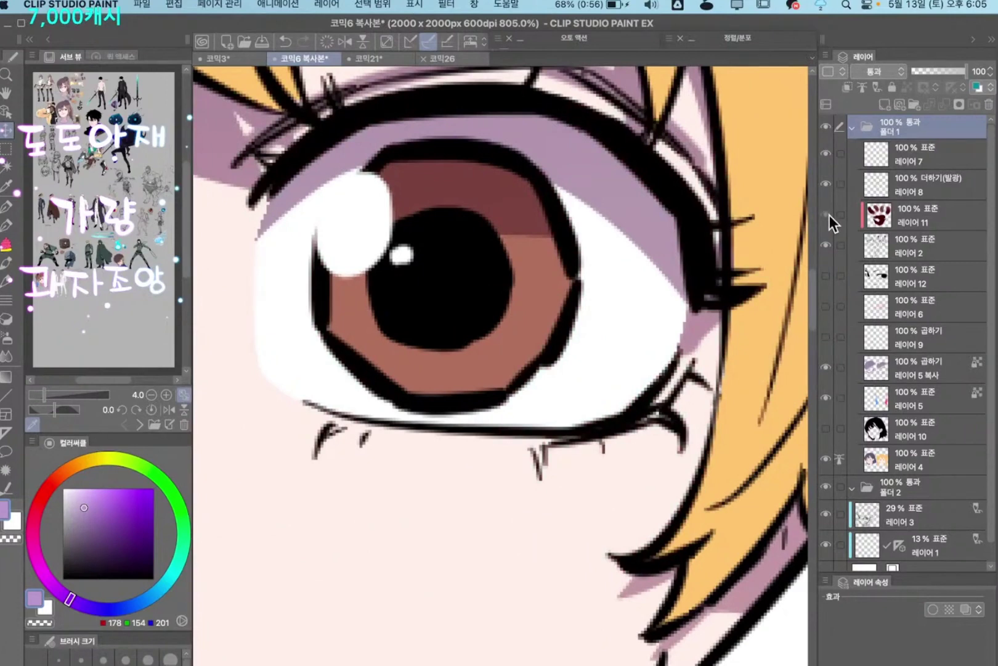
click(830, 215)
click(829, 215)
click(829, 215)
drag(671, 402, 562, 469)
drag(613, 490, 601, 345)
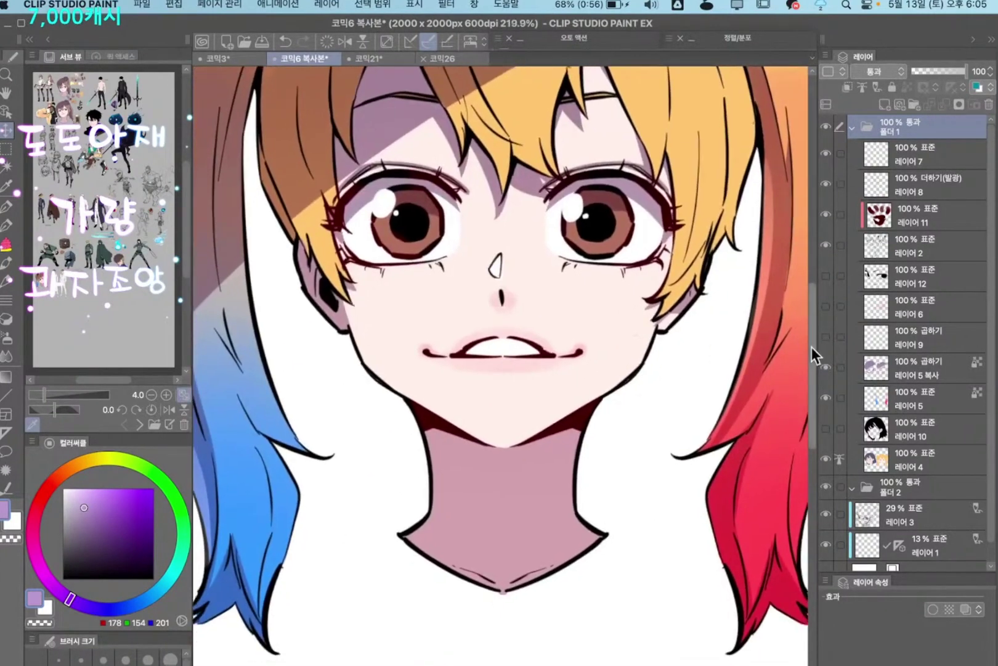
scroll(738, 395, down, 3)
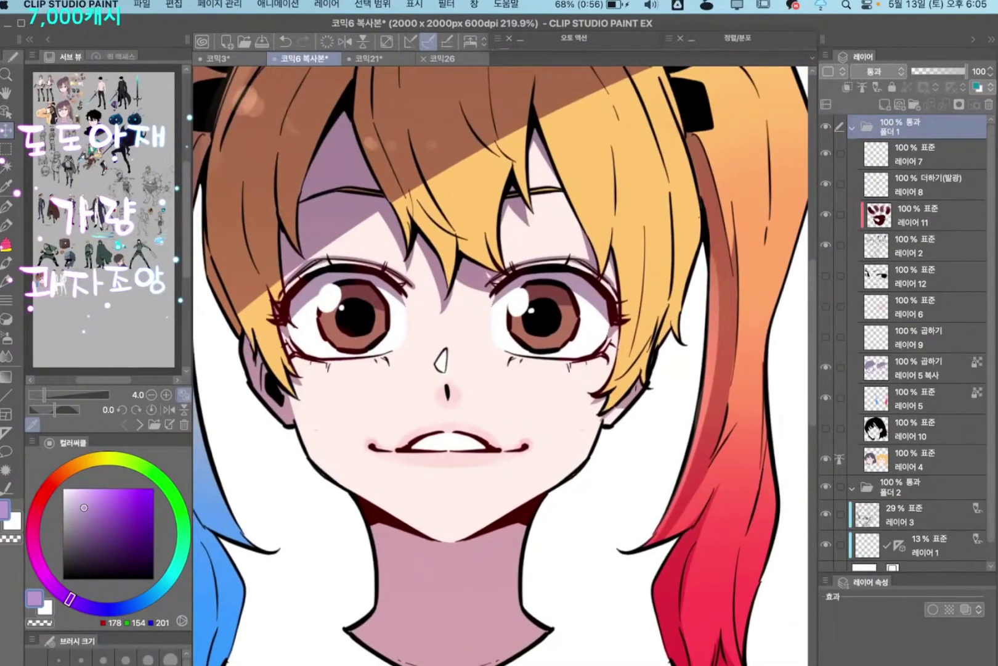
scroll(586, 421, down, 2)
drag(586, 451, 588, 443)
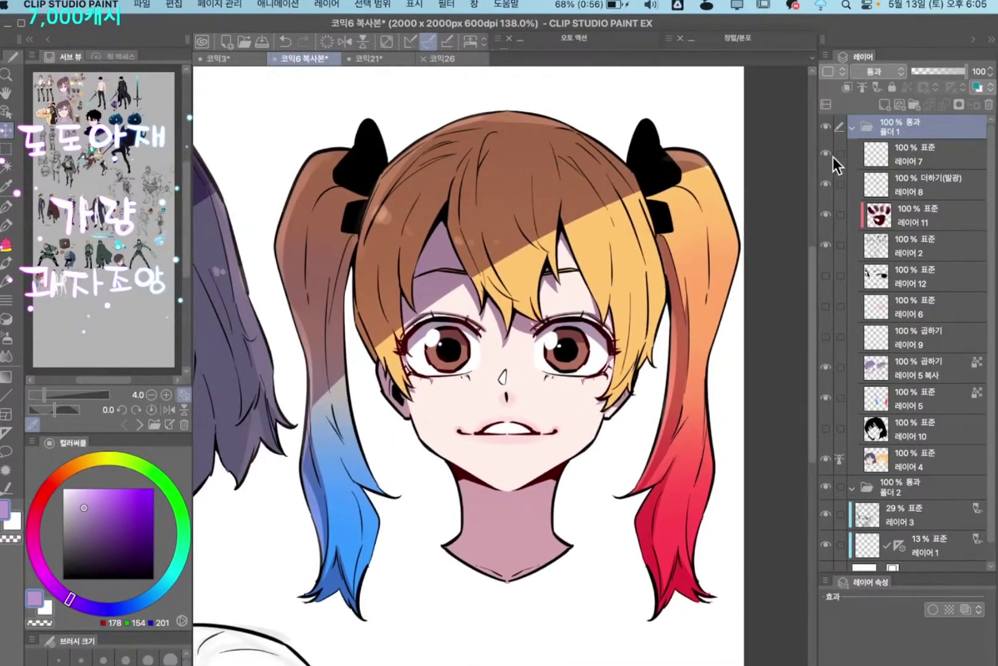
Hide 레이어 7, 레이어 8 and 레이어 11, and remove the hidden layers 레이어 10, 레이어 12, 레이어 6 and 레이어 9
drag(829, 155, 826, 185)
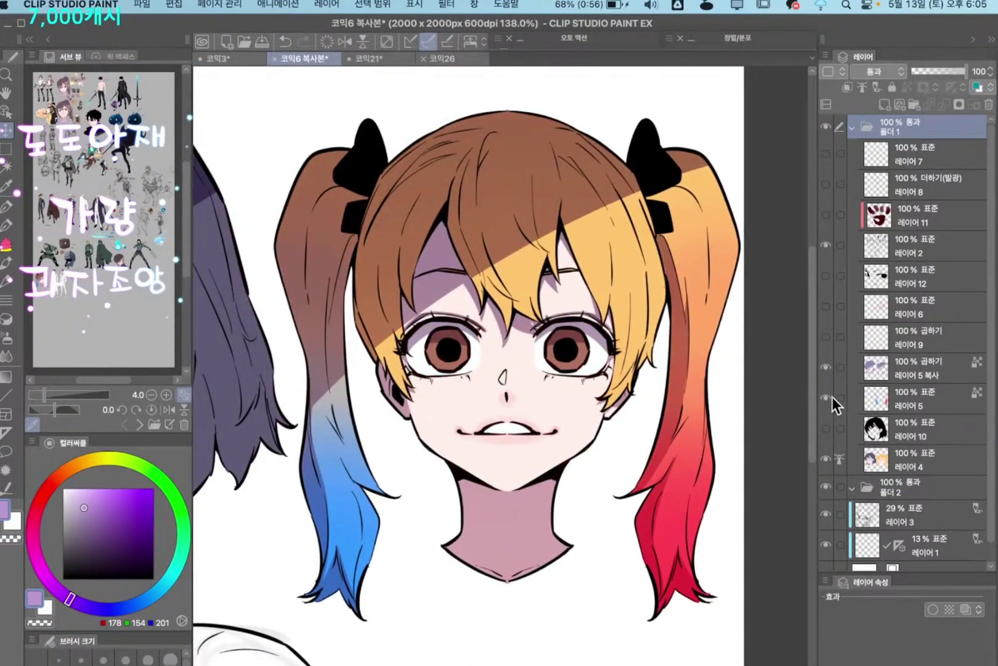
click(860, 433)
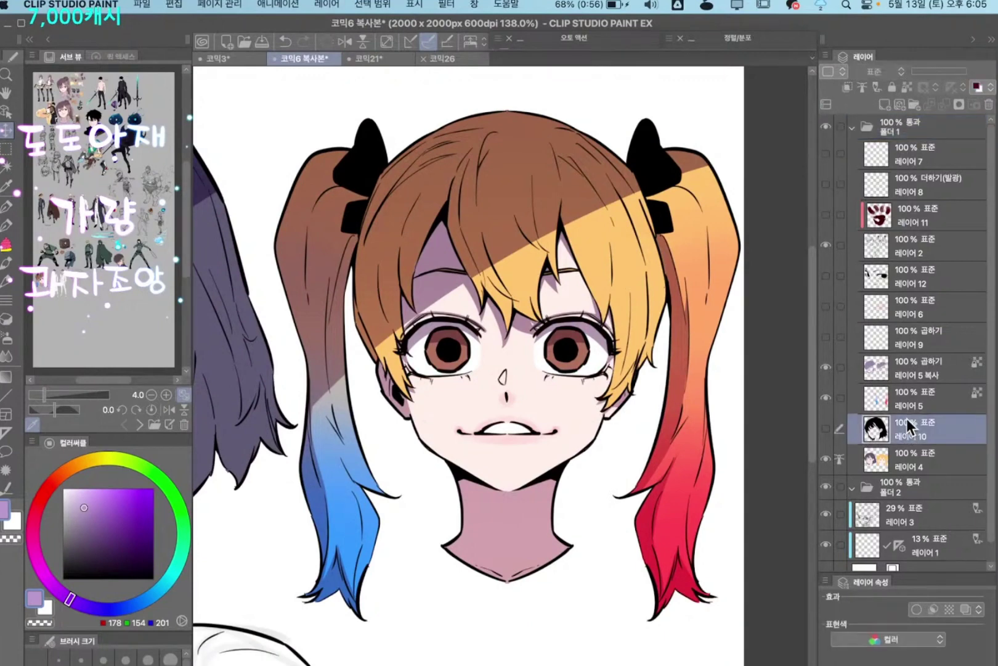
key(super+e)
click(910, 271)
key(super+e)
key(super+e)
key(super+e)
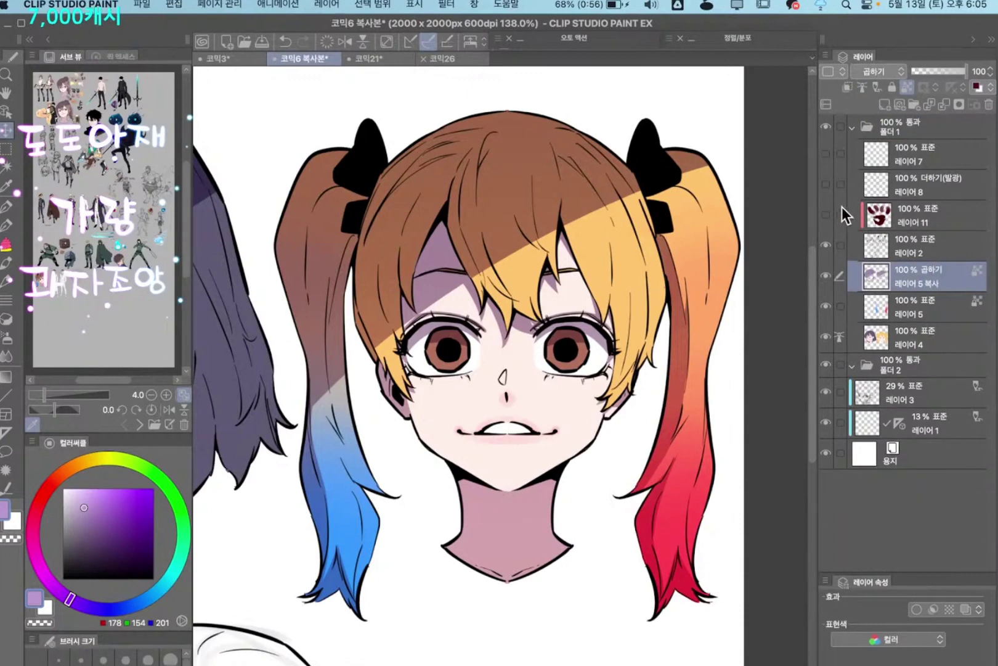
Remove the hidden layers 레이어 7, 레이어 8 and 레이어 11 above the line art
click(909, 159)
key(super+e)
key(super+e)
key(super+e)
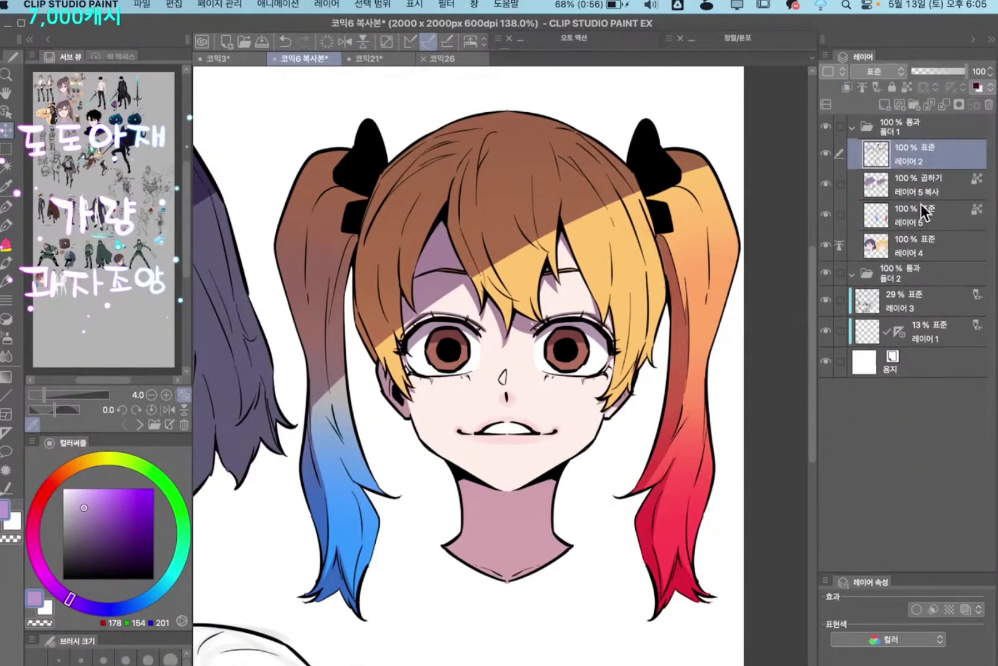
Hide and show 레이어 5 to compare the pigtails with and without their colour gradient
click(903, 219)
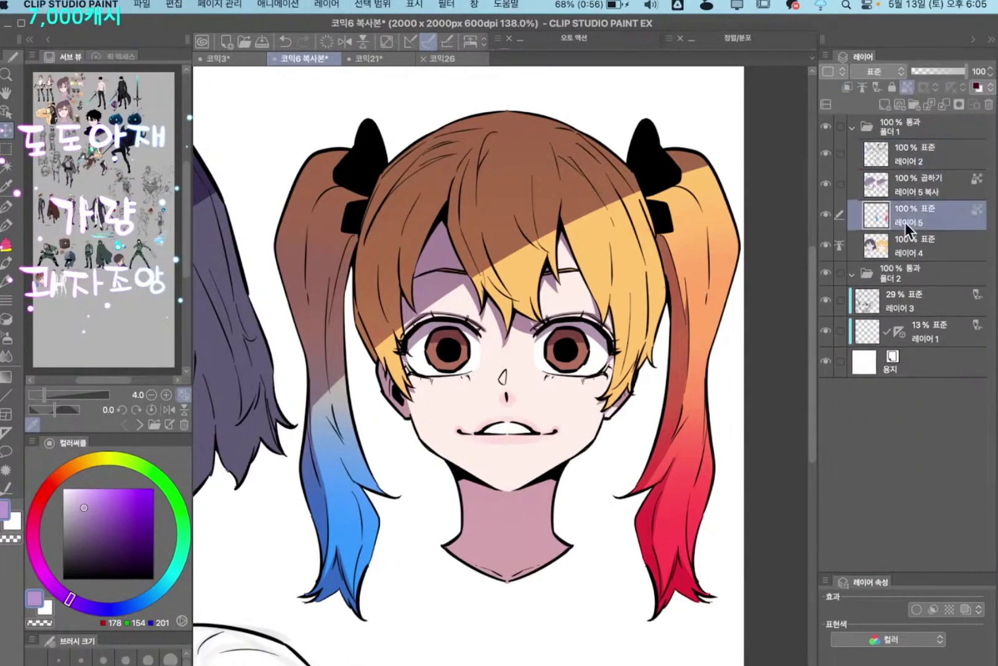
drag(823, 215, 826, 216)
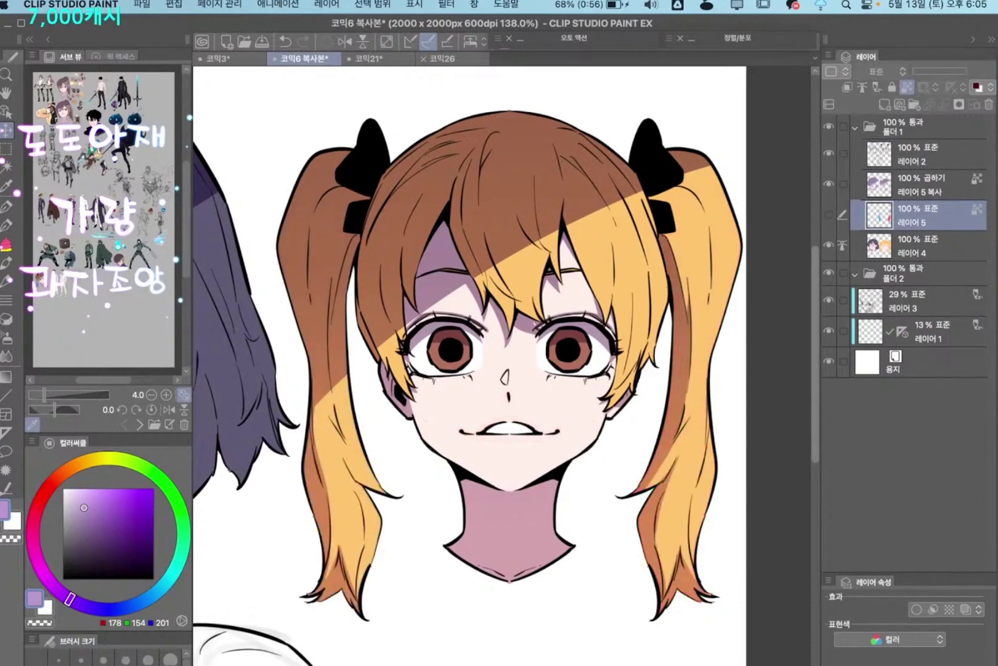
drag(659, 397, 708, 397)
click(830, 214)
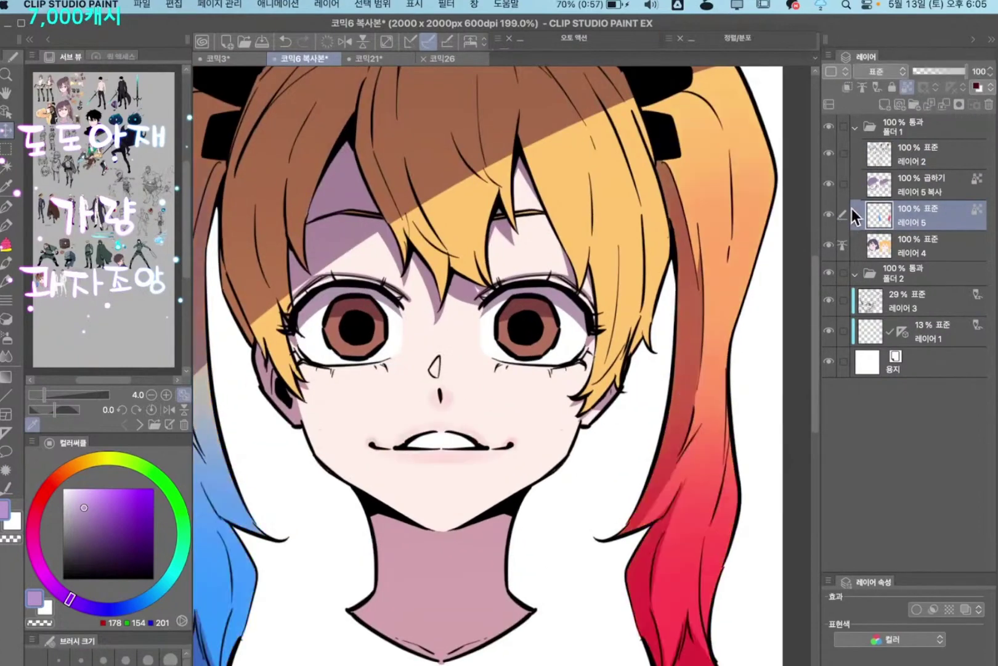
Compare the line art, shadow and gradient layers by hiding them, then make all of them visible again
click(914, 183)
click(917, 154)
click(831, 153)
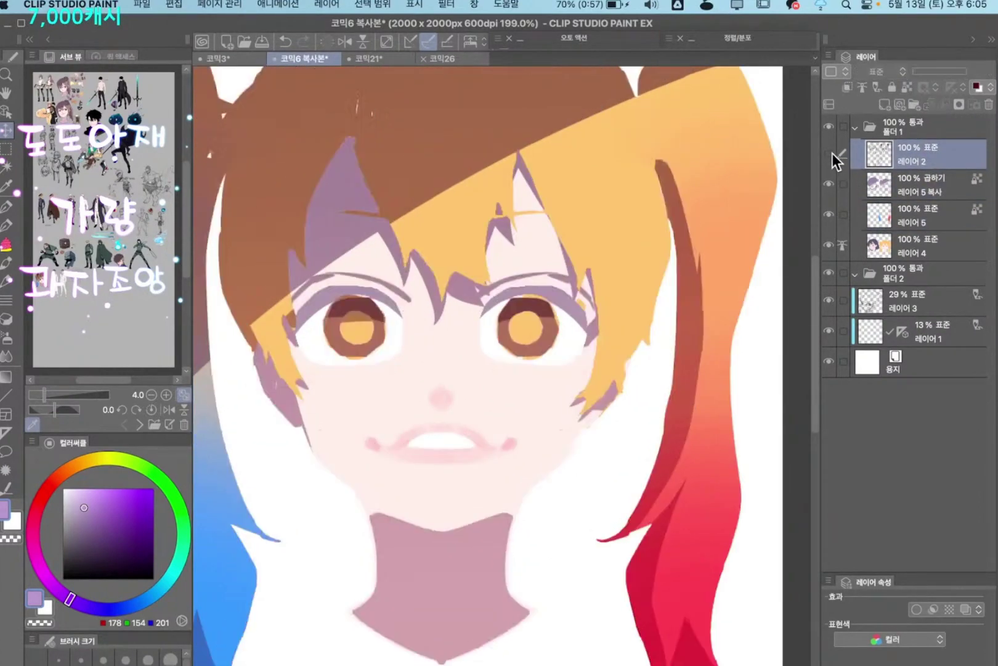
click(831, 153)
drag(830, 211, 831, 246)
click(830, 154)
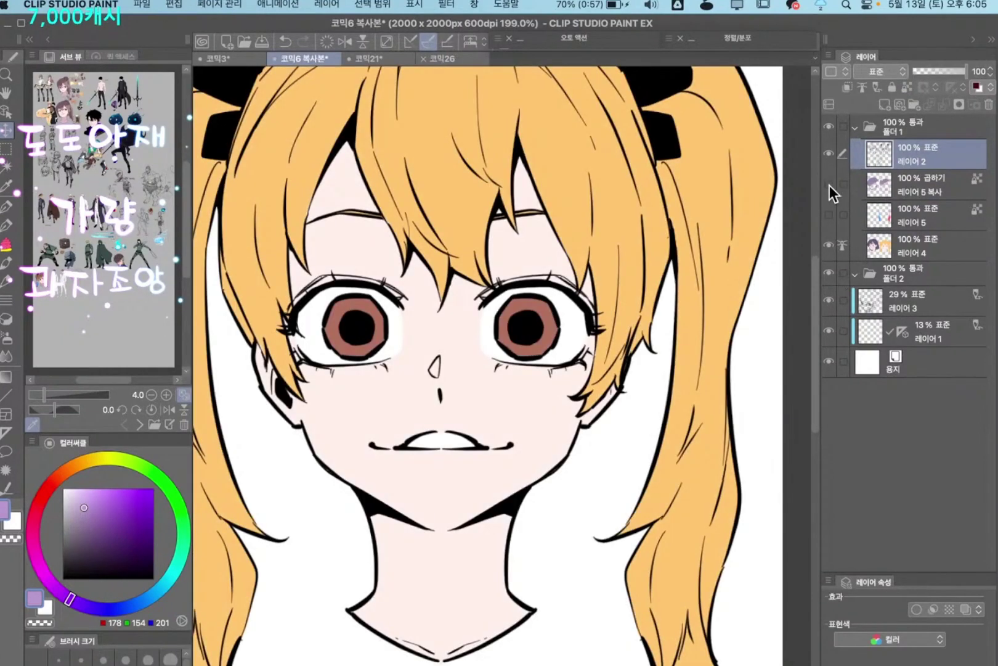
click(829, 183)
scroll(696, 487, down, 5)
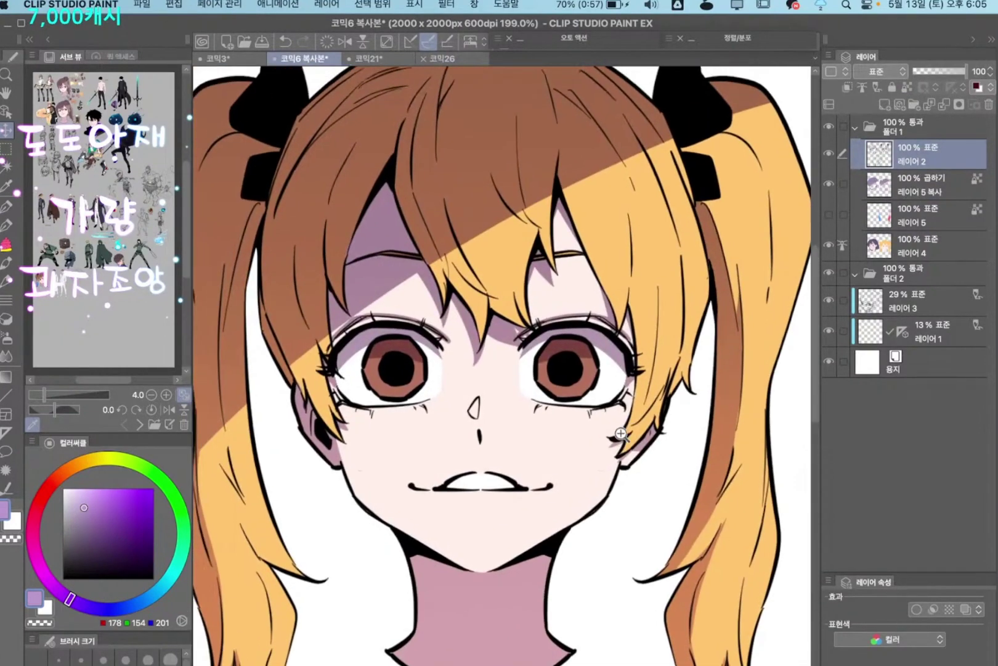
click(829, 214)
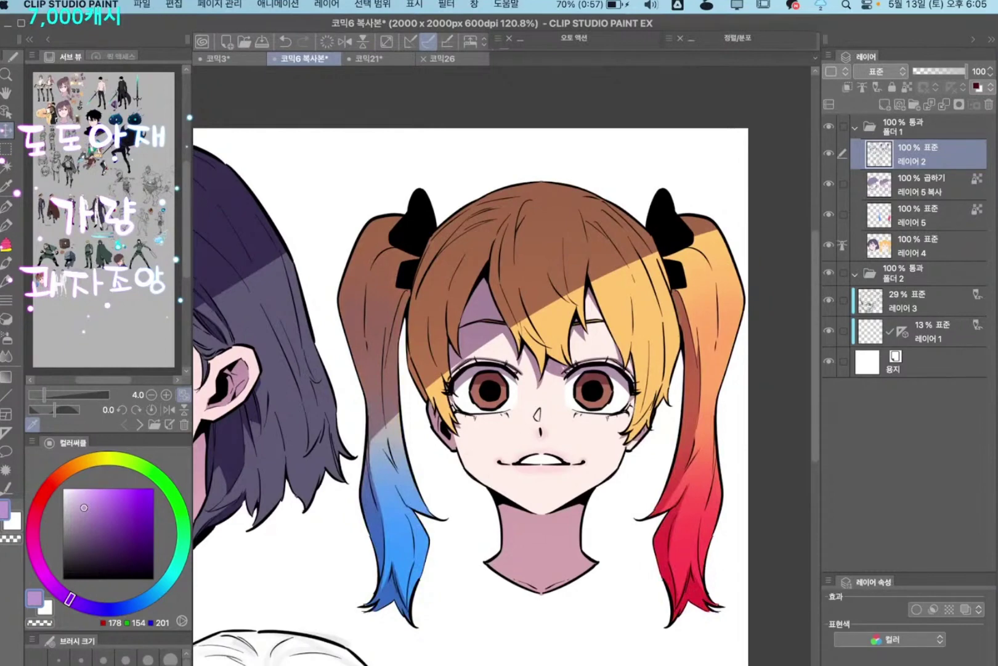
Create raster layer 레이어 6 above 레이어 5 복사 with blending mode 더하기(발광), and choose the pen with muted red (155, 100, 93)
click(913, 180)
key(super+shift+n)
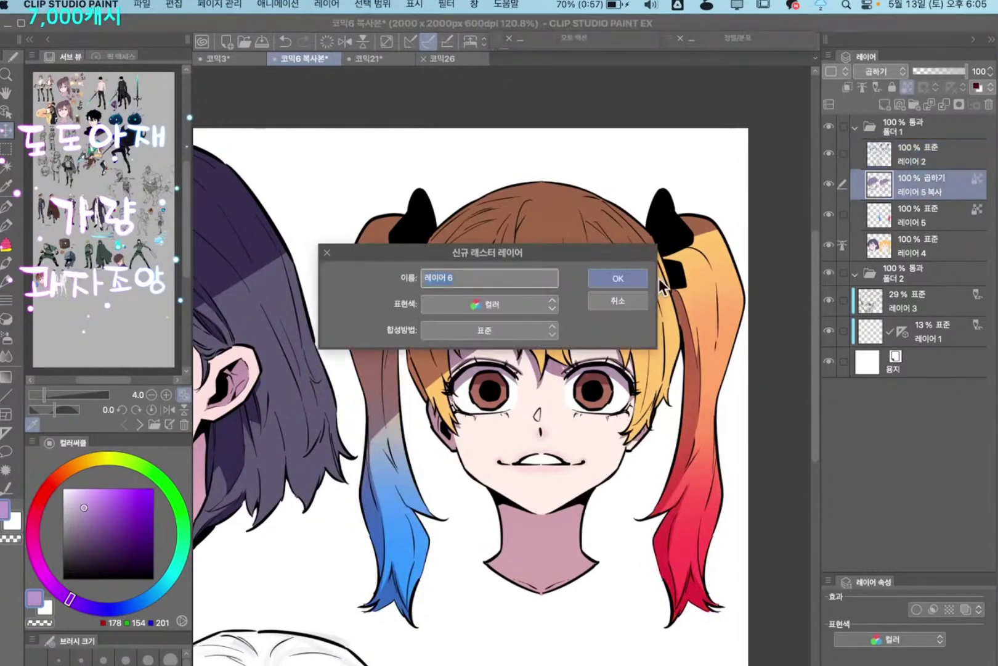
click(631, 280)
key(p)
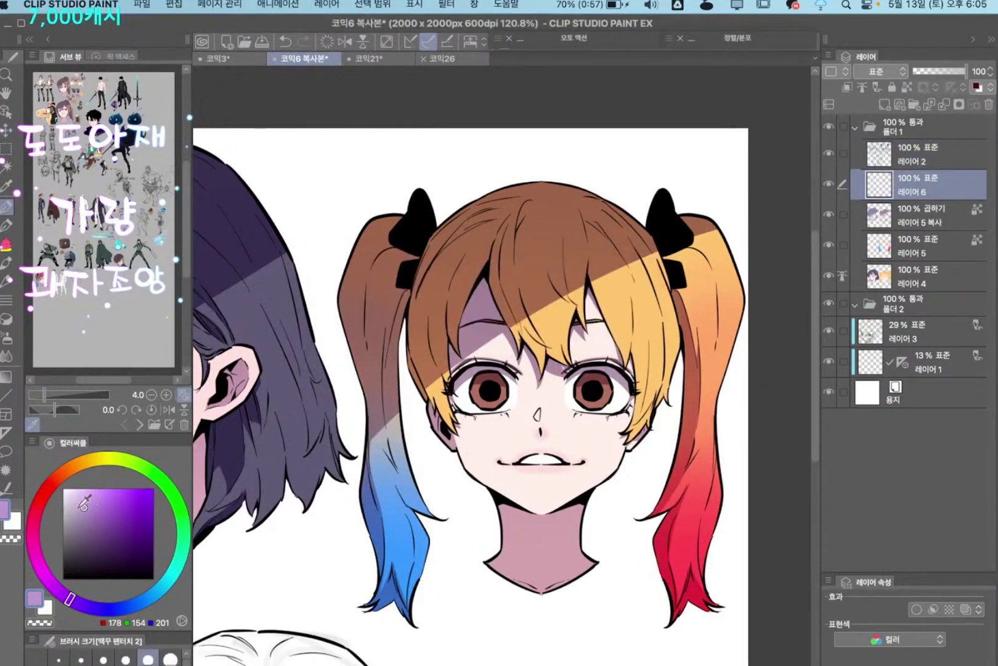
click(890, 71)
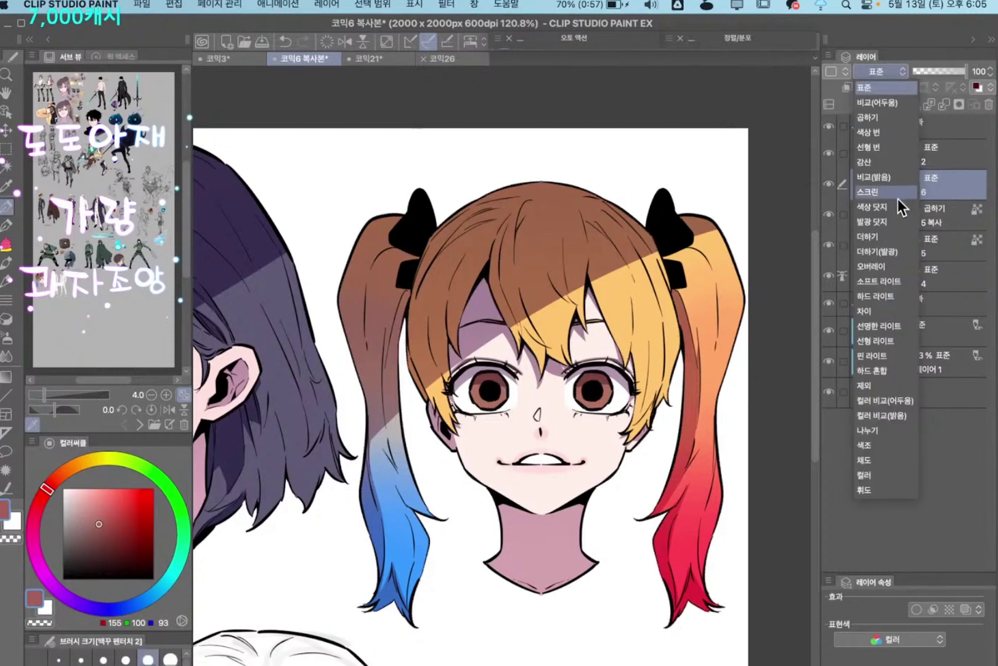
click(890, 250)
scroll(462, 212, down, 1)
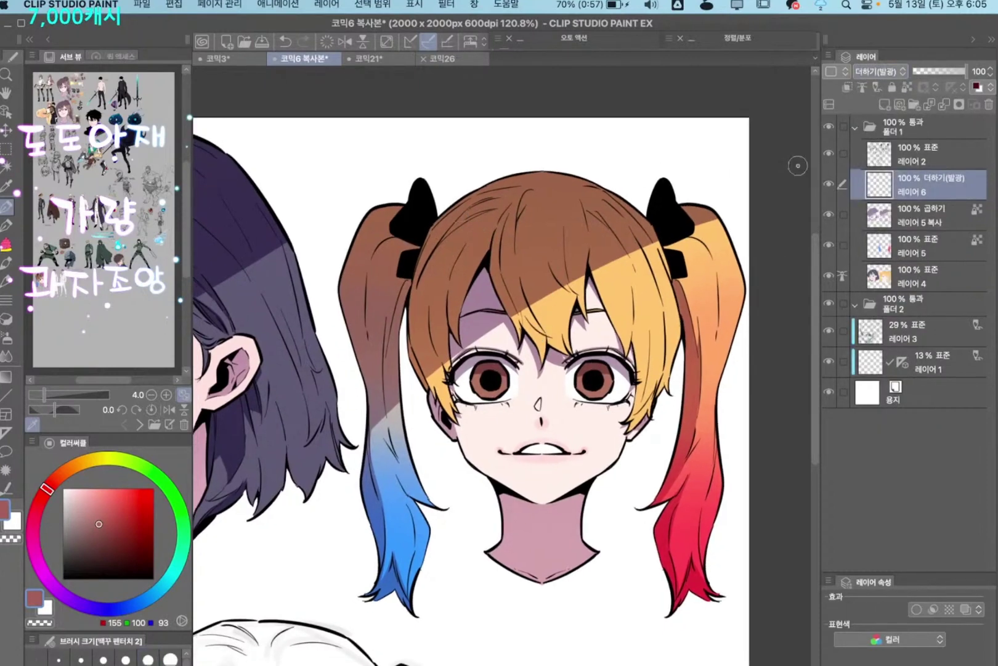
Paint glow highlight strokes on 레이어 6 along the left edge of the head's hair and down the brown-to-blue pigtail
mouse_move(526, 182)
mouse_down()
mouse_move(466, 198)
mouse_move(416, 288)
mouse_up()
key(super+z)
drag(440, 222, 412, 365)
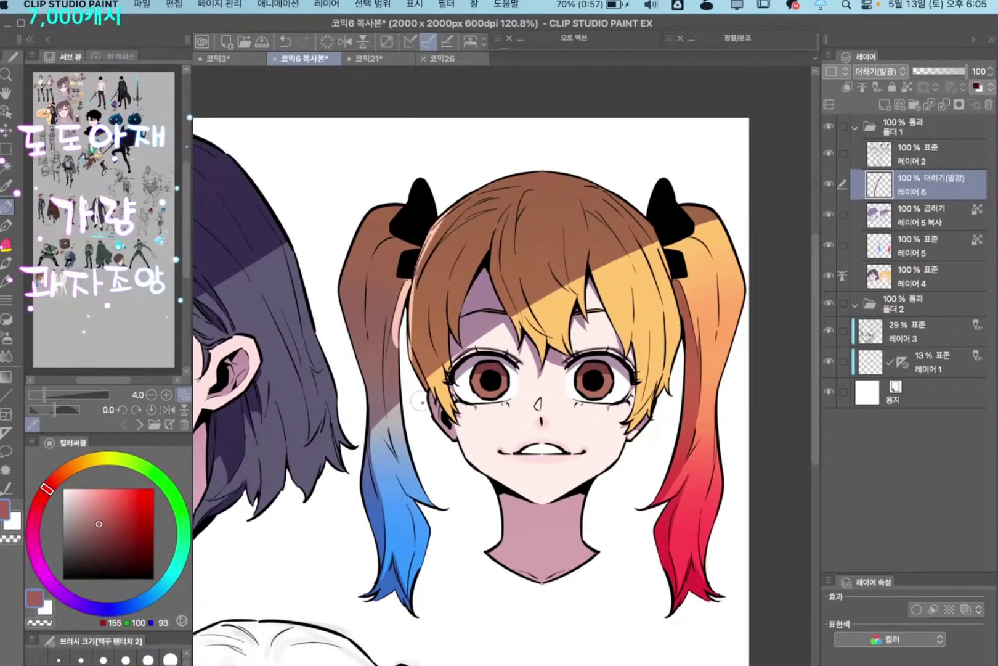
mouse_move(374, 216)
mouse_down()
mouse_move(348, 352)
mouse_move(365, 514)
mouse_up()
drag(392, 410, 395, 509)
drag(407, 410, 409, 469)
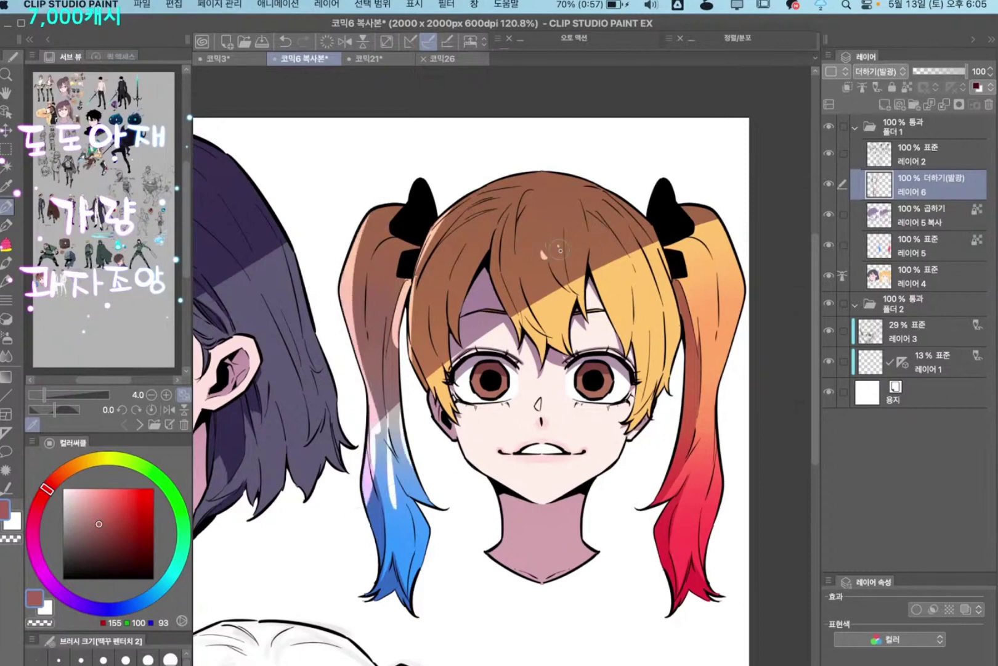
Add glow highlight spots across the hair above the fringe and along the outer edge of the orange-to-red pigtail
drag(581, 242, 586, 253)
mouse_move(594, 231)
mouse_down()
mouse_move(604, 252)
mouse_move(624, 247)
mouse_up()
drag(703, 207, 742, 312)
drag(694, 533, 680, 468)
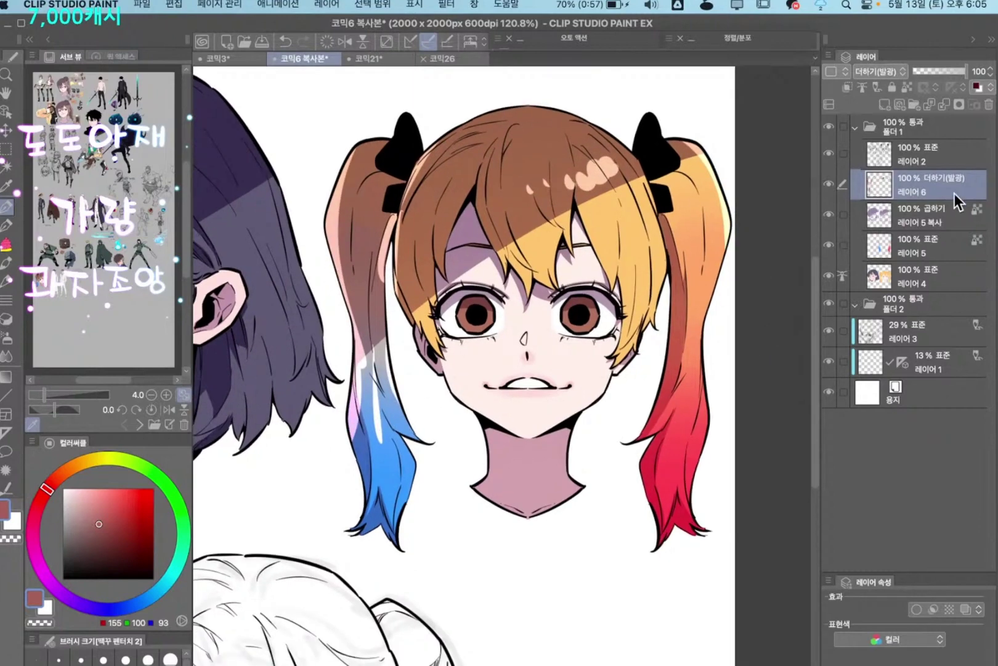
Create raster layer 레이어 7 above the line art 레이어 2 and set its blending mode to 스크린
click(935, 280)
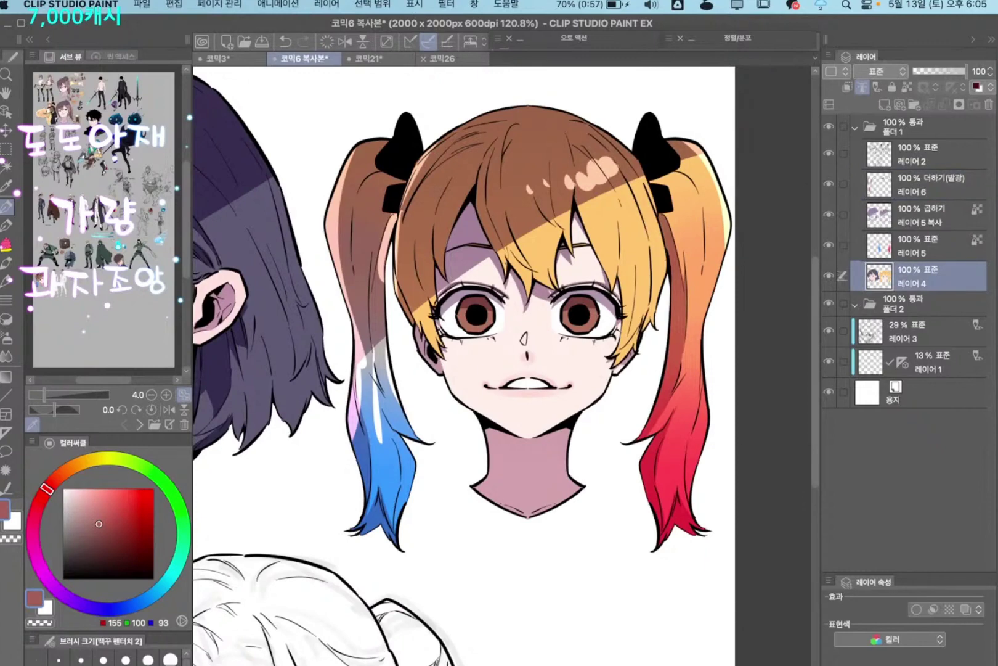
drag(625, 359, 565, 405)
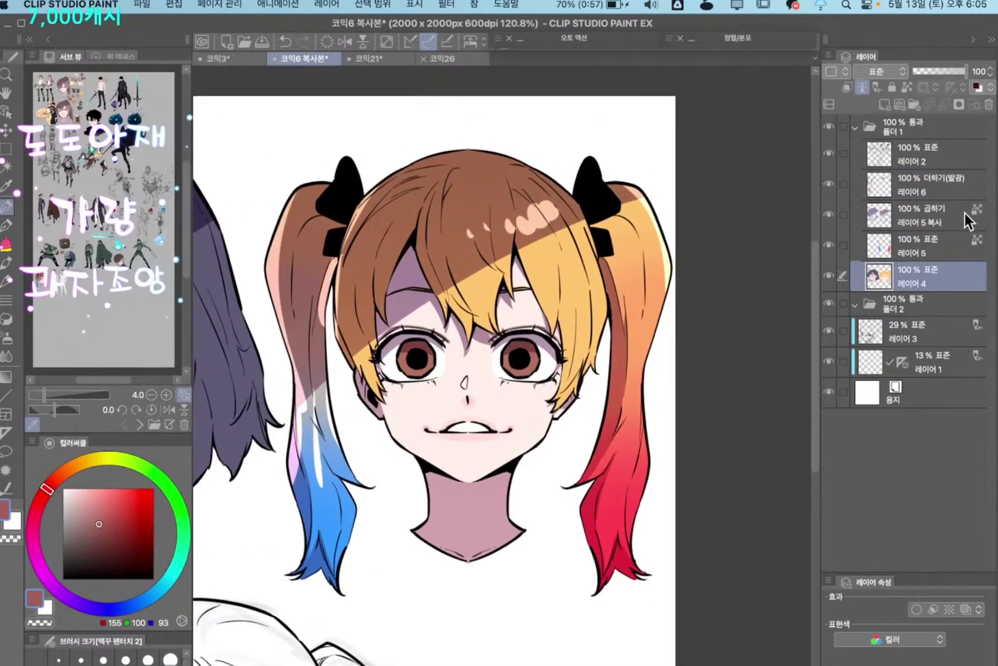
click(939, 159)
key(super+shift+n)
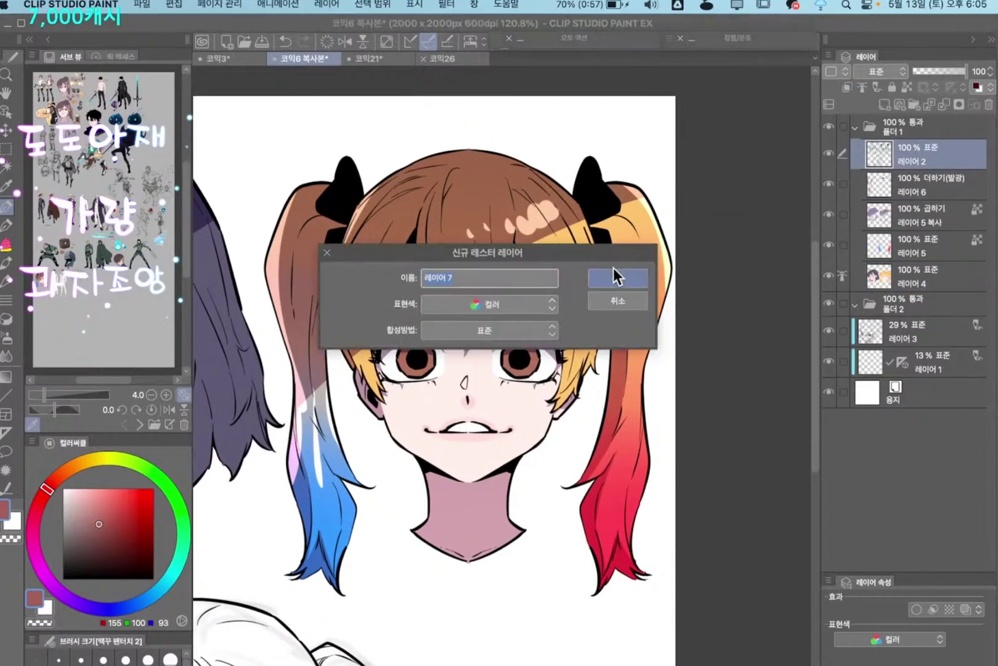
click(615, 272)
click(877, 71)
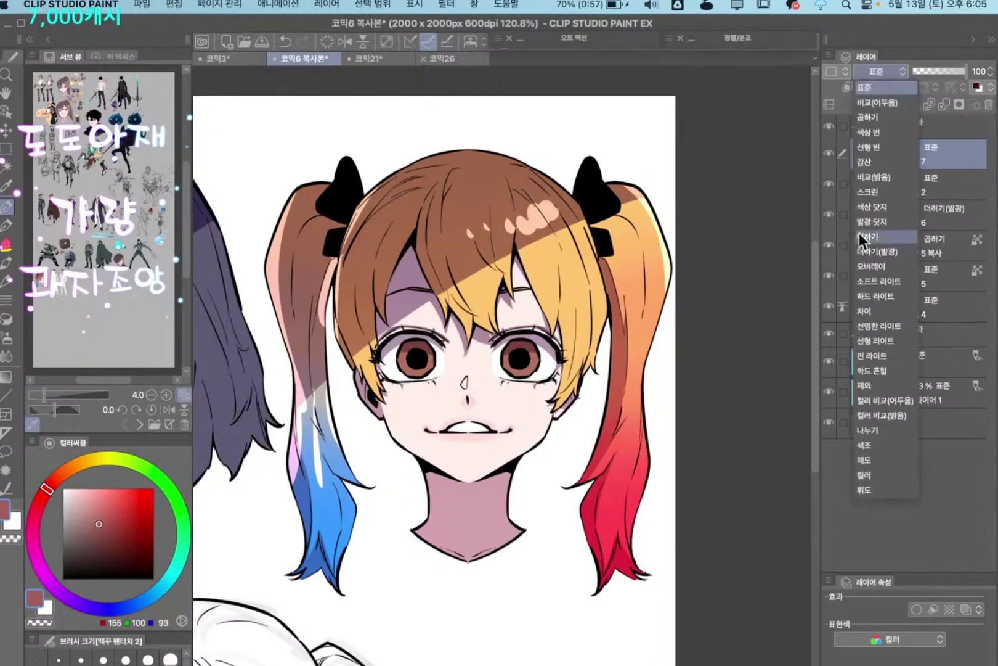
click(880, 192)
Lay light orange (243, 165, 125) gradients on 레이어 7, fading diagonally from the upper right of the head towards the lower left
key(m)
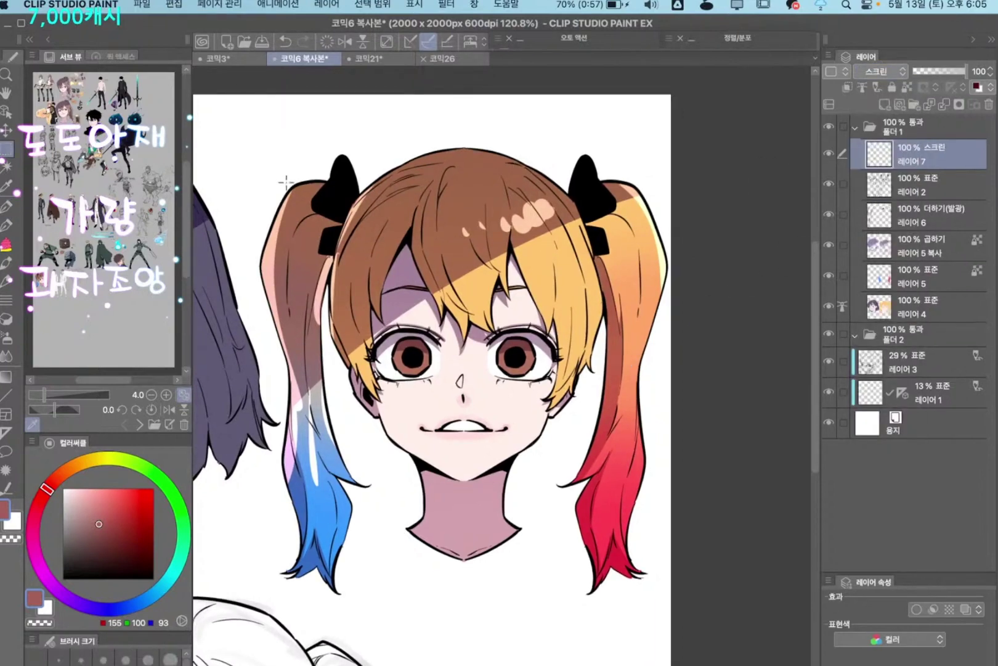
click(107, 493)
click(60, 474)
key(g)
drag(617, 167, 294, 577)
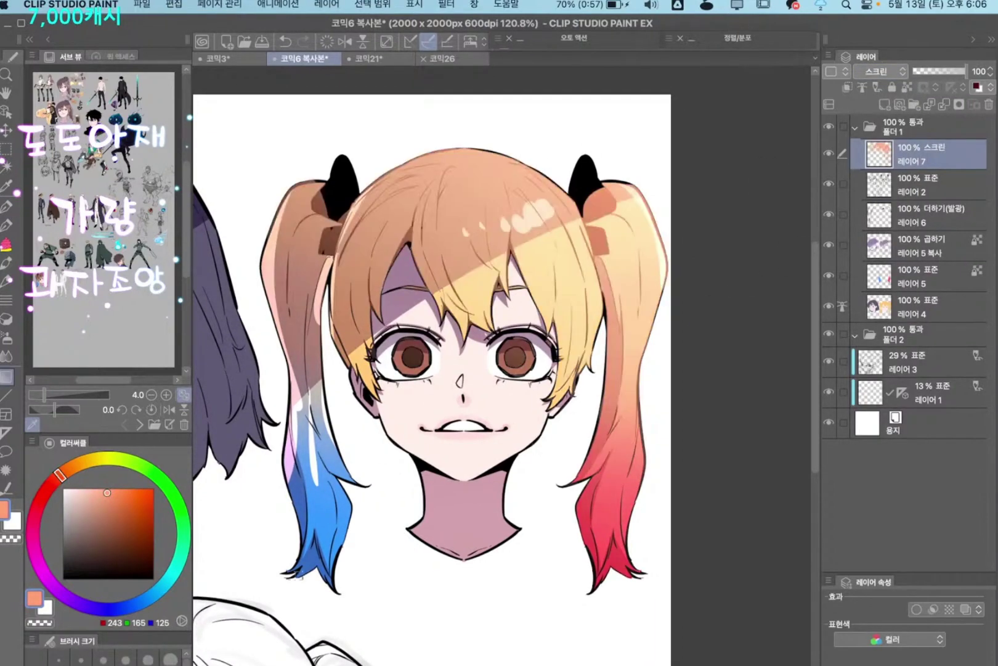
key(super+z)
key(super+z)
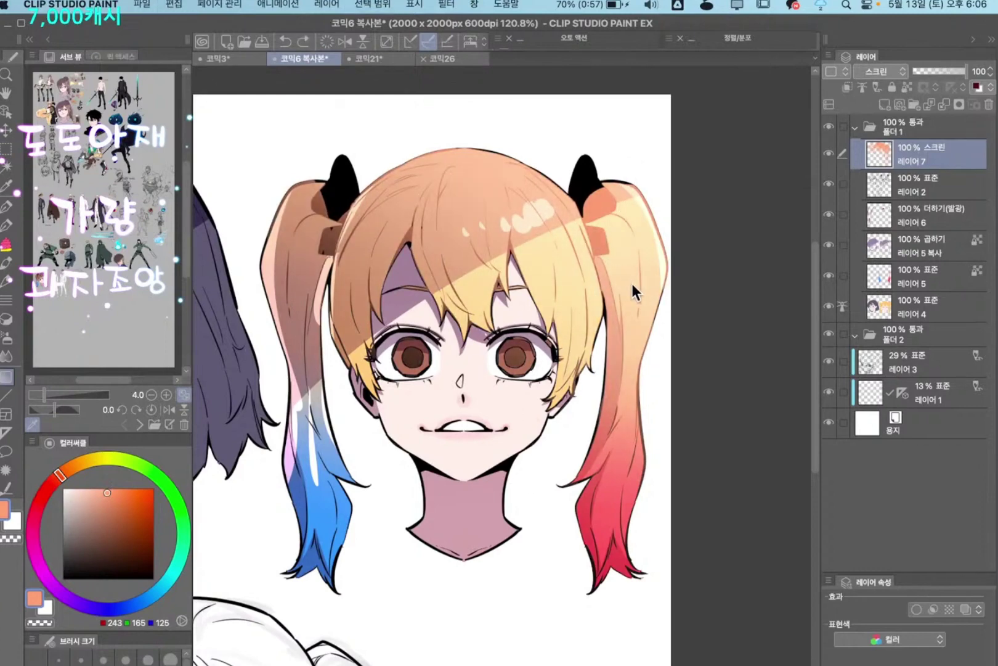
drag(668, 139, 345, 638)
drag(555, 339, 517, 407)
drag(671, 139, 558, 335)
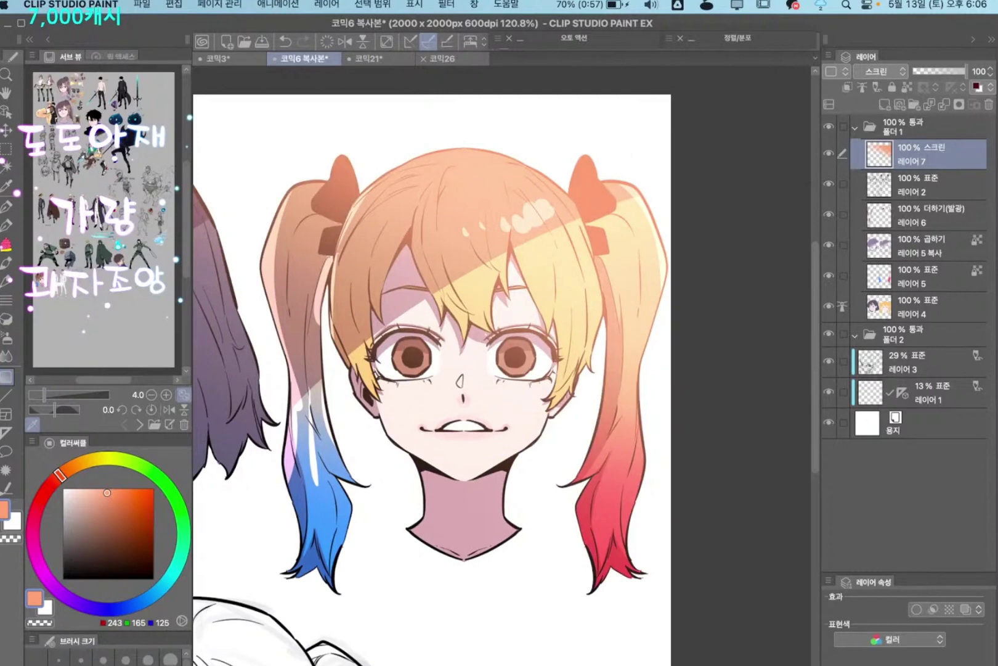
Select the irises of both eyes with the automatic selection tool and check the selected area
drag(540, 442, 546, 435)
super+click(511, 435)
key(w)
click(533, 339)
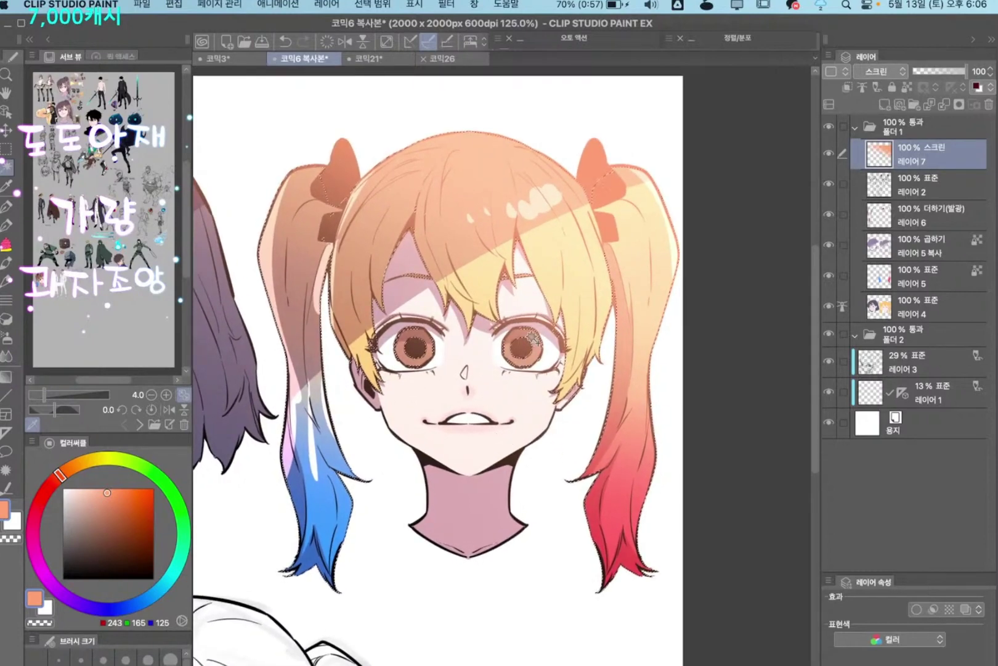
key(q)
key(q)
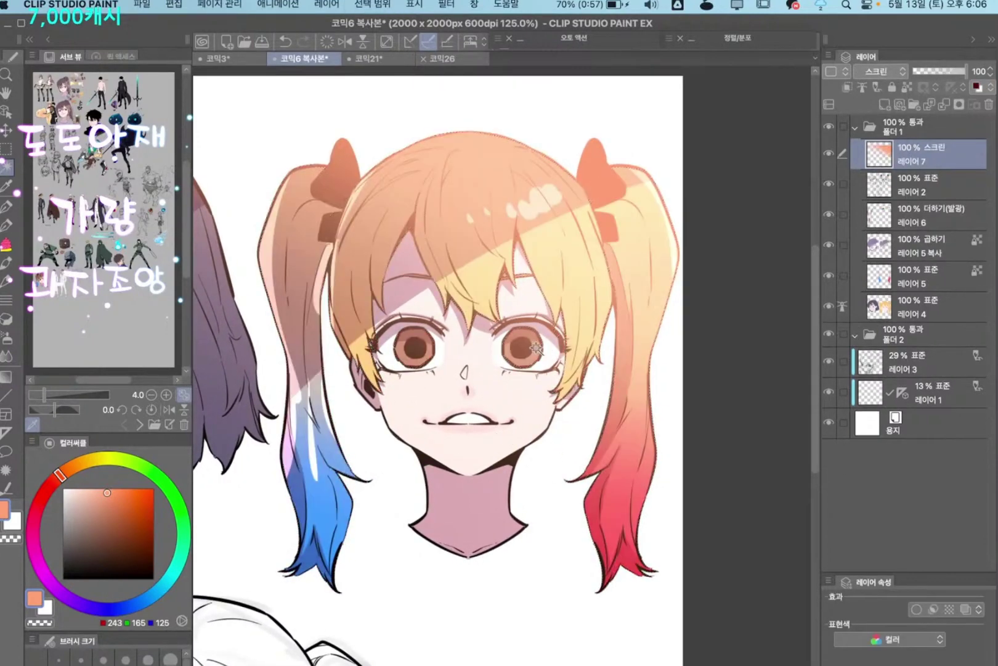
Create raster layer 레이어 8 above 레이어 7, fill the iris selection with orange (255, 161, 112), and deselect
key(ctrl+shift+n)
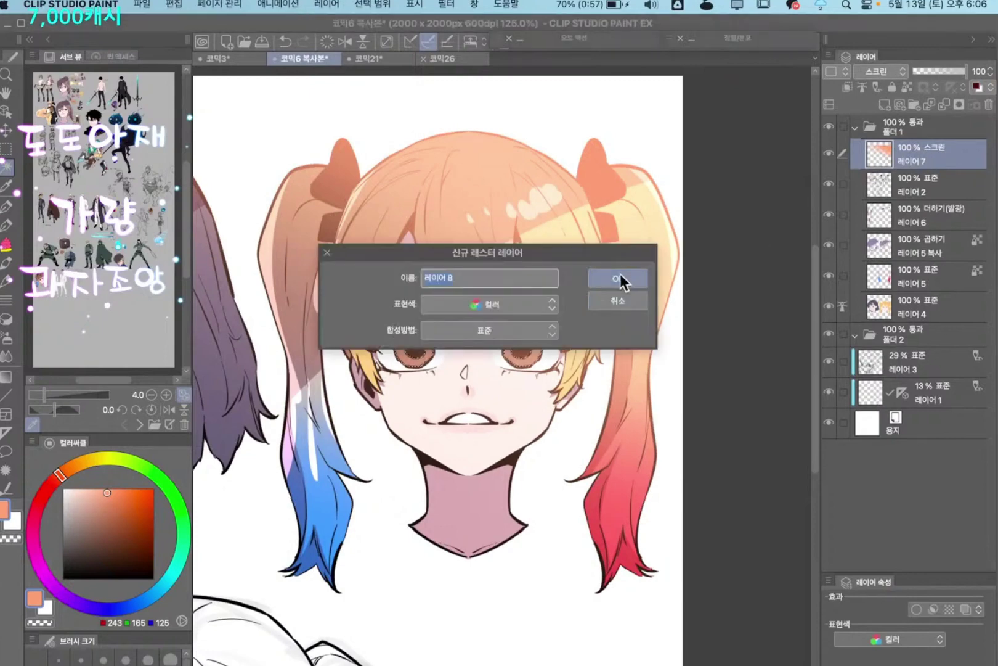
click(623, 279)
click(875, 72)
click(687, 165)
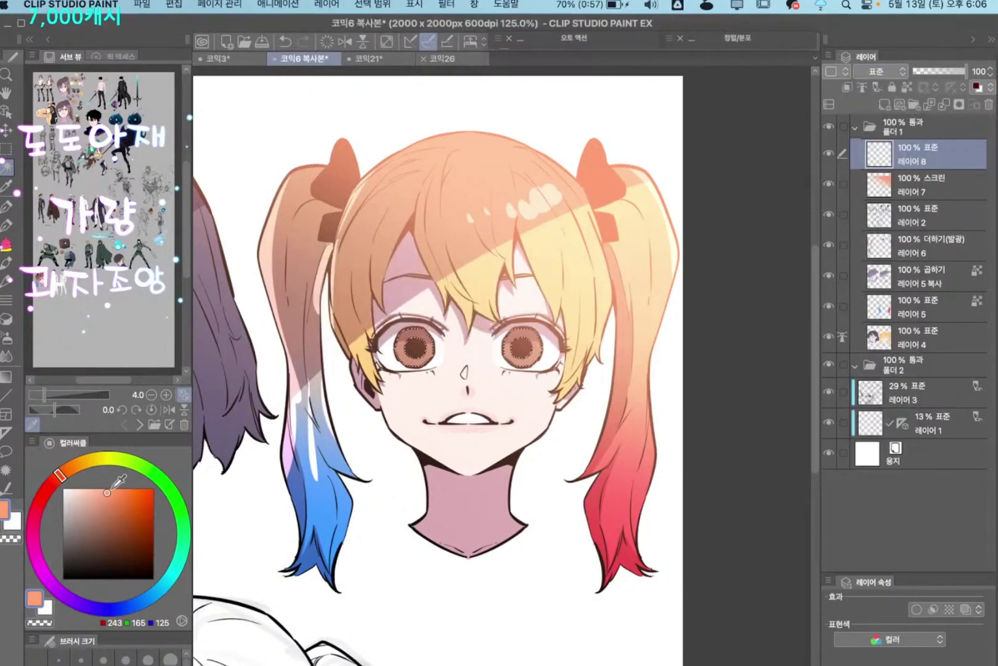
click(114, 488)
key(alt+Delete)
key(super+d)
Set 레이어 8 to blending mode 스크린 and duplicate it to strengthen the eye glow
click(889, 72)
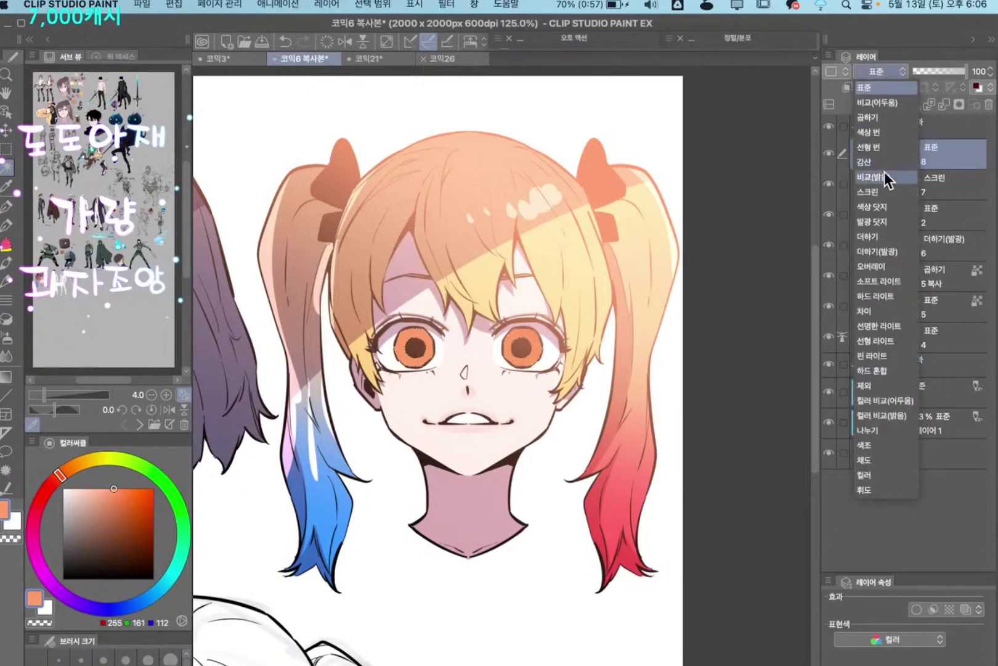
click(885, 178)
key(super+j)
Apply a Gaussian blur (가우시안 흐리기) of about 36 to the lower eye glow layer, 레이어 8
click(928, 183)
key(super+g)
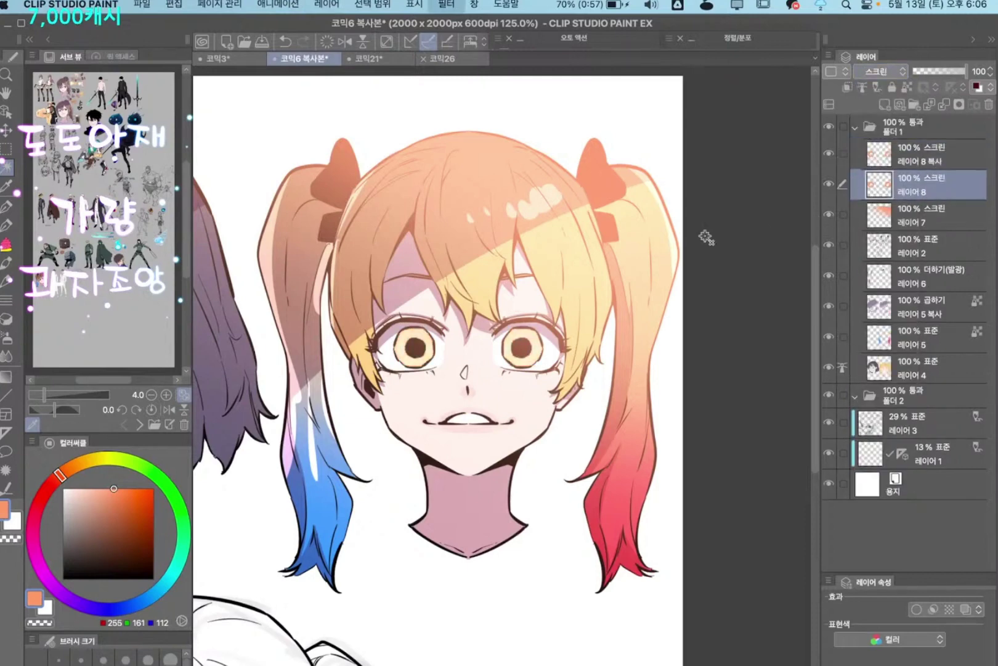
drag(749, 453, 468, 132)
drag(368, 178, 355, 178)
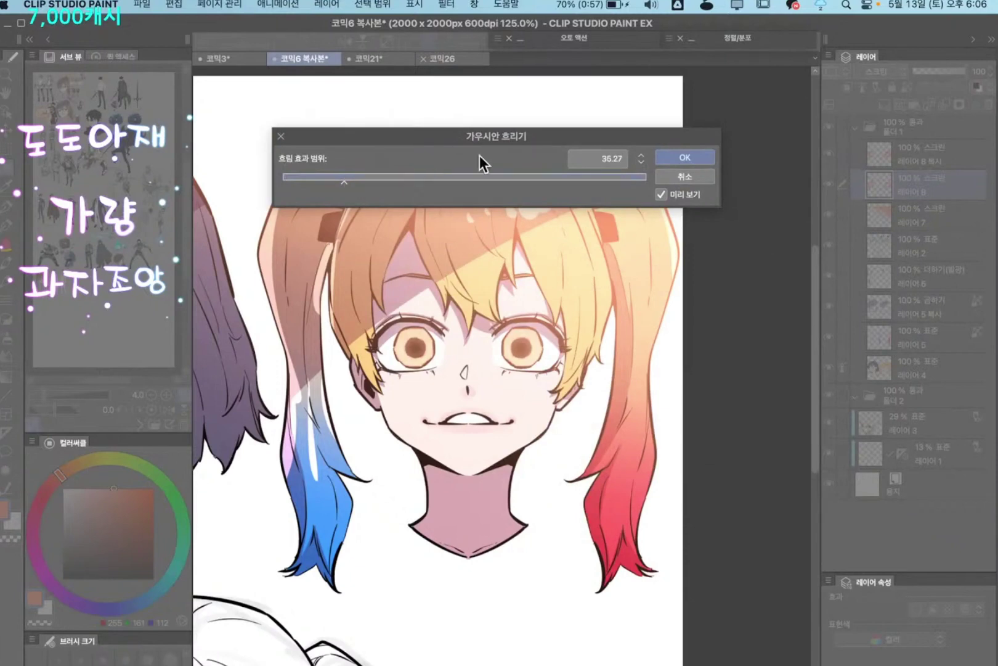
click(684, 158)
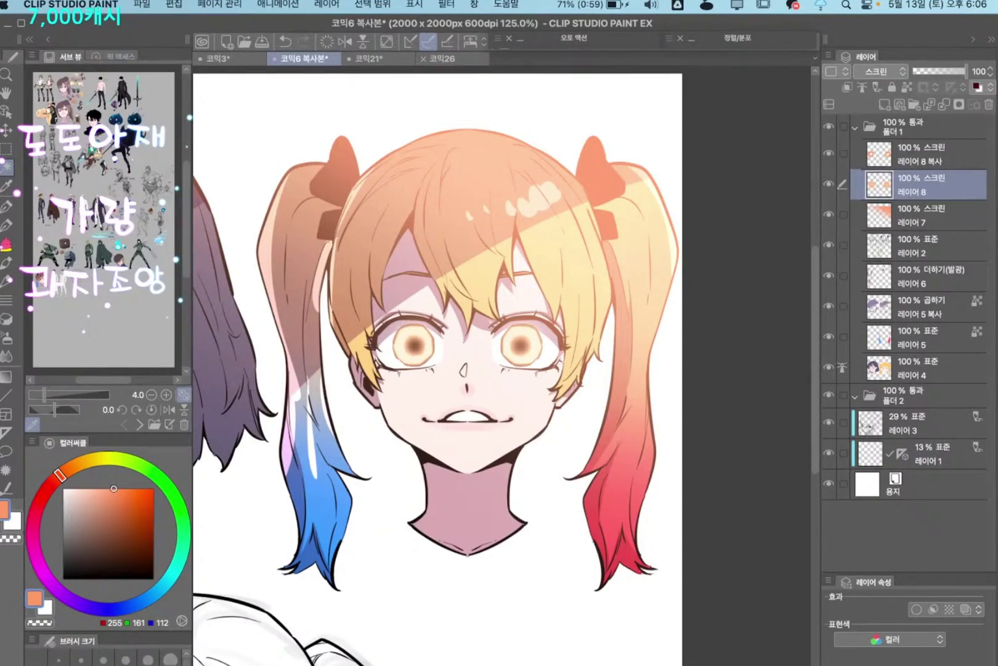
Delete the screen effect layers 레이어 8 복사, 레이어 8 and 레이어 7
click(913, 160)
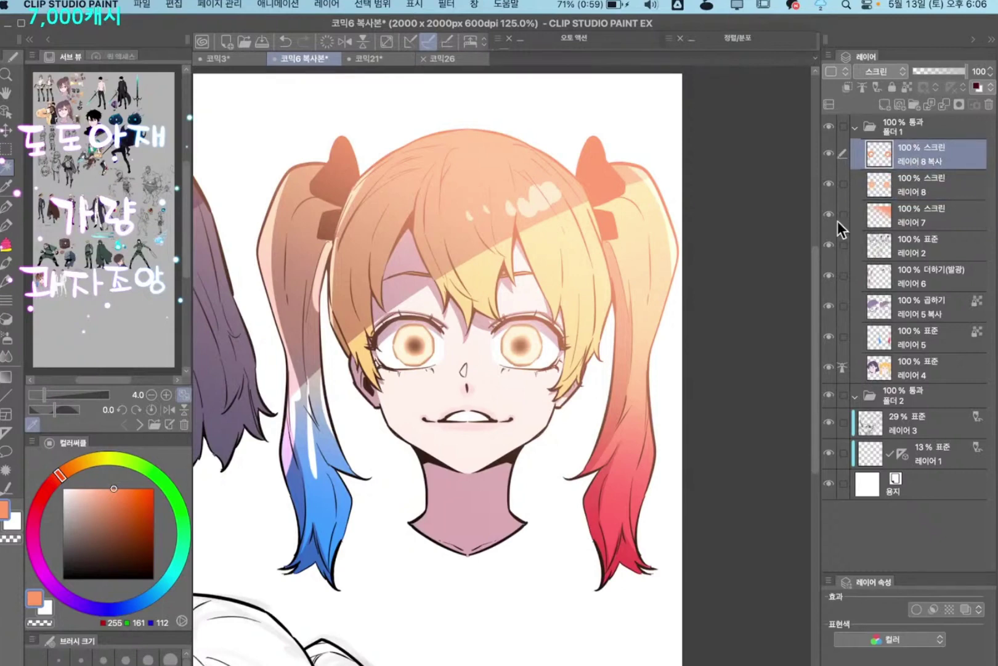
key(Delete)
key(Delete)
key(Delete)
Paint a round pale pink (226, 188, 177) swatch with the pen 떽꾸 펜터치 5 in the blank area below the pigtailed head
mouse_move(517, 584)
mouse_down()
mouse_move(543, 356)
mouse_move(562, 319)
mouse_up()
key(p)
click(91, 498)
click(53, 481)
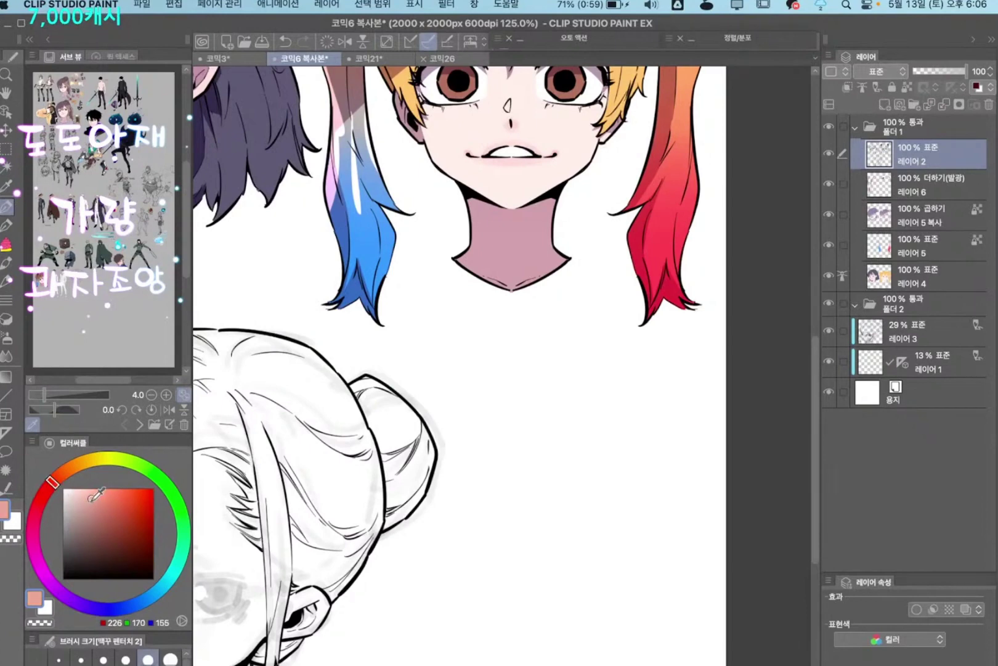
drag(94, 497, 85, 497)
key(F2)
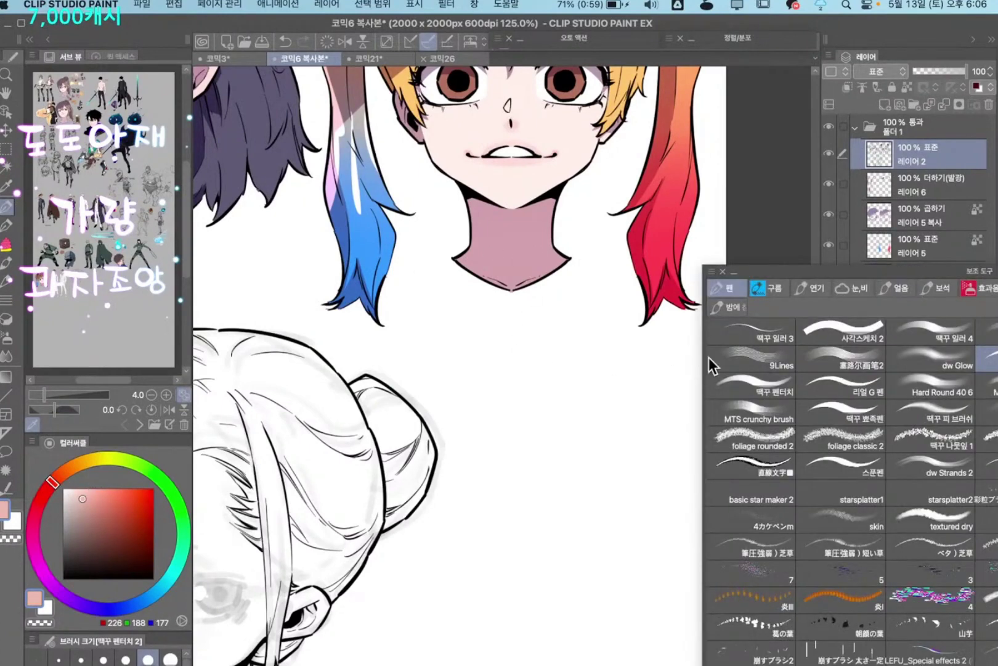
click(986, 333)
mouse_move(509, 396)
mouse_down()
mouse_move(524, 404)
mouse_move(511, 399)
mouse_up()
drag(498, 489, 500, 423)
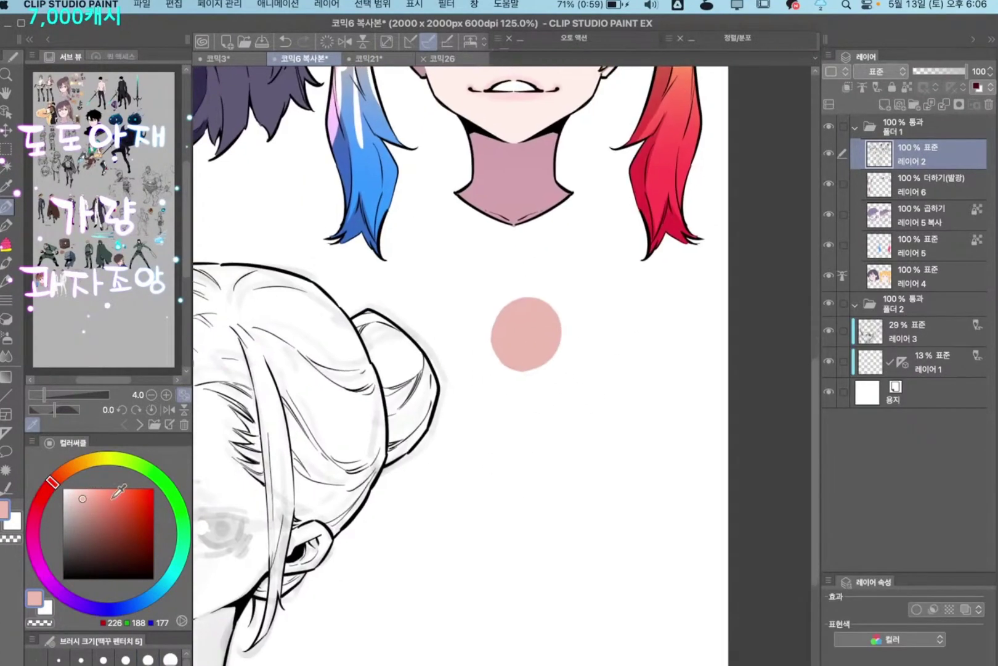
Paint a reddish-brown (170, 124, 112) swatch and a mauve (170, 112, 124) swatch below the pink one, with small arcs beside it
mouse_move(118, 490)
mouse_down()
mouse_move(91, 509)
mouse_move(94, 518)
mouse_up()
click(567, 368)
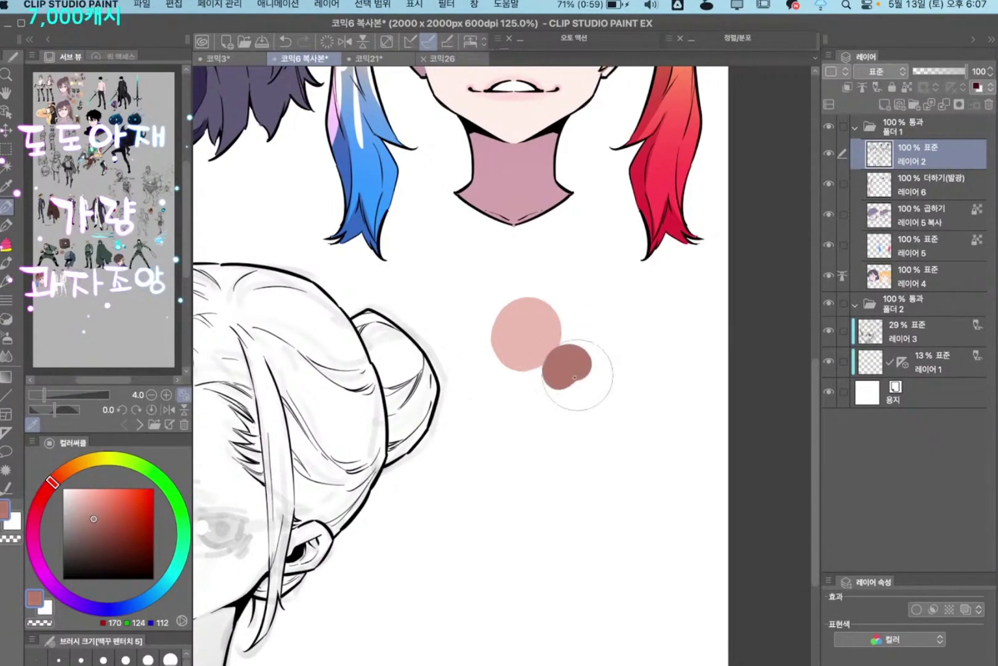
drag(575, 377, 582, 369)
drag(53, 487, 41, 507)
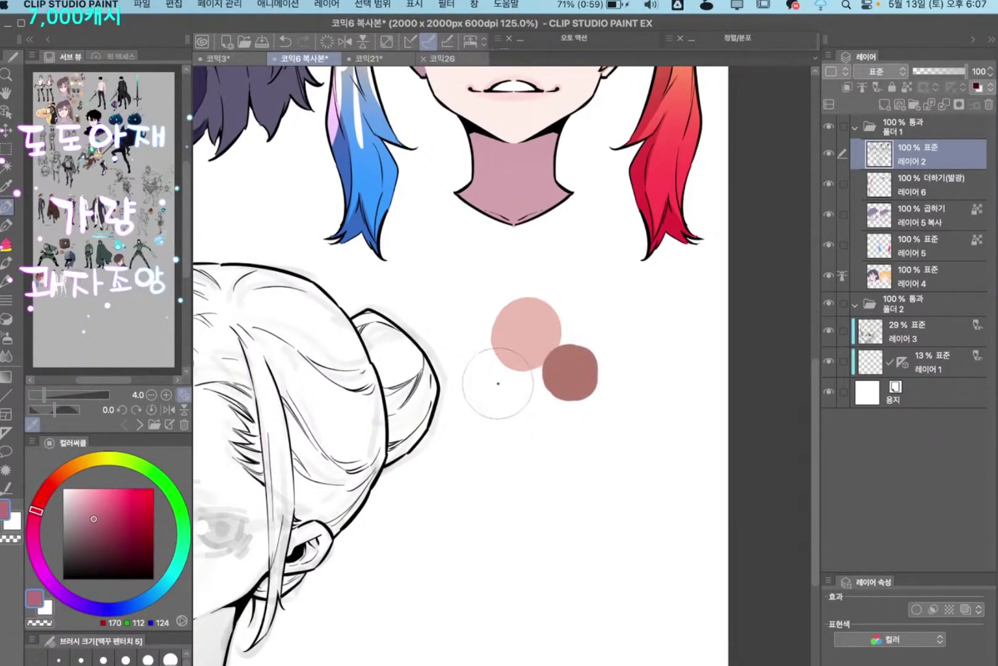
mouse_move(486, 377)
mouse_down()
mouse_move(486, 373)
mouse_move(490, 311)
mouse_up()
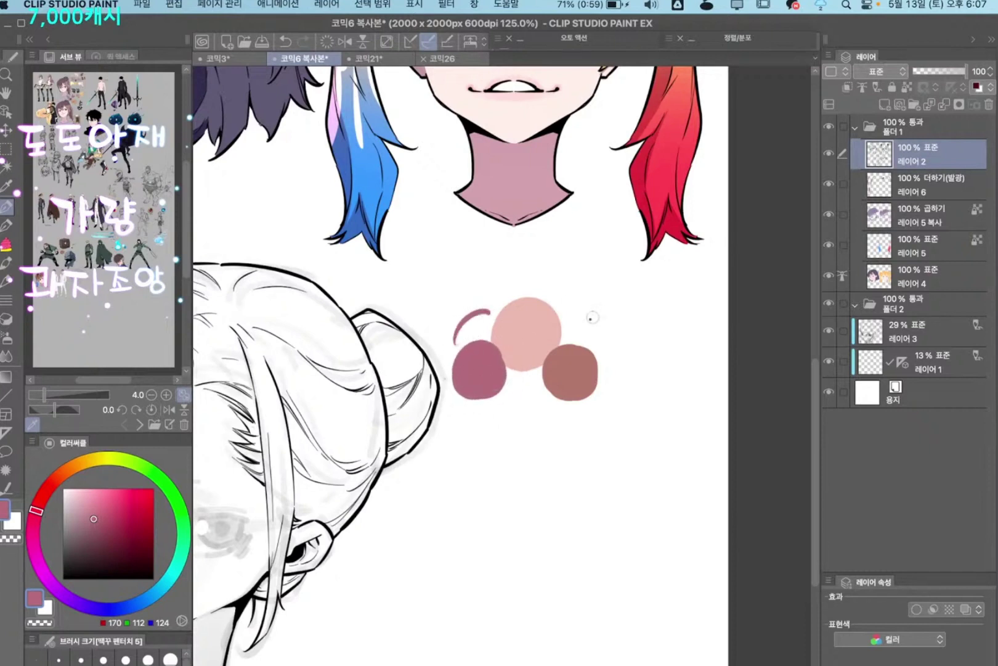
Paint a yellow (255, 234, 137) swatch below the pink group, with an olive (180, 160, 64) shadow swatch and arc at its right
drag(152, 463, 95, 459)
click(105, 488)
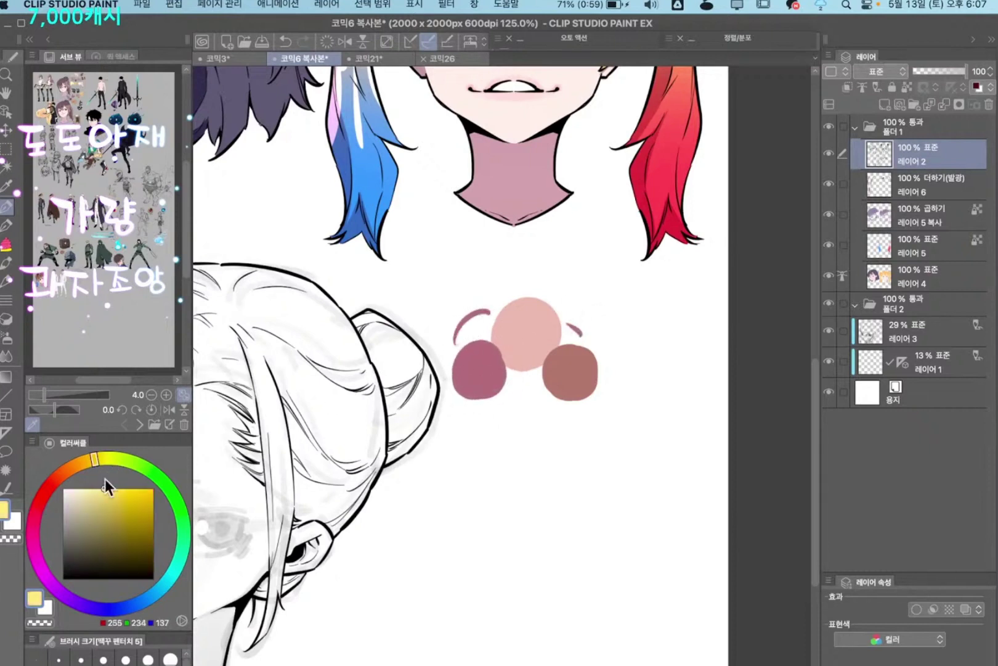
mouse_move(563, 448)
mouse_down()
mouse_move(541, 367)
mouse_move(497, 380)
mouse_move(504, 387)
mouse_up()
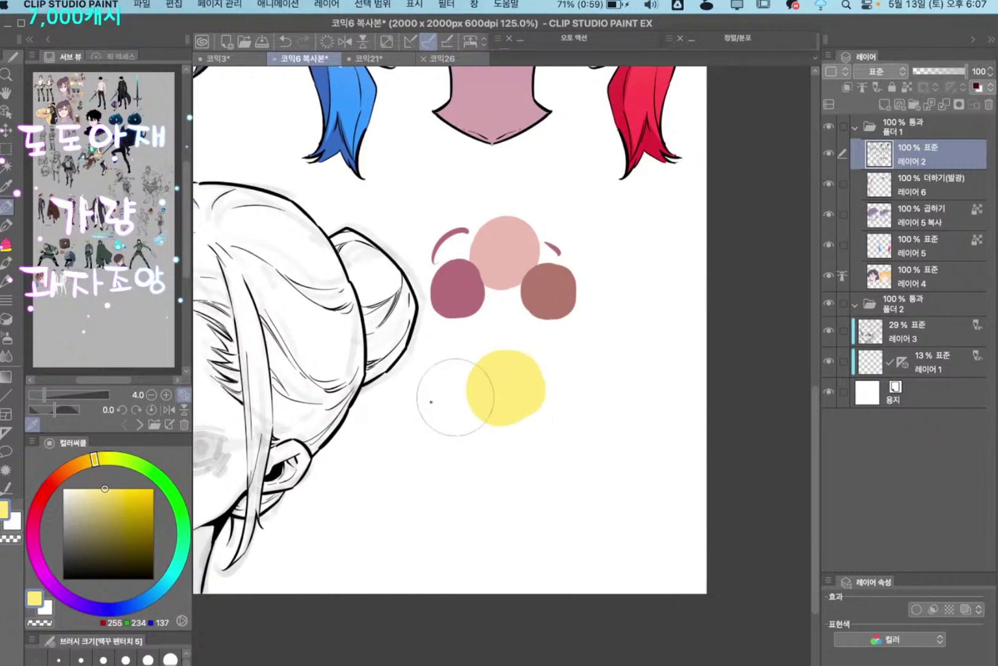
drag(123, 493, 121, 515)
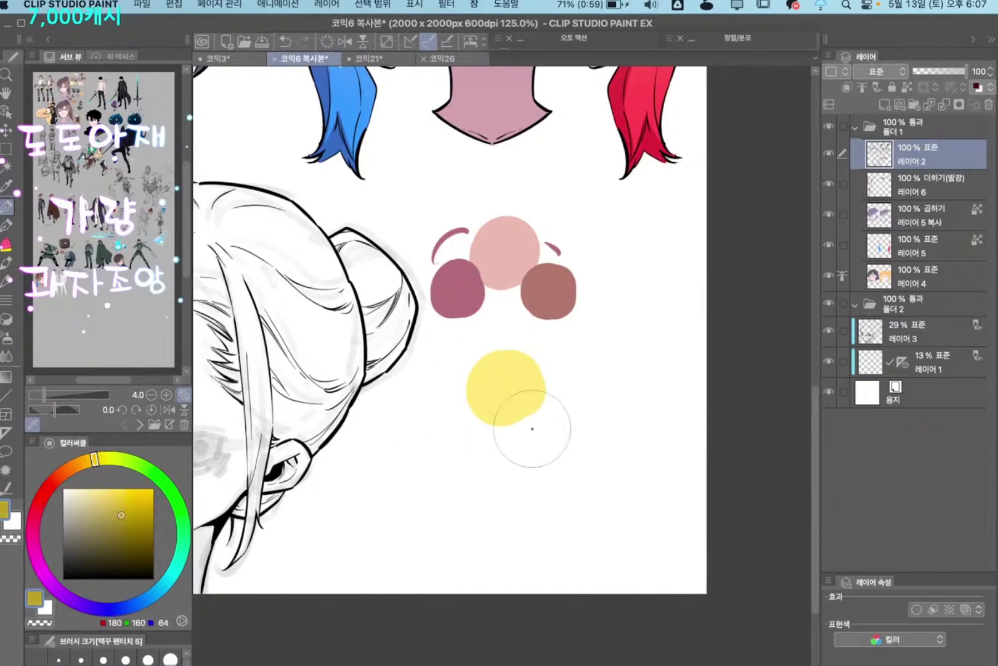
mouse_move(532, 420)
mouse_down()
mouse_move(575, 439)
mouse_move(582, 432)
mouse_up()
drag(540, 360, 572, 370)
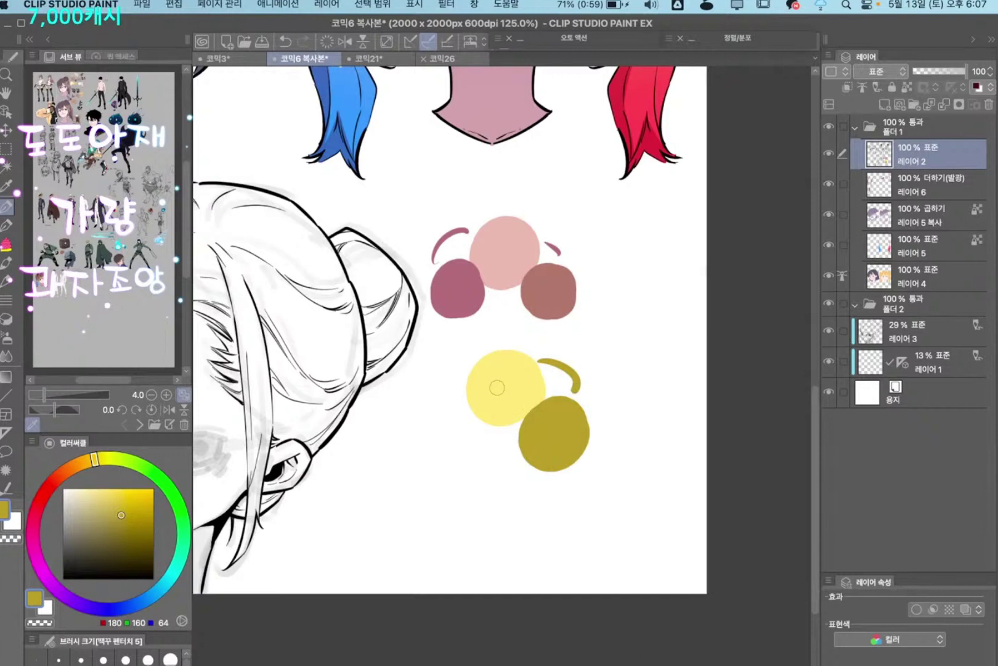
drag(93, 459, 56, 478)
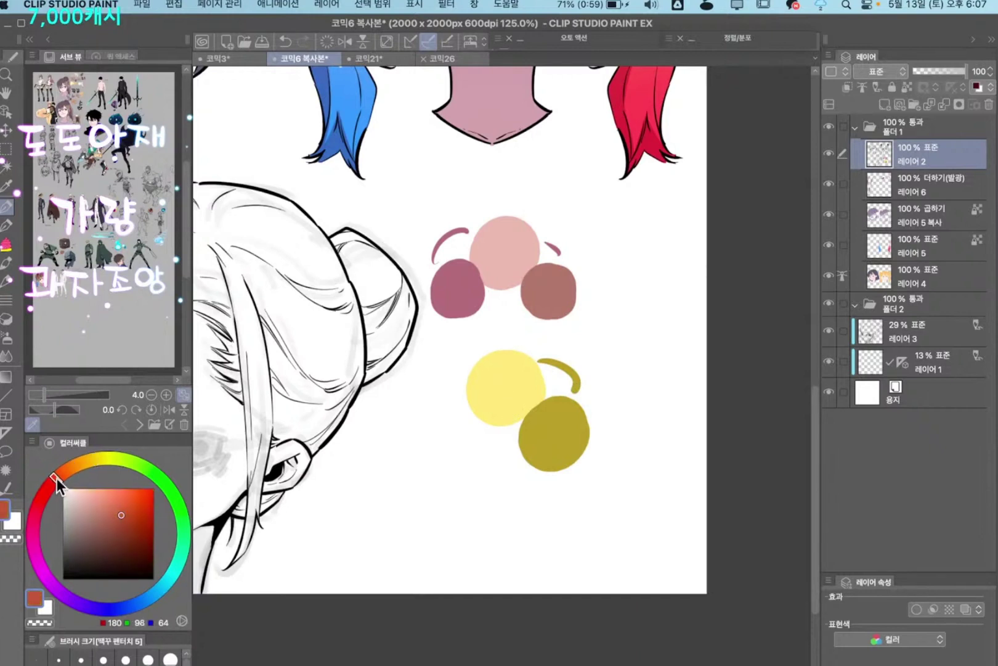
mouse_move(453, 417)
mouse_down()
mouse_move(442, 420)
mouse_move(456, 425)
mouse_move(459, 406)
mouse_up()
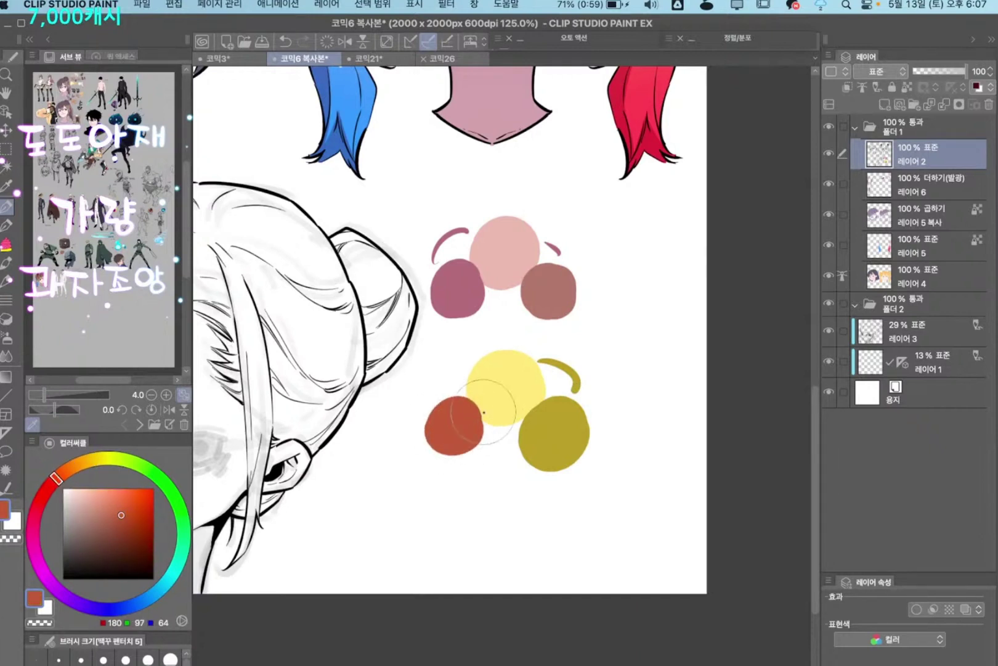
key(super+z)
Paint an orange-brown (195, 135, 95) shadow swatch and a small arc at the left of the yellow swatch
alt+click(516, 377)
drag(89, 472, 63, 473)
click(111, 506)
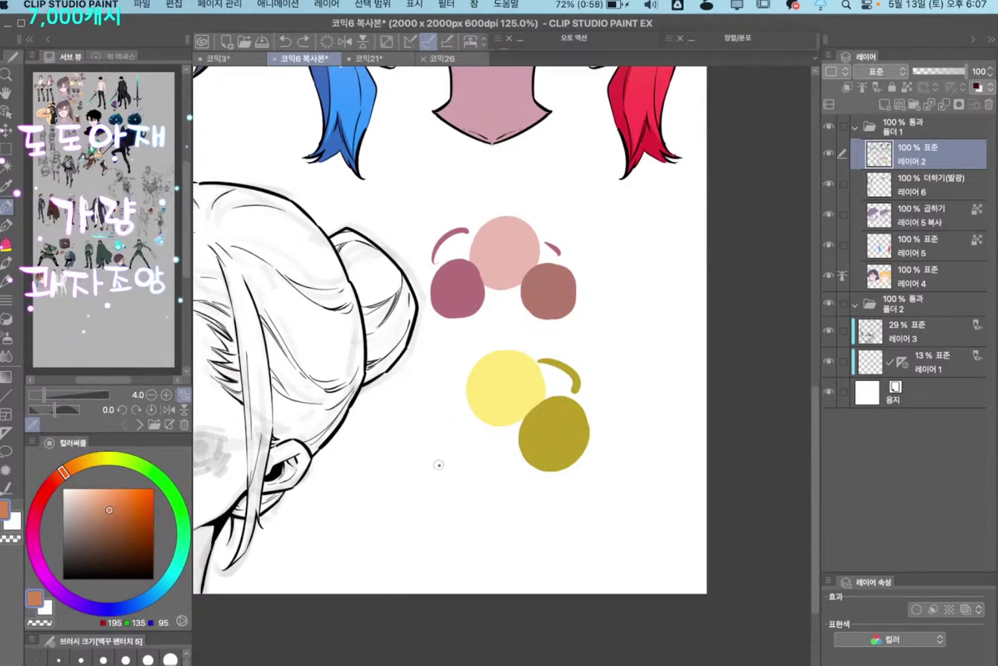
drag(446, 461, 465, 371)
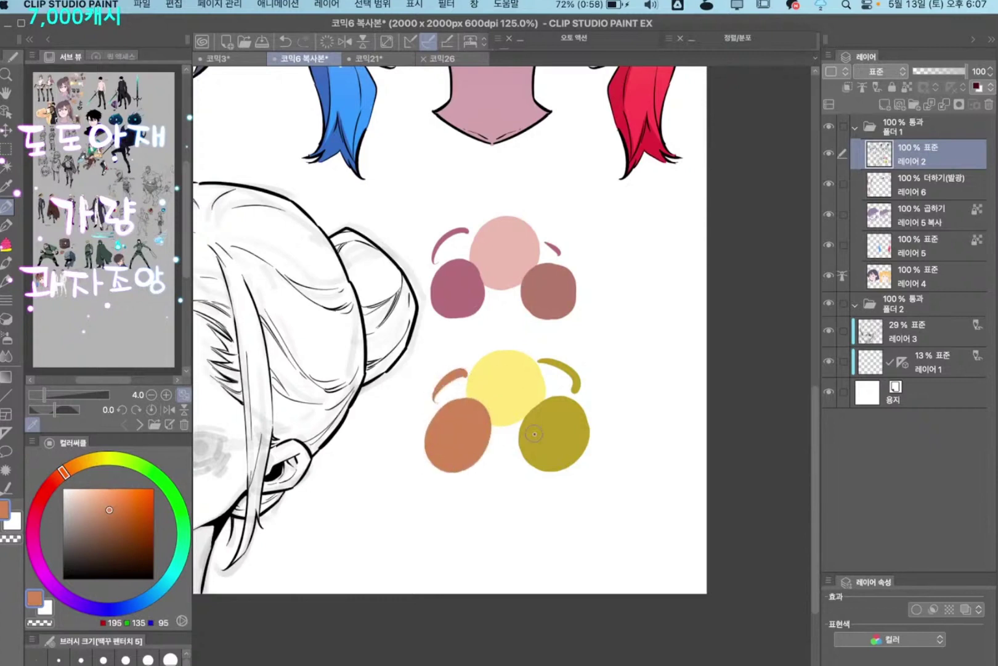
Paint a teal (95, 177, 195) ring at the upper right of the pink swatch group and cross it with a vertical line
drag(175, 560, 165, 582)
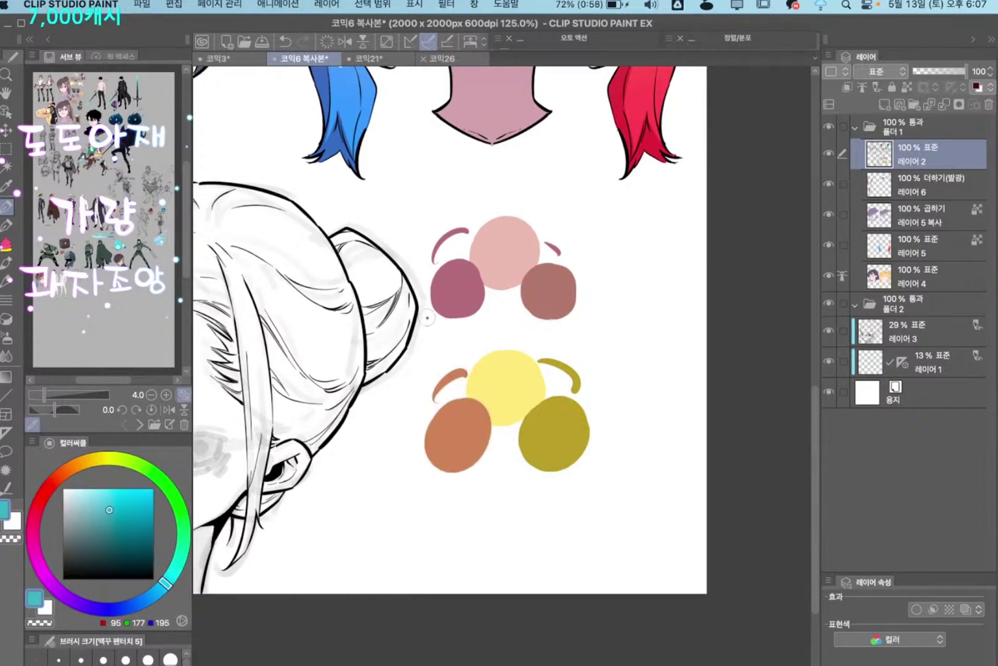
drag(427, 317, 432, 347)
mouse_move(638, 207)
mouse_down()
mouse_move(616, 211)
mouse_move(595, 259)
mouse_move(613, 217)
mouse_up()
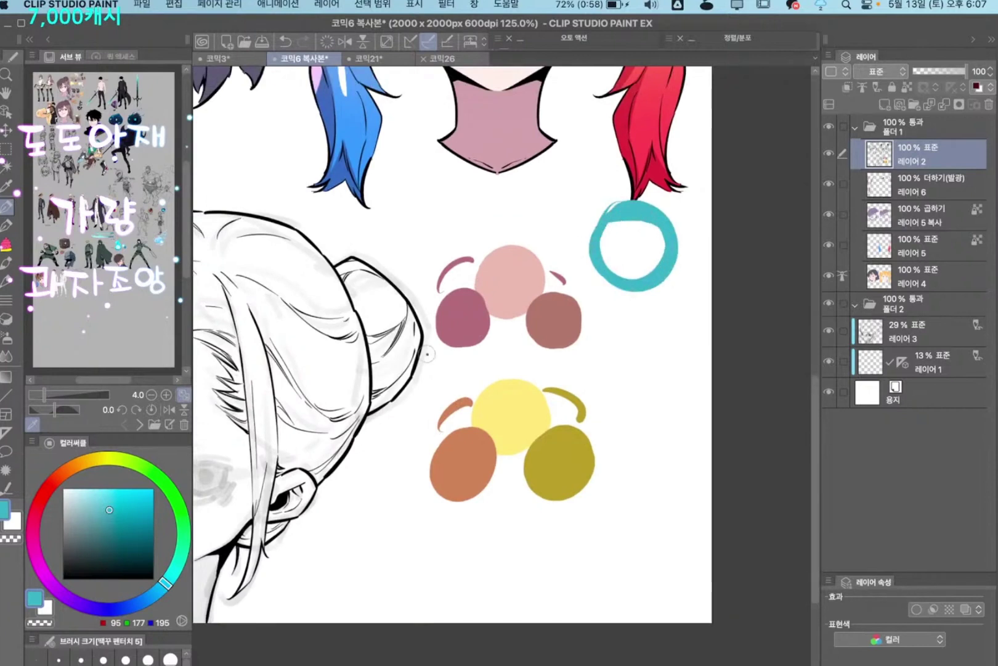
drag(631, 175, 637, 342)
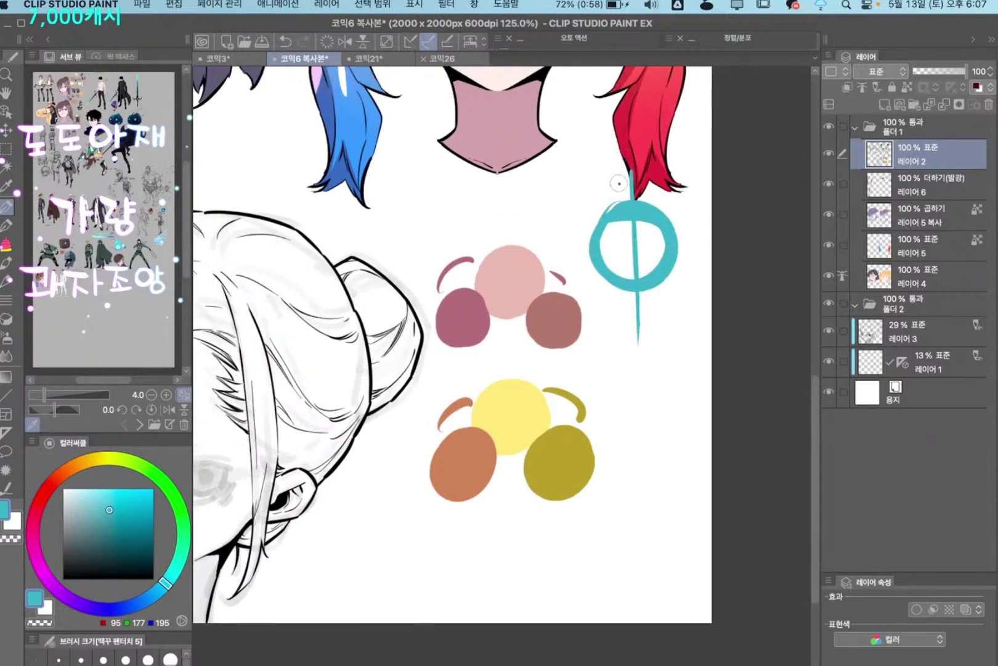
Draw curved downward arrows along both sides of the teal ring and enclose the diagram in a thin outer circle
mouse_move(619, 183)
mouse_down()
mouse_move(595, 193)
mouse_move(576, 270)
mouse_move(589, 303)
mouse_up()
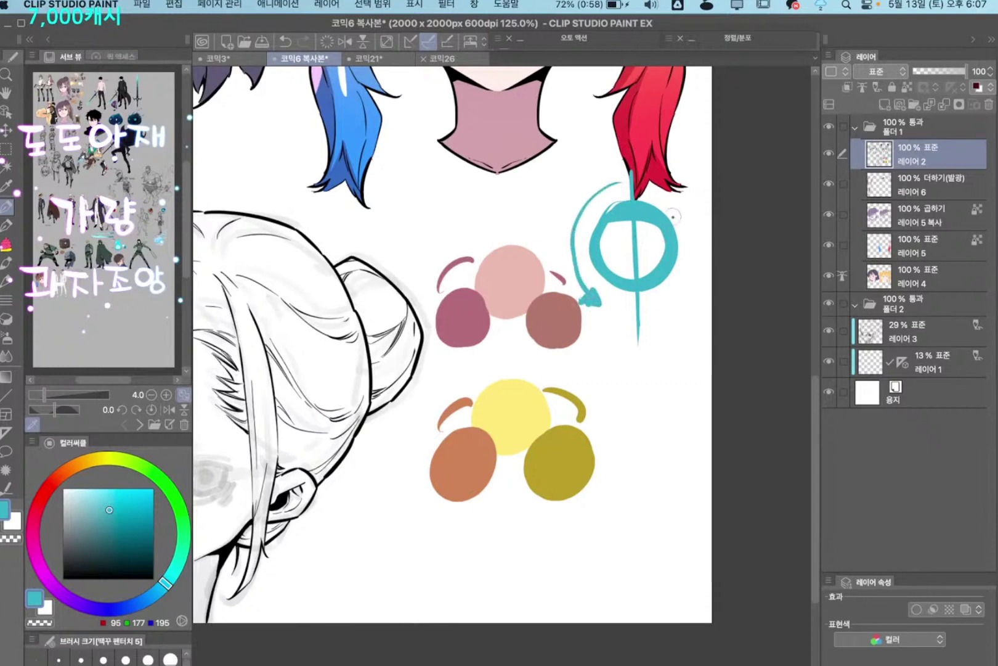
mouse_move(677, 194)
mouse_down()
mouse_move(697, 275)
mouse_move(671, 314)
mouse_up()
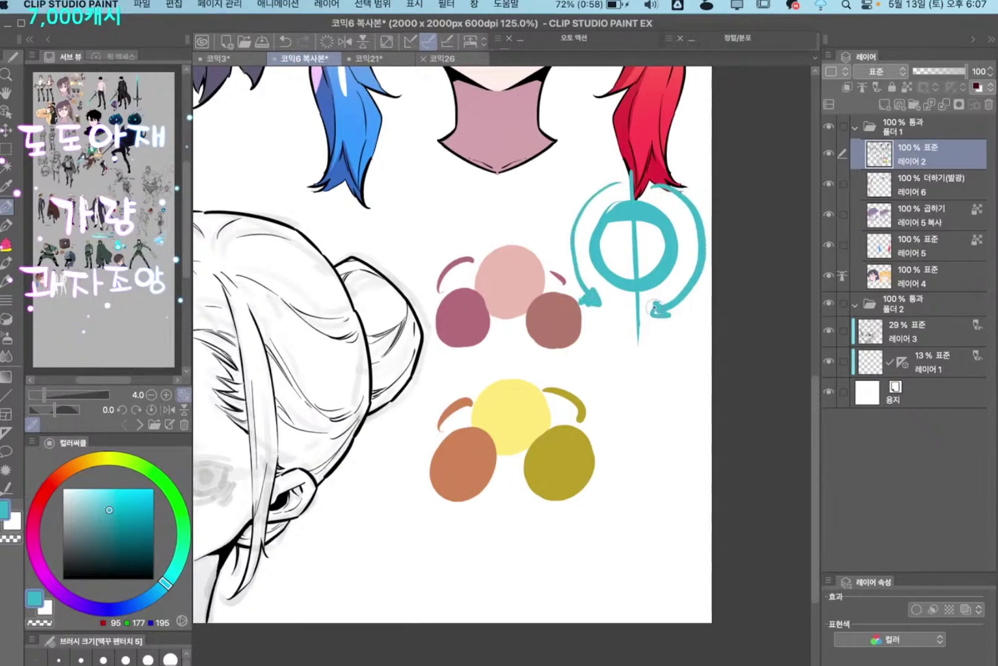
mouse_move(561, 188)
mouse_down()
mouse_move(659, 328)
mouse_move(579, 180)
mouse_move(639, 318)
mouse_up()
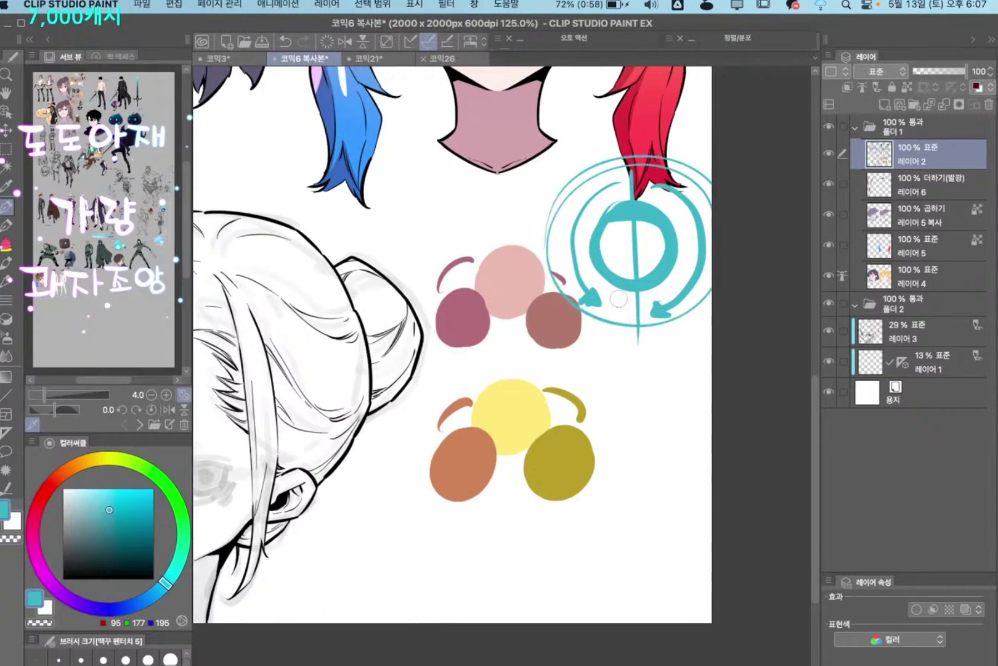
drag(553, 446, 568, 426)
drag(505, 358, 512, 360)
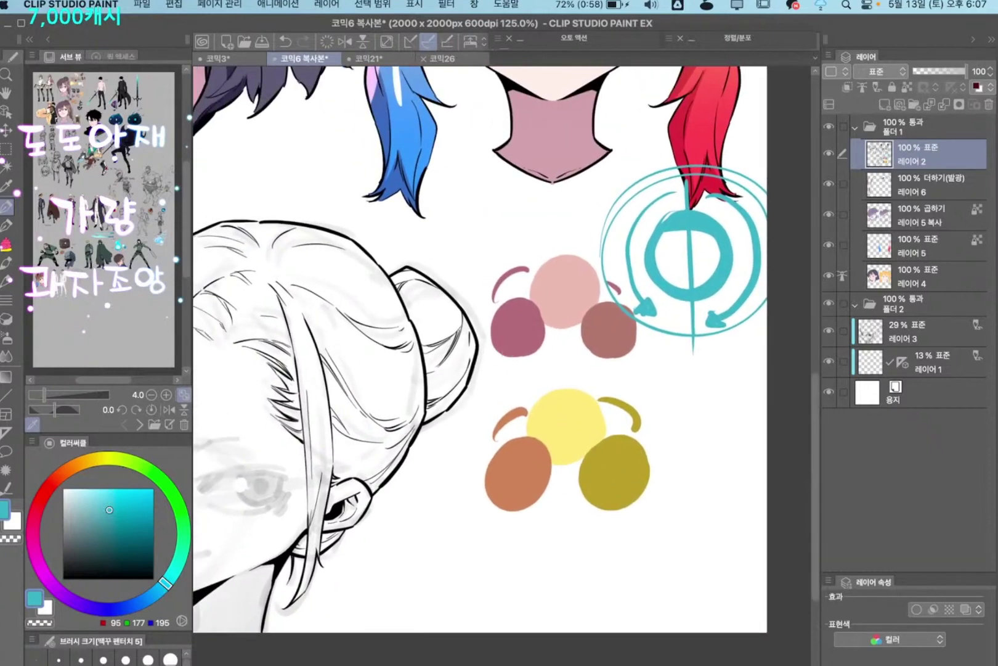
Cover the yellow swatch group with white, including its leftover sliver, and clear the selection
scroll(584, 416, down, 5)
scroll(584, 416, right, 3)
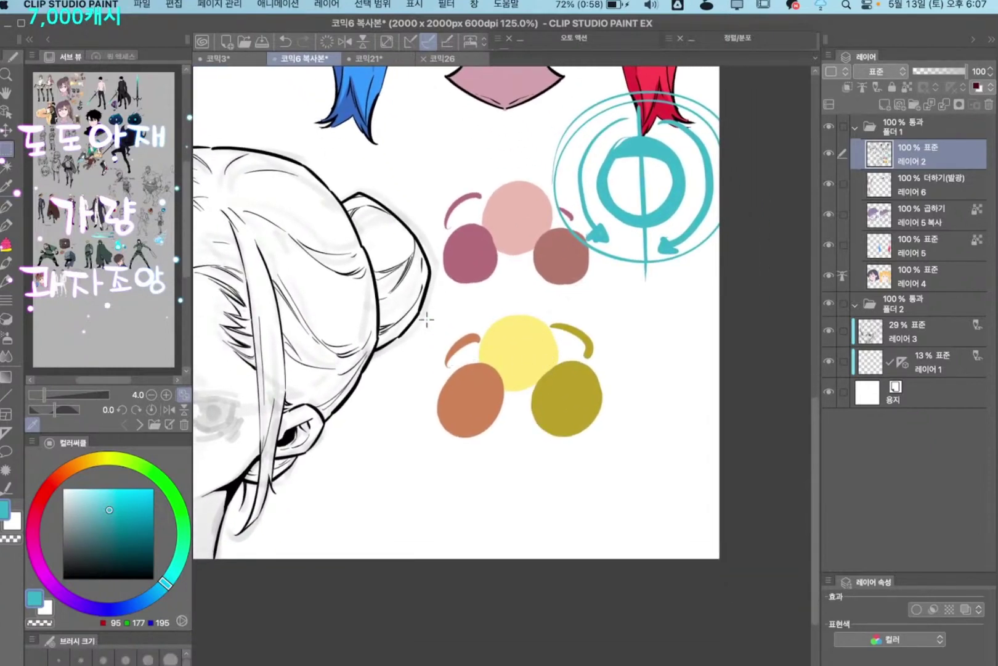
drag(437, 316, 637, 524)
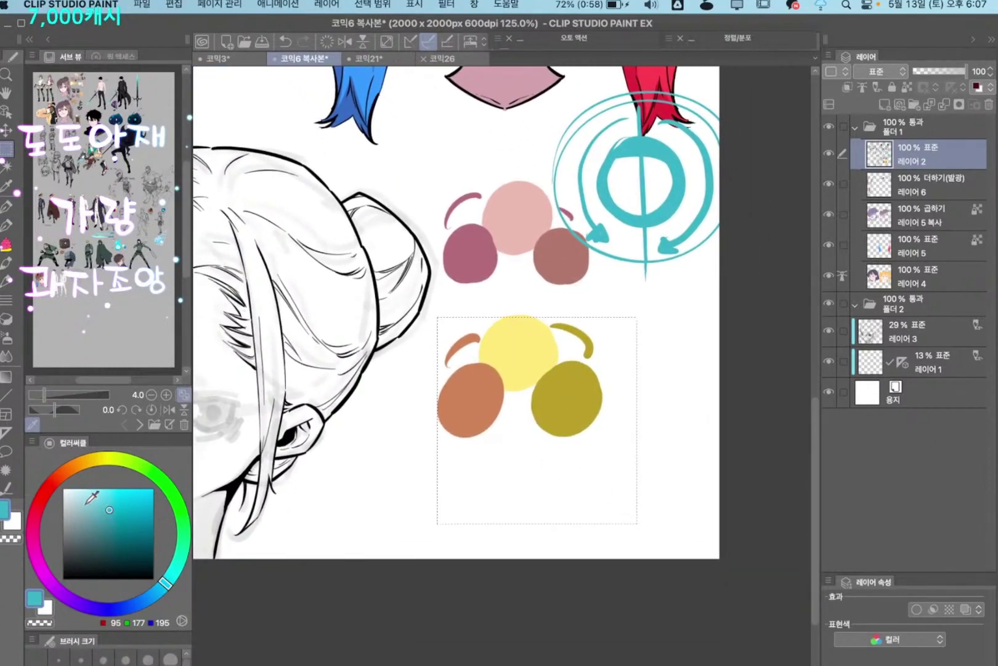
click(64, 489)
key(alt+BackSpace)
drag(625, 402, 614, 381)
key(super+d)
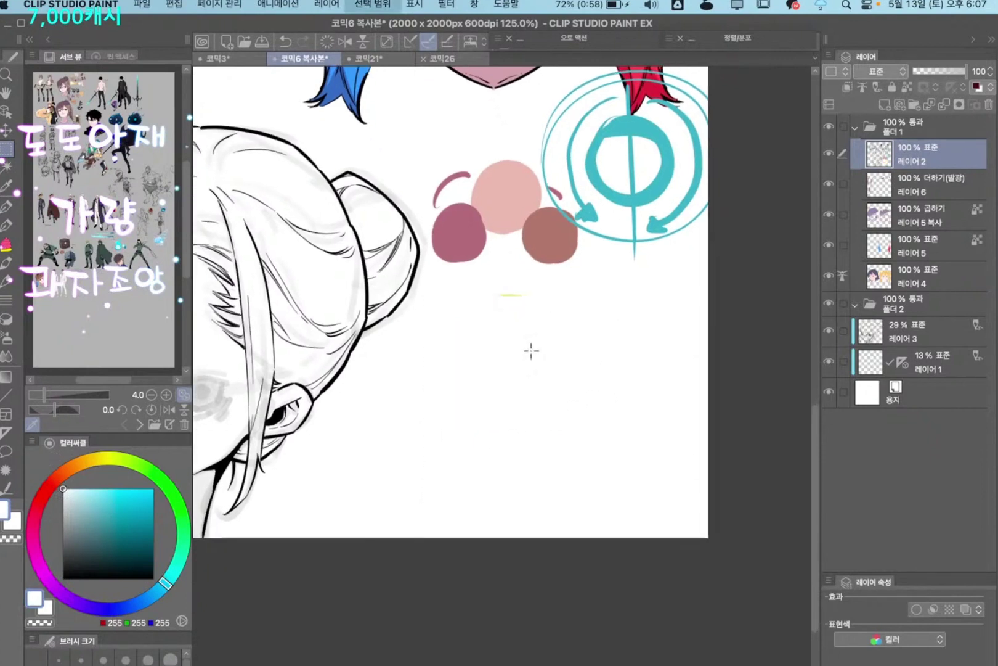
drag(354, 262, 537, 467)
key(super+d)
Fill a tall rectangular selection below the pink swatch group with a vertical gradient of blue (0, 98, 255) fading out downward
drag(428, 285, 553, 496)
click(153, 489)
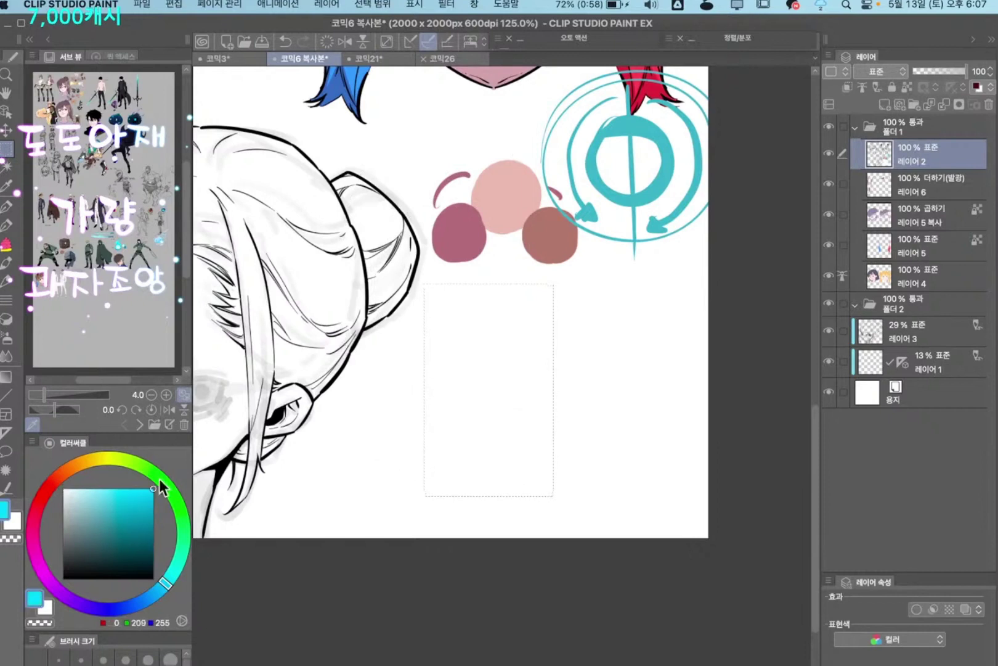
click(138, 600)
key(g)
drag(479, 288, 479, 493)
key(super+z)
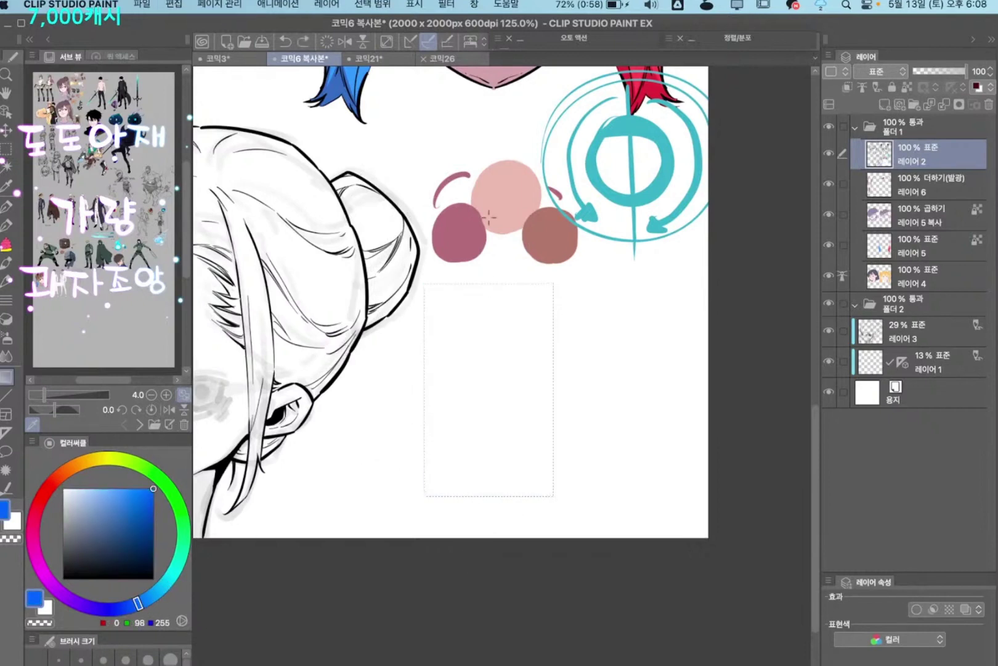
drag(490, 219, 498, 550)
key(super+z)
drag(491, 221, 486, 527)
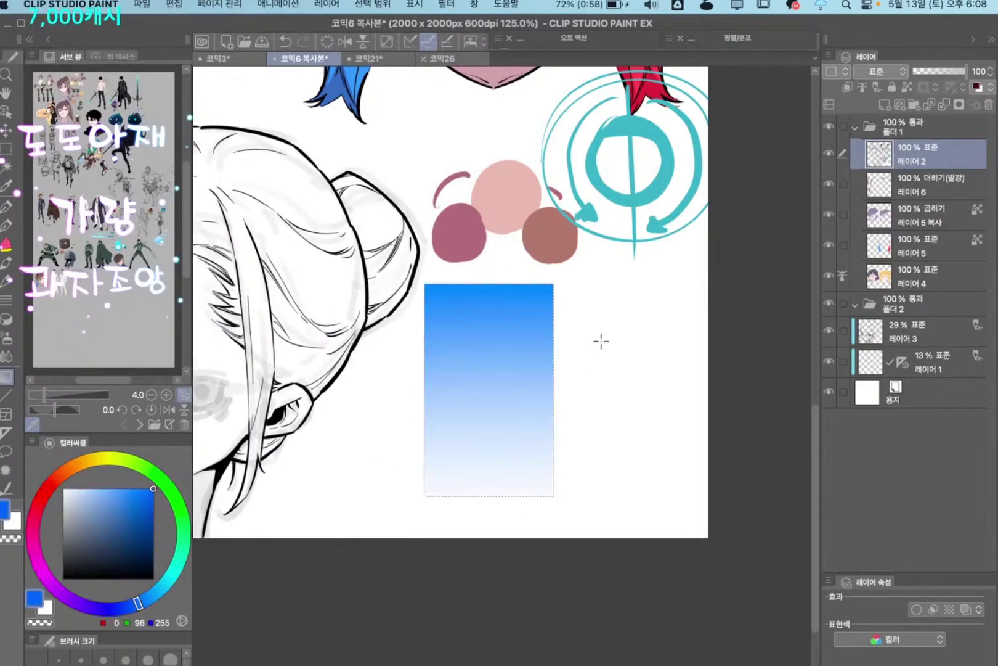
Select a second tall rectangle beside the blue gradient and fill it with pale cyan (173, 240, 255)
key(m)
drag(577, 286, 686, 504)
click(165, 583)
click(93, 488)
key(alt+BackSpace)
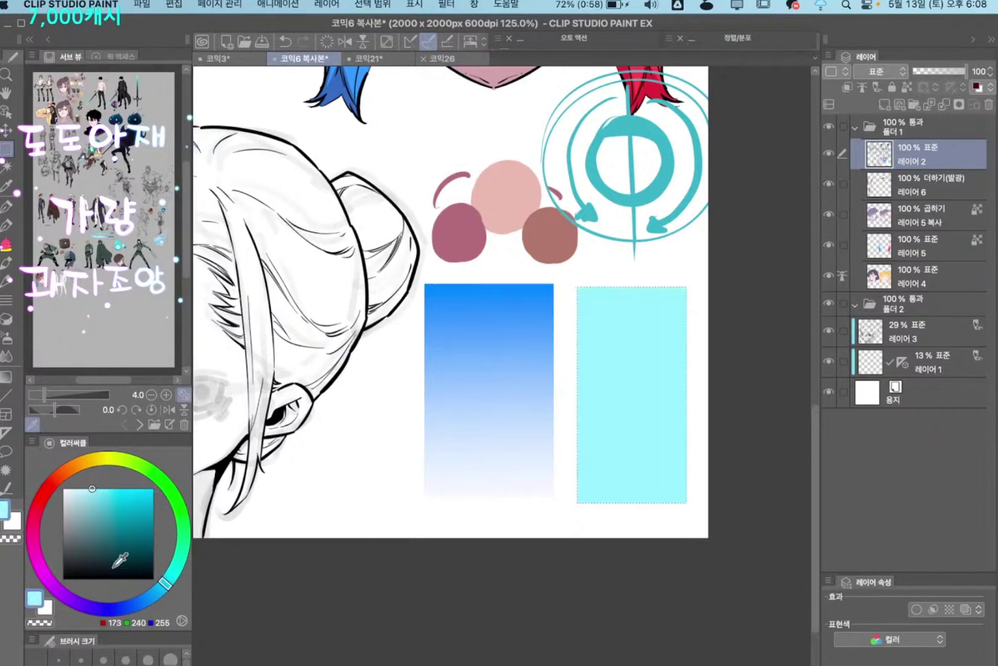
Apply a vertical gradient of violet-blue (55, 91, 255) fading downward over the pale cyan rectangle
click(108, 609)
click(133, 488)
click(122, 608)
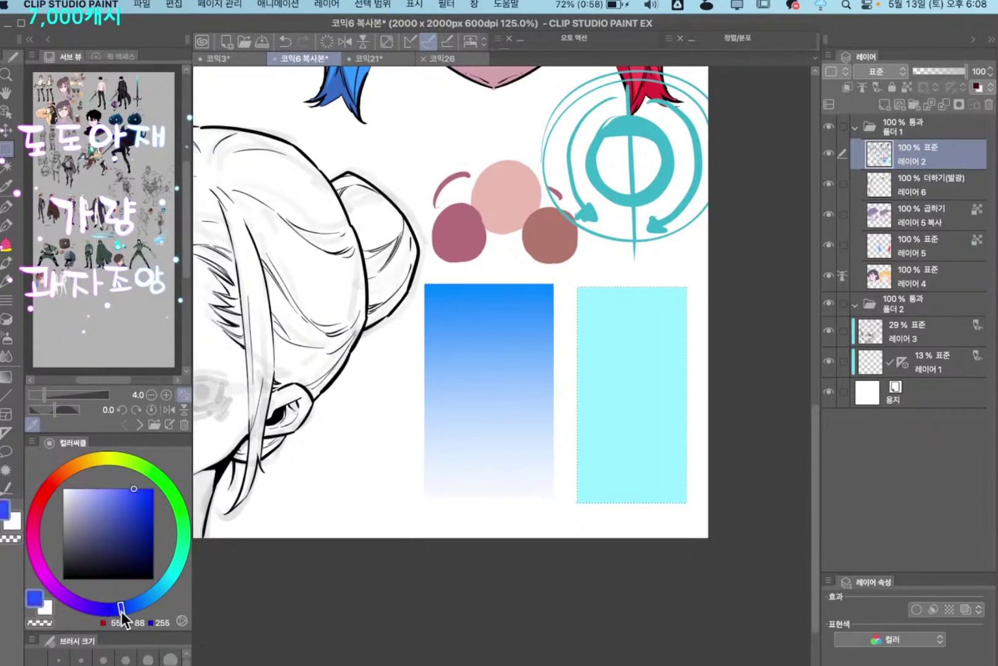
key(g)
drag(623, 283, 617, 471)
key(super+z)
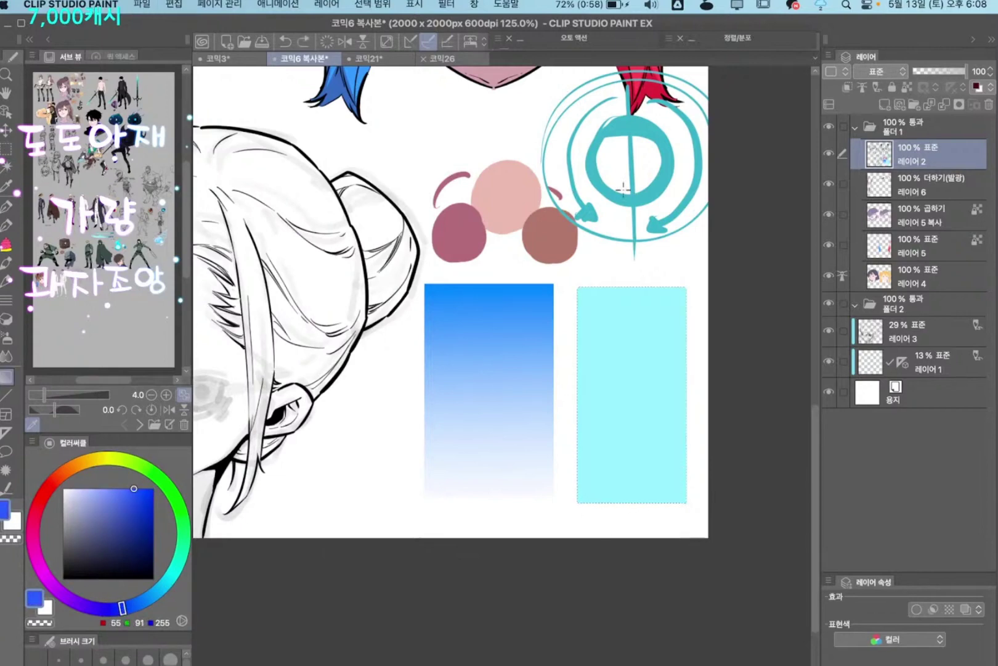
drag(623, 190, 616, 468)
Add a new layer above the gradients and set up white painting with the brush 떽꾸 일러 4
drag(570, 551, 557, 525)
scroll(588, 417, up, 1)
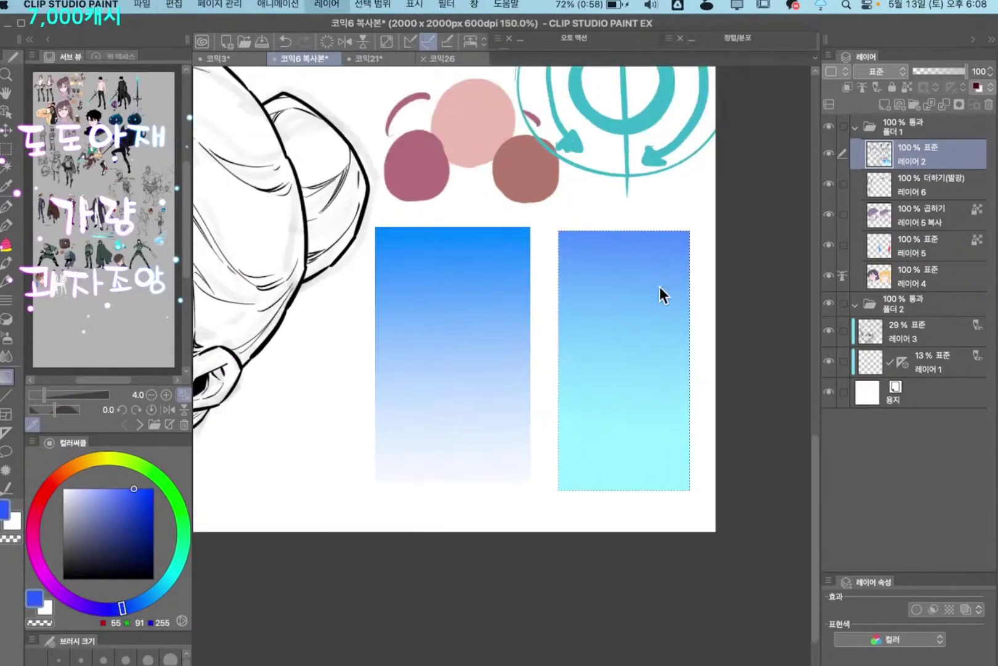
key(super+shift+n)
click(610, 277)
key(p)
click(64, 489)
key(F2)
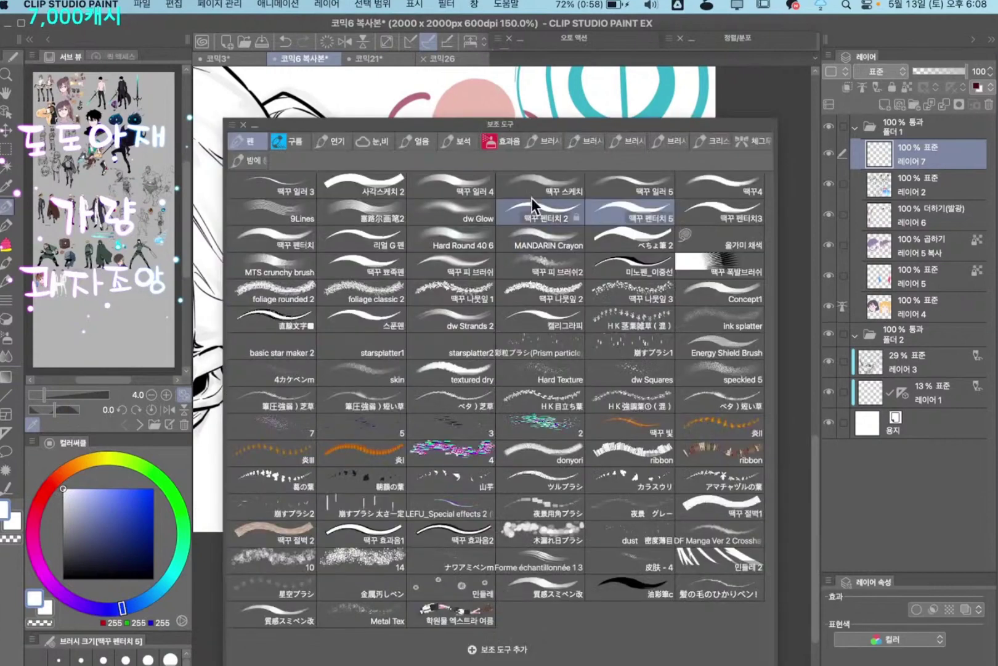
click(455, 191)
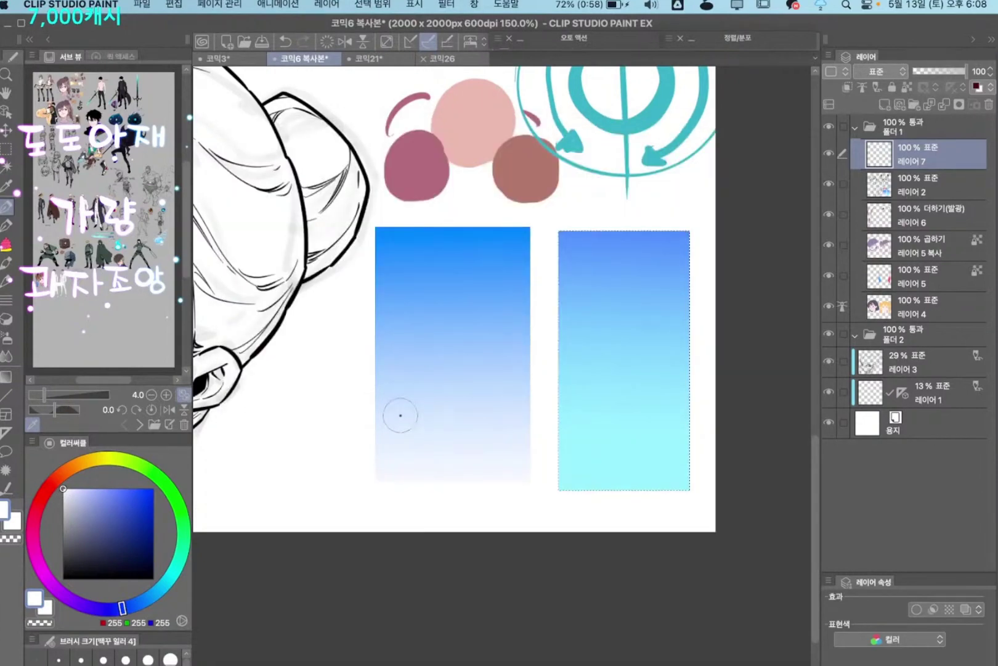
Paint soft white clouds over the lower halves of both blue sky rectangles
mouse_move(390, 427)
mouse_down()
mouse_move(391, 419)
mouse_move(450, 418)
mouse_move(385, 453)
mouse_move(475, 462)
mouse_move(508, 437)
mouse_move(503, 361)
mouse_move(512, 357)
mouse_up()
drag(395, 361, 406, 351)
mouse_move(564, 446)
mouse_down()
mouse_move(604, 465)
mouse_move(644, 450)
mouse_move(671, 491)
mouse_up()
mouse_move(610, 410)
mouse_down()
mouse_move(572, 400)
mouse_move(583, 398)
mouse_up()
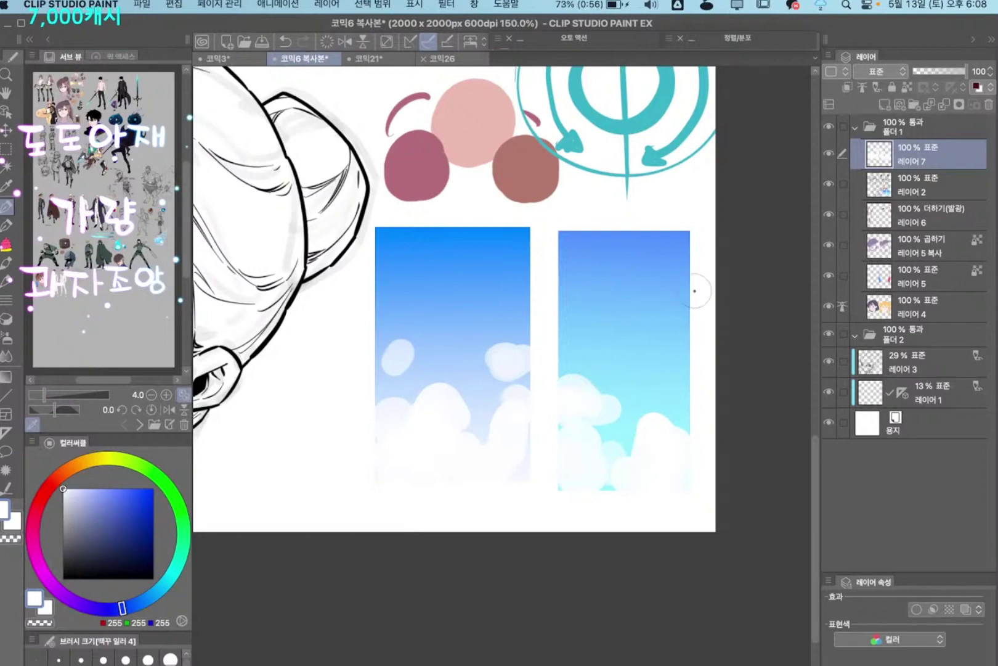
mouse_move(654, 379)
mouse_down()
mouse_move(648, 392)
mouse_move(684, 422)
mouse_up()
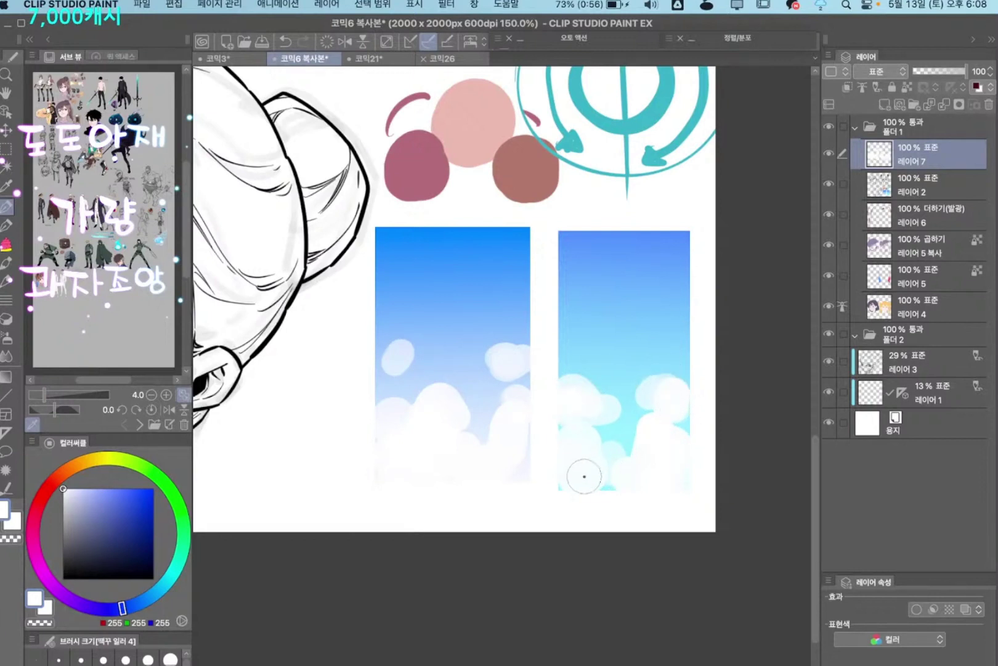
drag(585, 476, 552, 437)
Mark the plain blue sky with an X and the cyan sky with a circled check mark in white
scroll(607, 468, up, 2)
drag(586, 277, 624, 236)
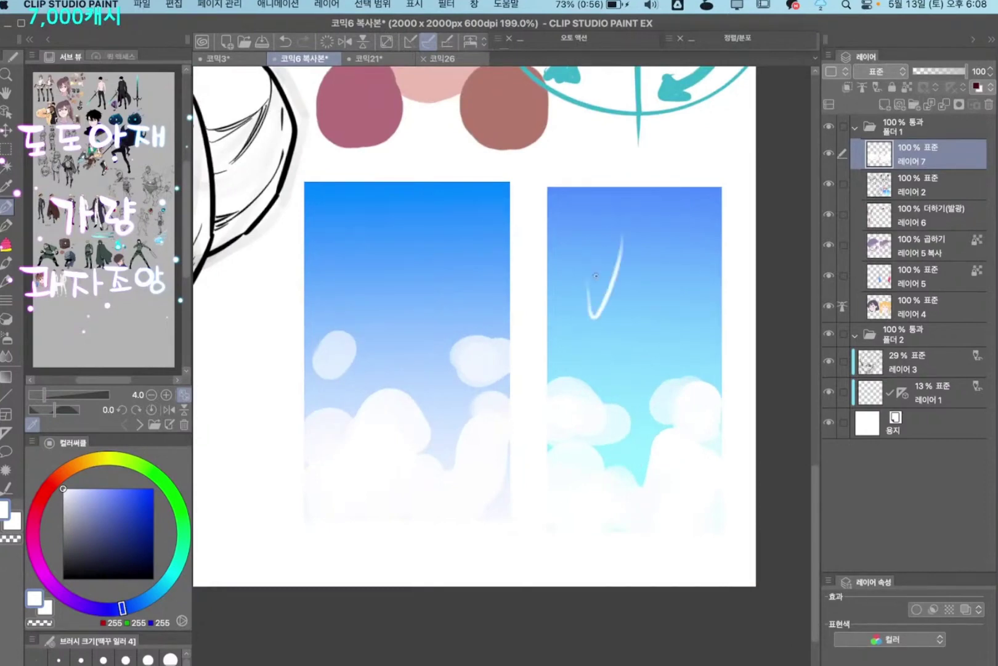
drag(410, 267, 382, 314)
drag(381, 289, 423, 316)
drag(641, 215, 672, 217)
drag(511, 378, 530, 507)
Select a narrow upright rectangle beside the plain blue sky and fill it with pale yellow (255, 229, 168)
scroll(521, 410, down, 2)
drag(521, 410, 559, 283)
key(m)
mouse_move(328, 303)
mouse_down()
mouse_move(386, 461)
mouse_move(404, 473)
mouse_up()
click(87, 464)
click(94, 489)
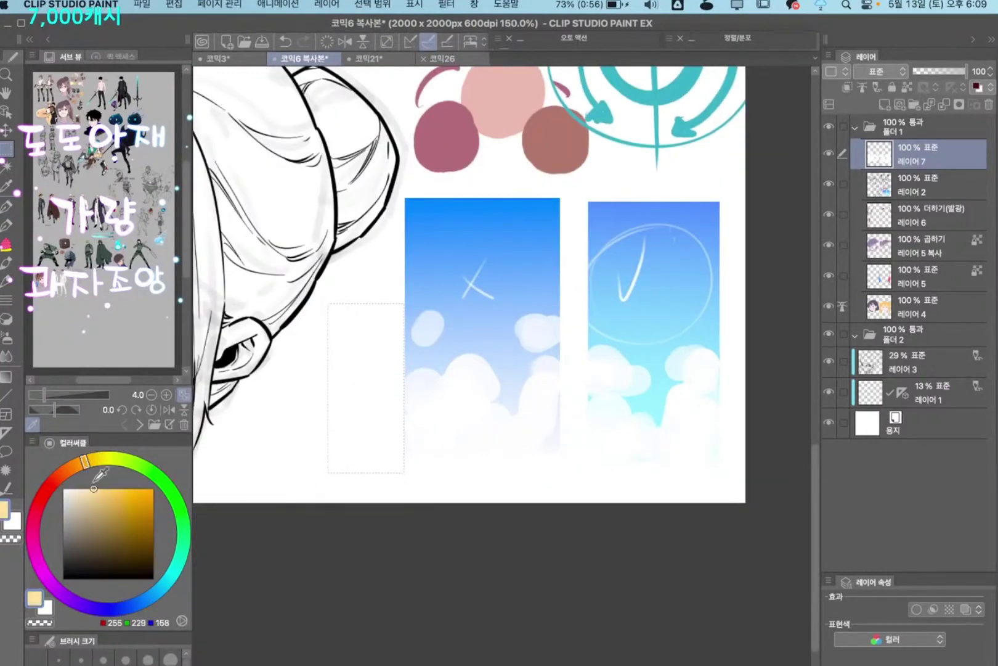
key(alt+Delete)
Layer downward-fading gradients of salmon pink, light violet (243, 168, 255) and purple (201, 104, 216) over the pale yellow rectangle
click(50, 487)
key(g)
drag(361, 277, 361, 469)
click(50, 581)
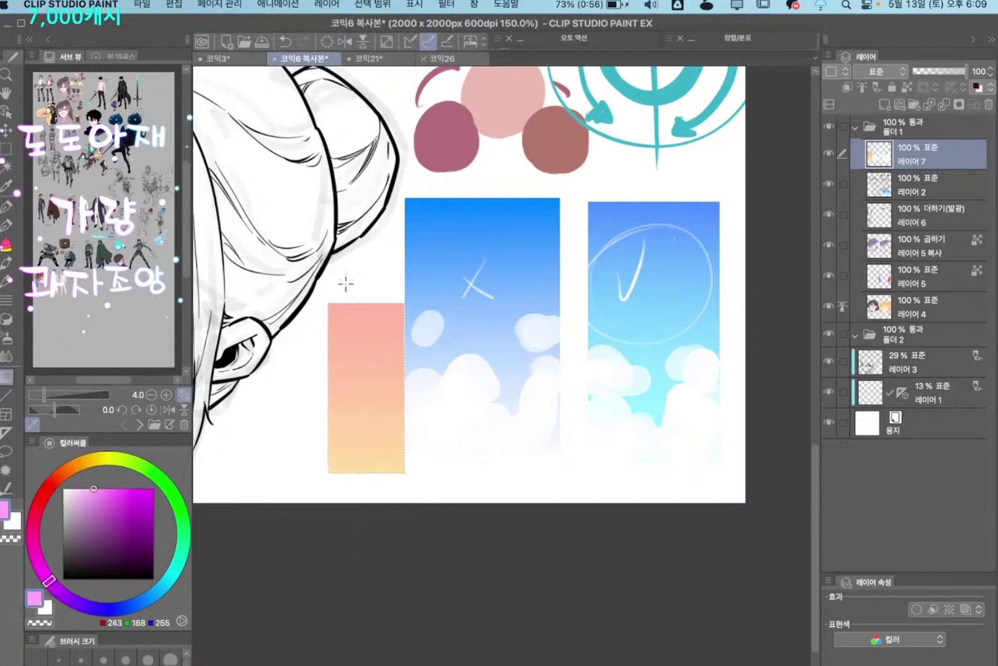
click(109, 501)
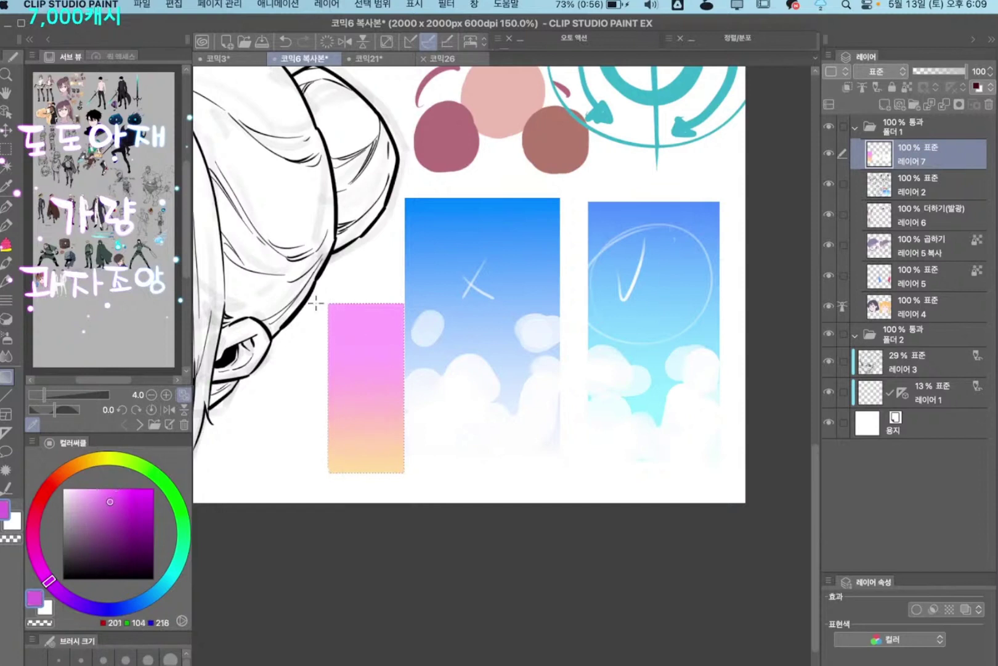
drag(342, 325, 343, 425)
Add an indigo (60, 76, 176) gradient fading downward from the upper end of the sunset rectangle
click(119, 609)
click(123, 524)
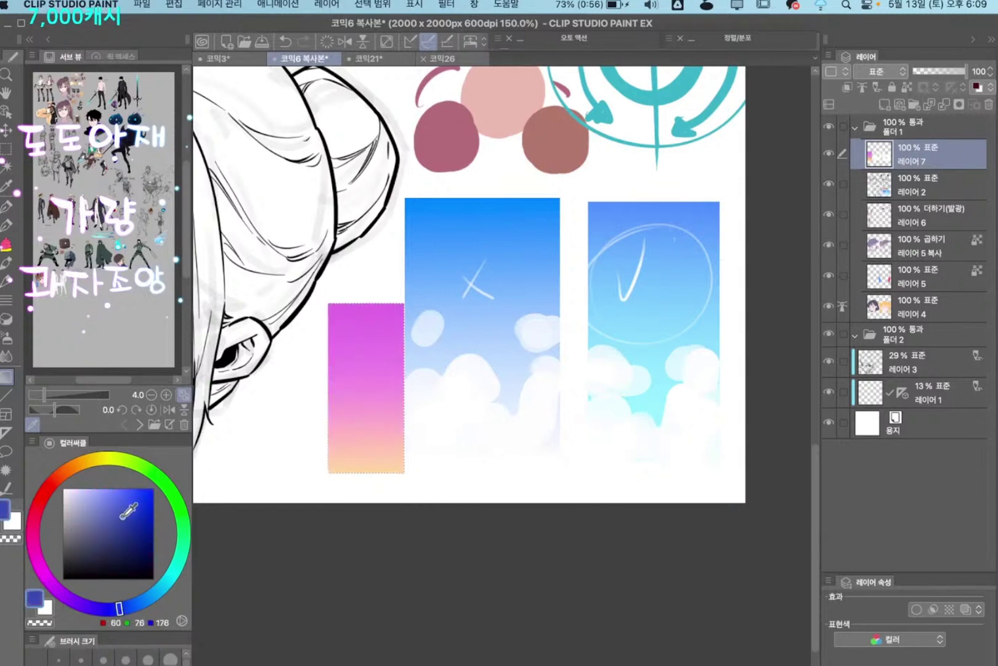
drag(353, 269, 356, 462)
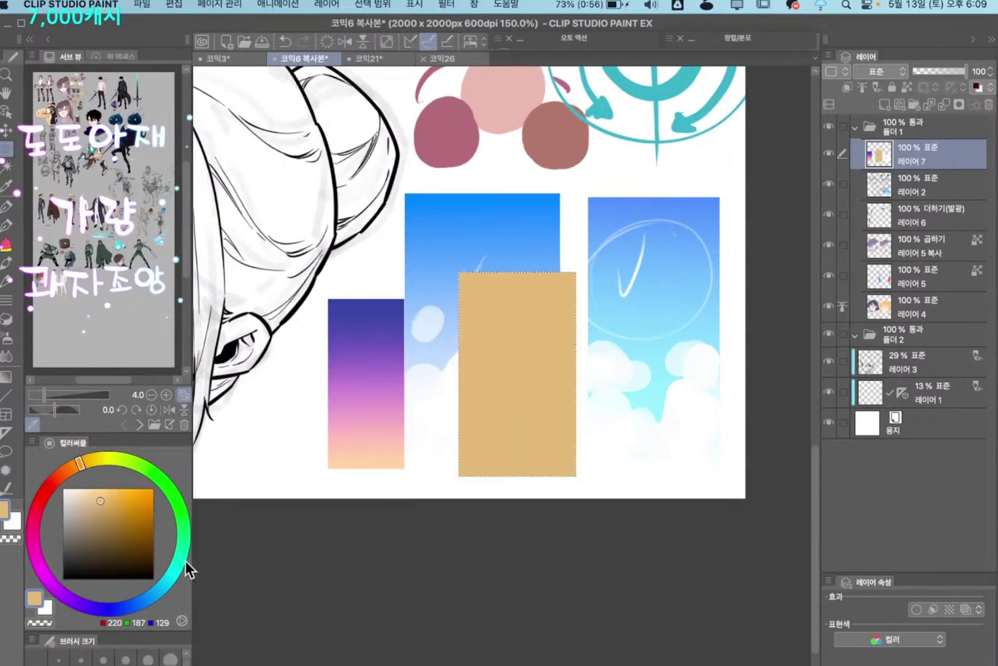
Try a brown (132, 80, 54) gradient rising over the tan rectangle, and restore the flat tan fill
click(59, 476)
key(g)
drag(574, 599, 484, 155)
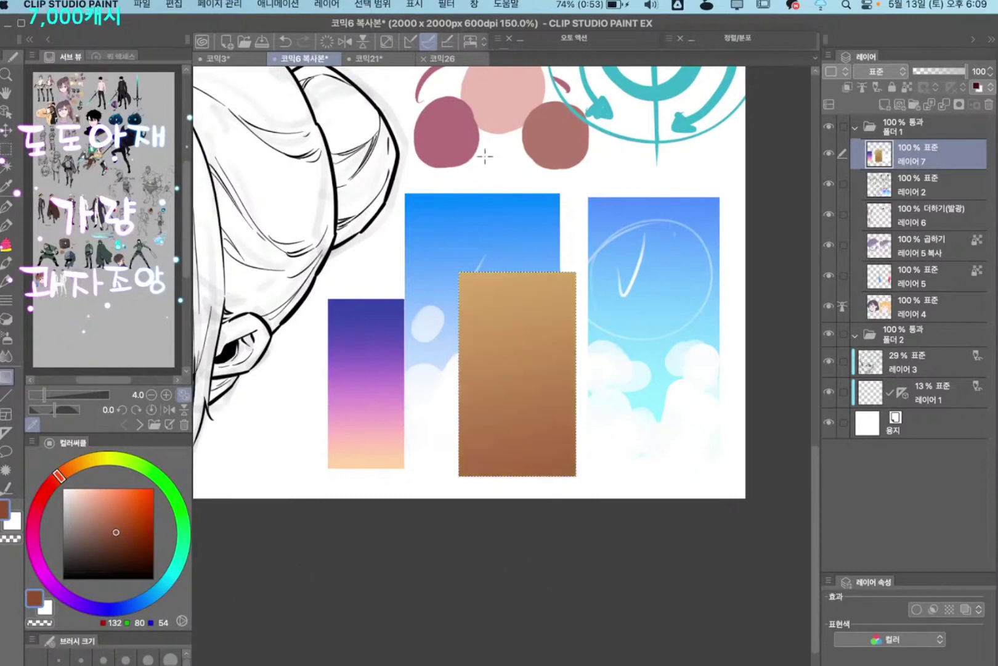
key(super+z)
key(super+z)
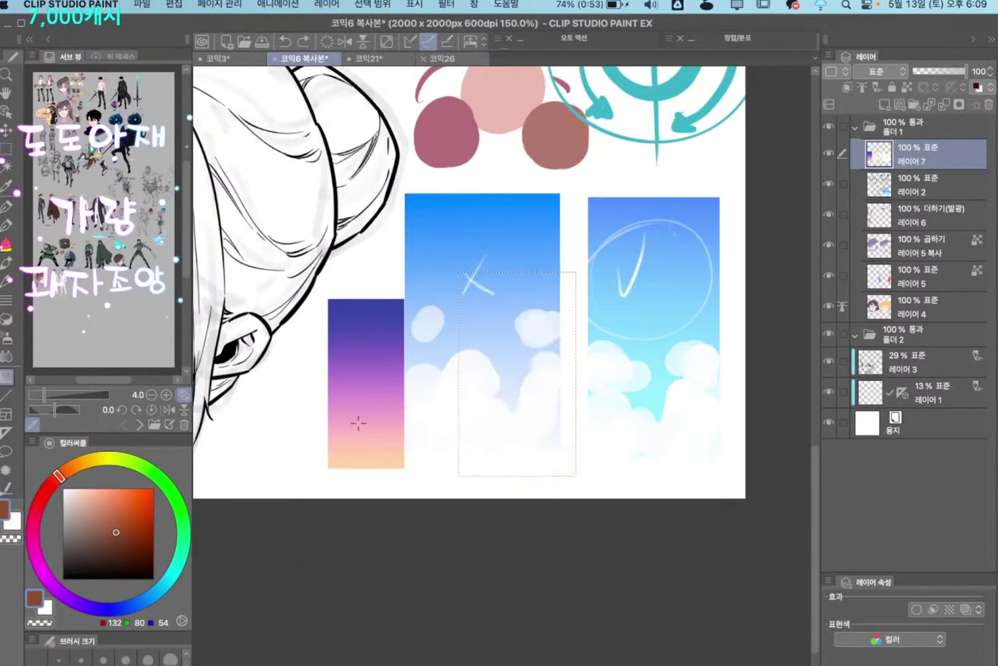
key(super+shift+z)
Sample the rectangle's tan, shift it to orange-brown (195, 141, 109), and fade that colour upward from the rectangle's lower end
key(p)
alt+click(535, 331)
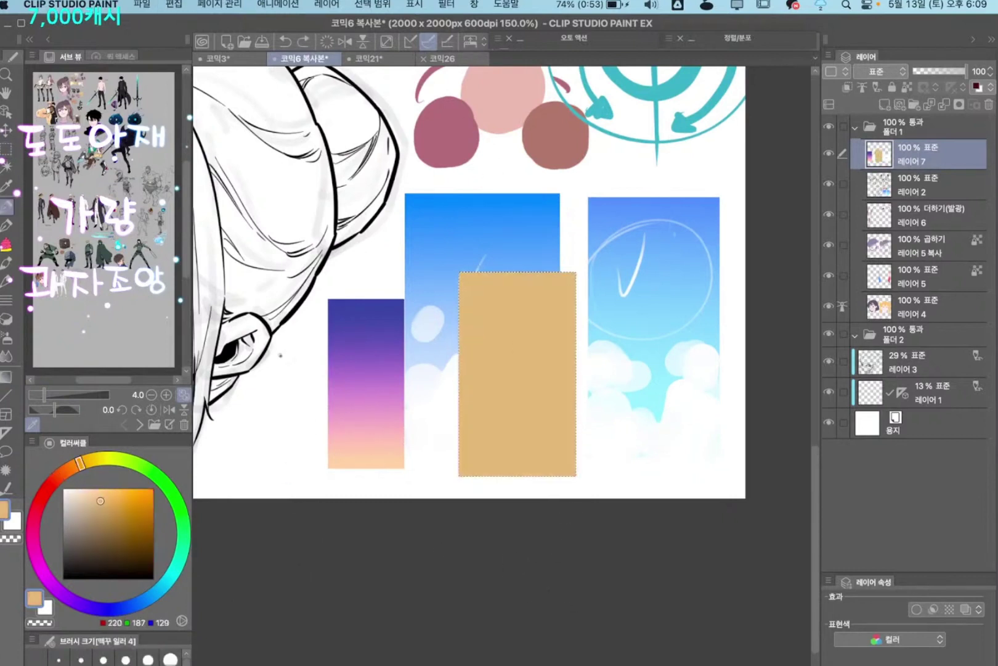
drag(79, 464, 60, 474)
key(g)
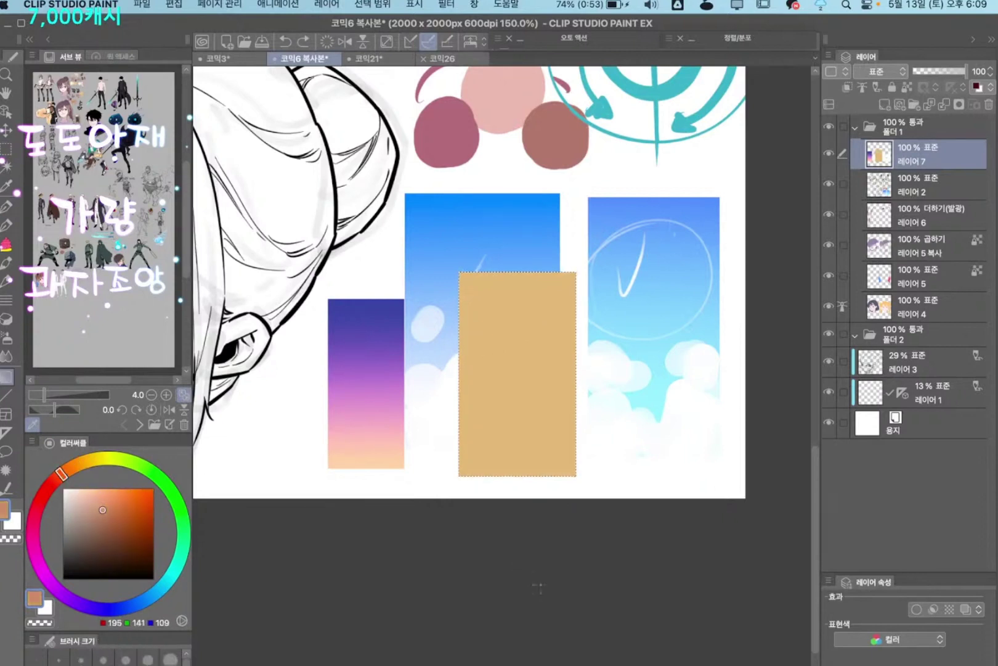
mouse_move(535, 584)
mouse_down()
mouse_move(553, 454)
mouse_move(527, 374)
mouse_up()
key(super+z)
drag(585, 570, 524, 394)
Apply a light yellow (233, 218, 150) gradient fading downward over the upper part of the tan rectangle
click(95, 459)
click(95, 496)
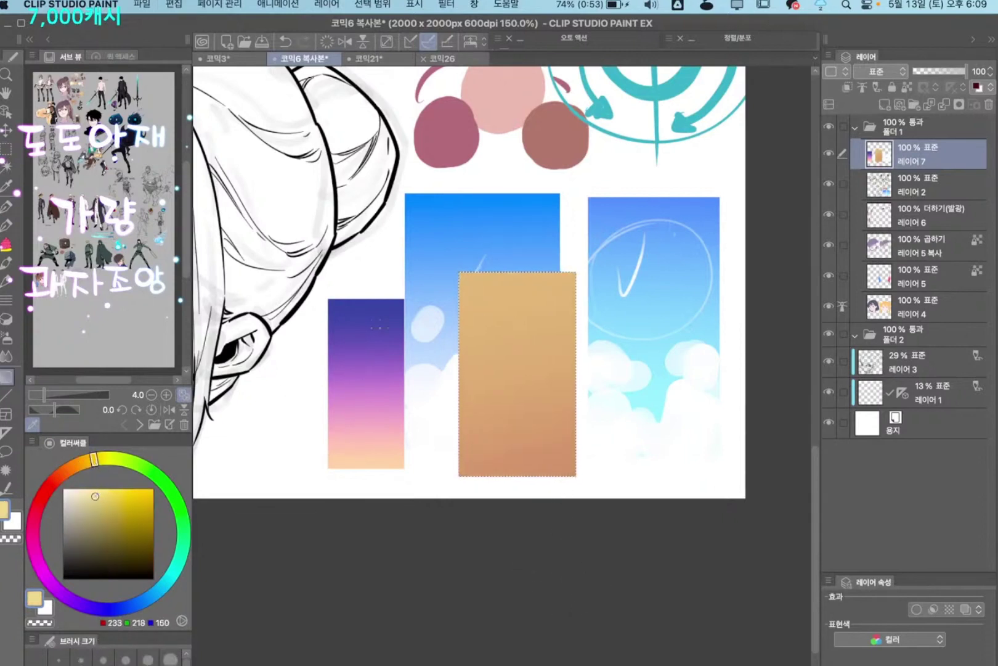
drag(445, 203, 488, 414)
drag(545, 309, 523, 432)
key(super+z)
drag(436, 191, 456, 496)
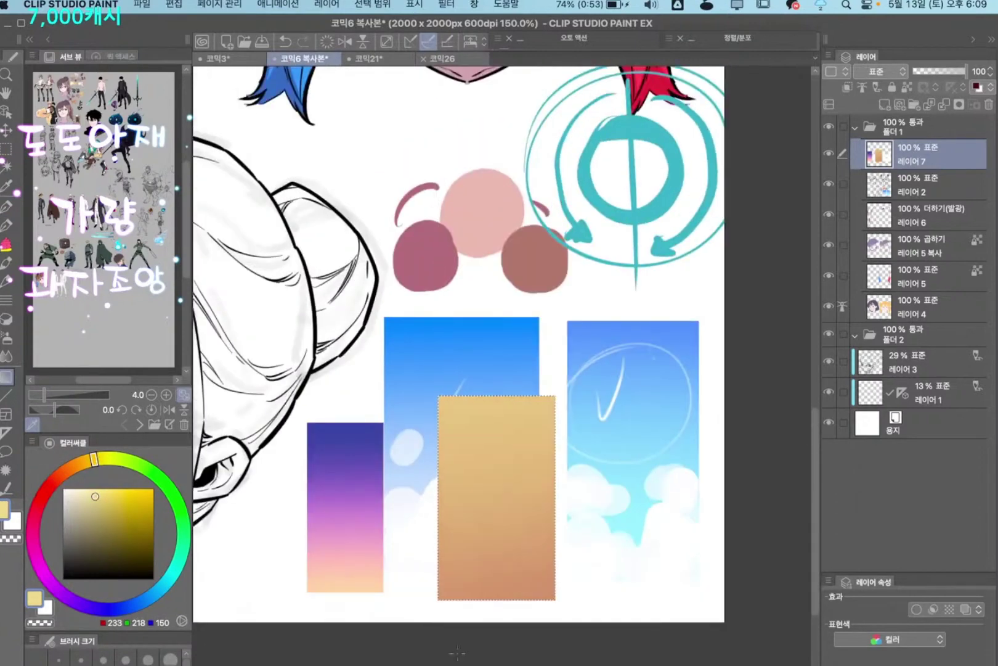
Sample the light tan (225, 200, 138) from the rectangle's upper part and fill the whole rectangle with it
drag(513, 464, 523, 353)
drag(535, 403, 567, 387)
drag(568, 387, 555, 388)
key(p)
alt+click(412, 200)
key(alt+BackSpace)
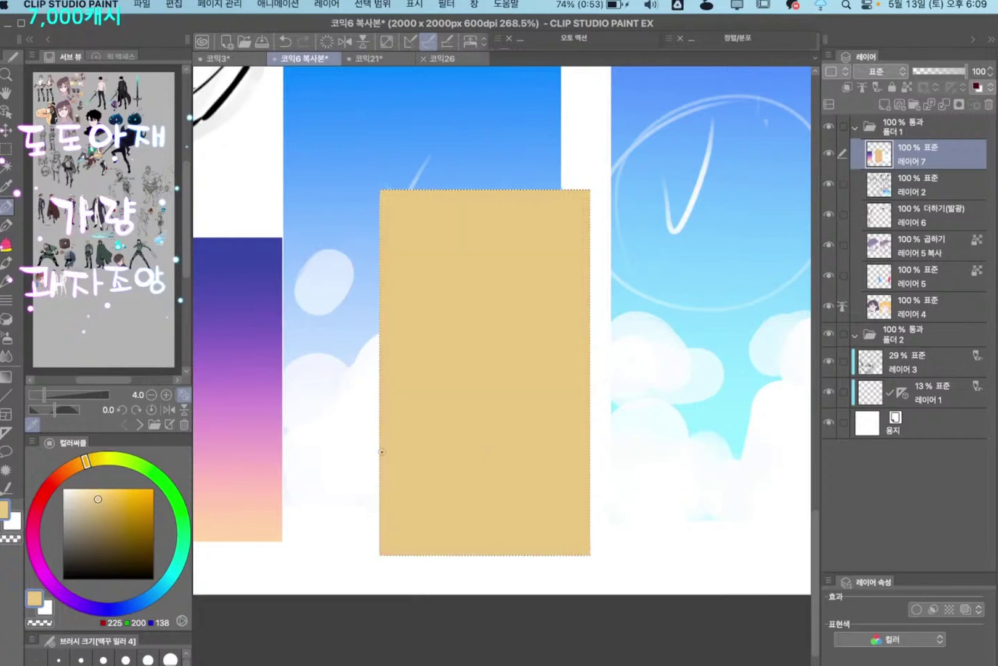
Mix an orange-brown (176, 132, 92) and brush it in soft layers over the tan rectangle, building it up towards the lower end
drag(204, 524, 219, 495)
click(106, 516)
click(65, 469)
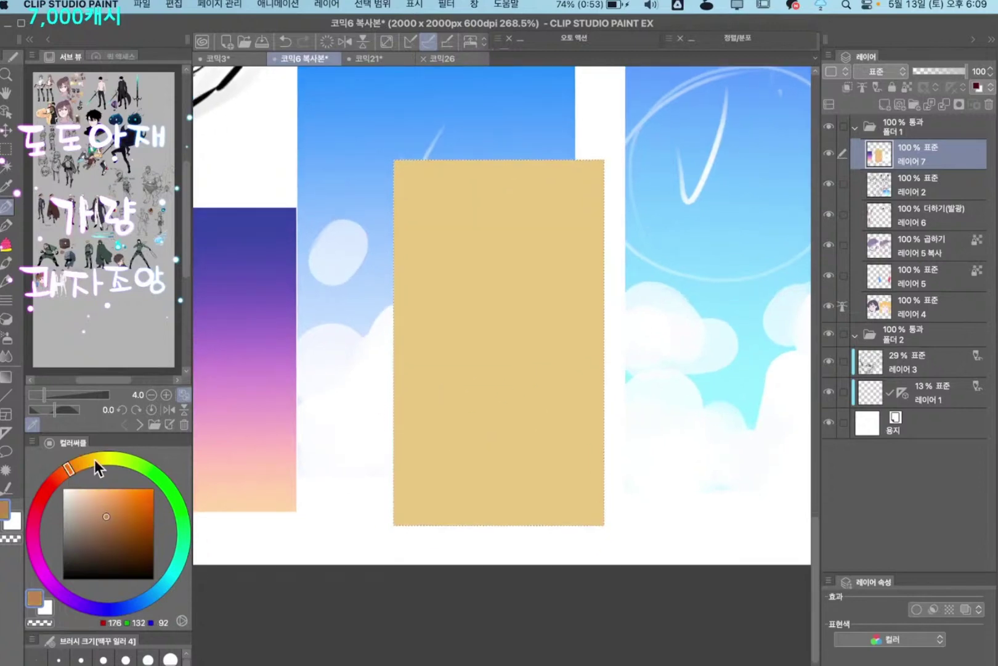
key(F2)
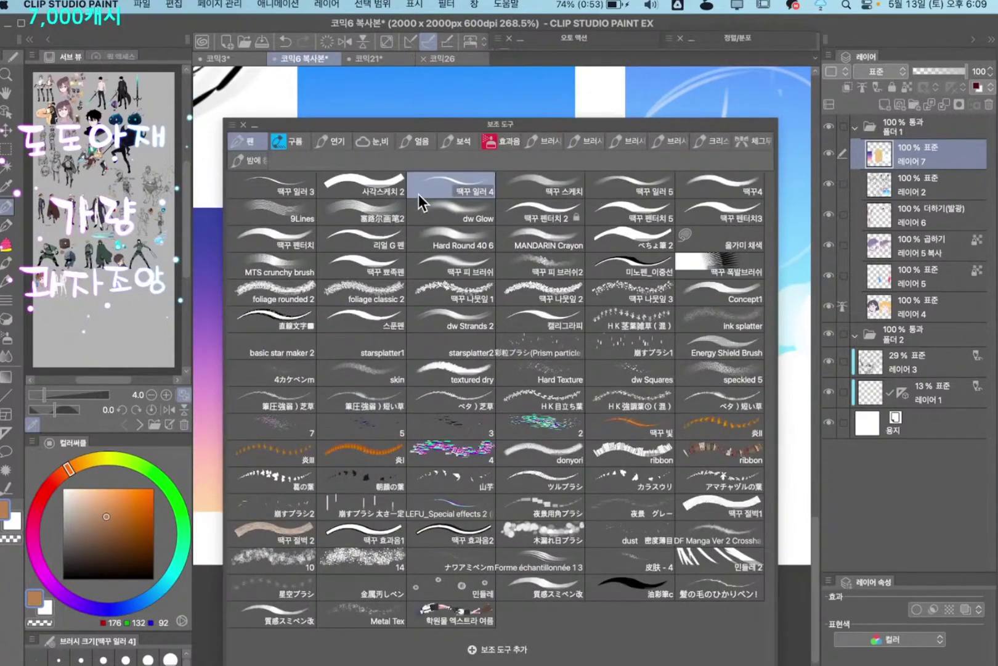
key(F4)
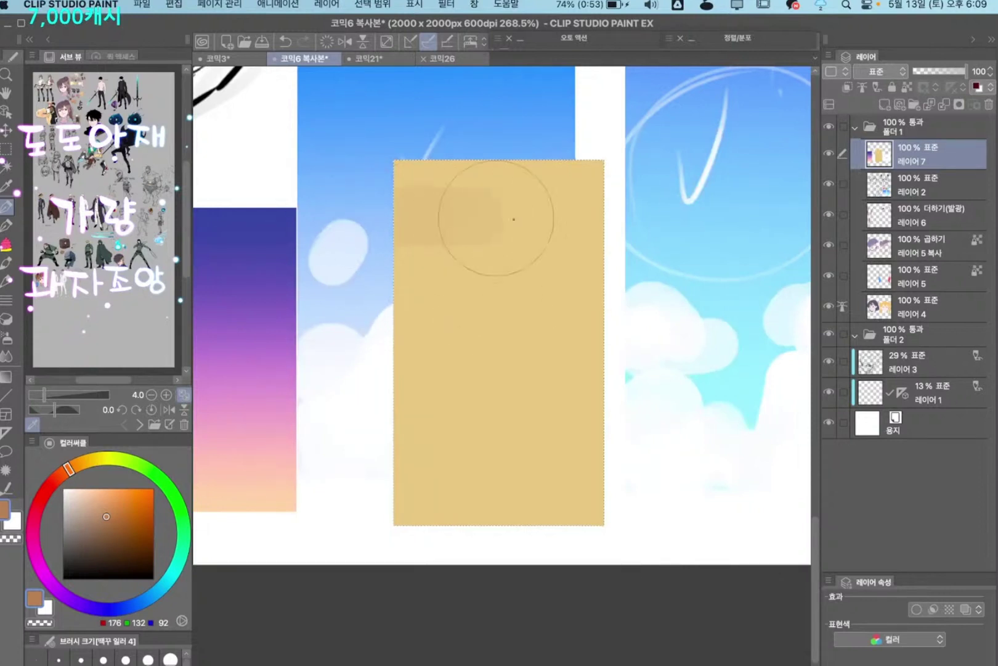
mouse_move(513, 219)
mouse_down()
mouse_move(520, 248)
mouse_move(411, 293)
mouse_move(580, 294)
mouse_move(412, 349)
mouse_move(614, 352)
mouse_move(375, 402)
mouse_move(611, 412)
mouse_move(393, 453)
mouse_move(562, 472)
mouse_move(487, 530)
mouse_move(498, 550)
mouse_move(363, 442)
mouse_move(591, 473)
mouse_move(356, 467)
mouse_move(567, 483)
mouse_move(424, 403)
mouse_move(488, 308)
mouse_move(595, 213)
mouse_move(585, 341)
mouse_move(533, 322)
mouse_move(427, 440)
mouse_move(536, 497)
mouse_up()
Blend the brown brushwork into the tan across the middle and upper parts of the rectangle
key(j)
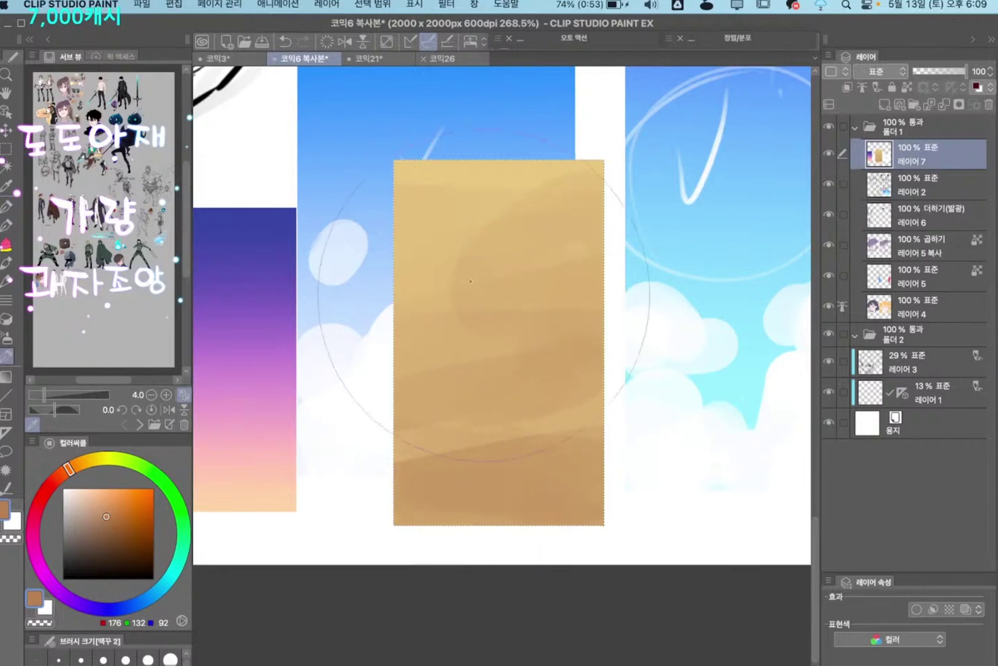
drag(516, 368, 446, 394)
drag(511, 201, 486, 228)
Draw small cracks, specks and pebbles on the tan rectangle with the pen in dark brown (96, 69, 44)
key(p)
click(113, 545)
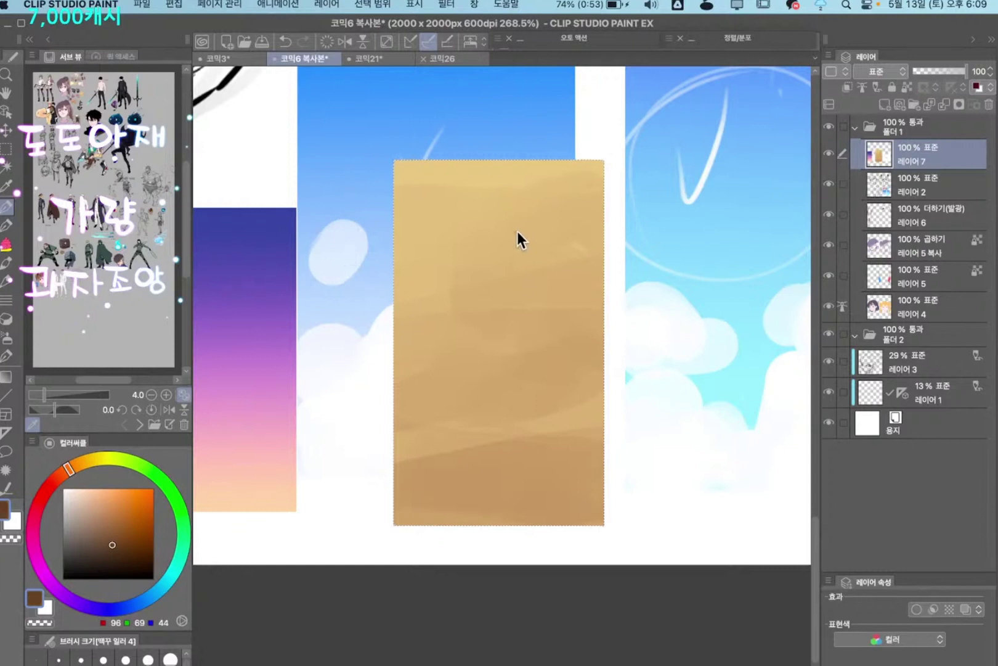
click(540, 317)
drag(566, 436, 607, 434)
drag(487, 415, 501, 413)
drag(446, 313, 476, 312)
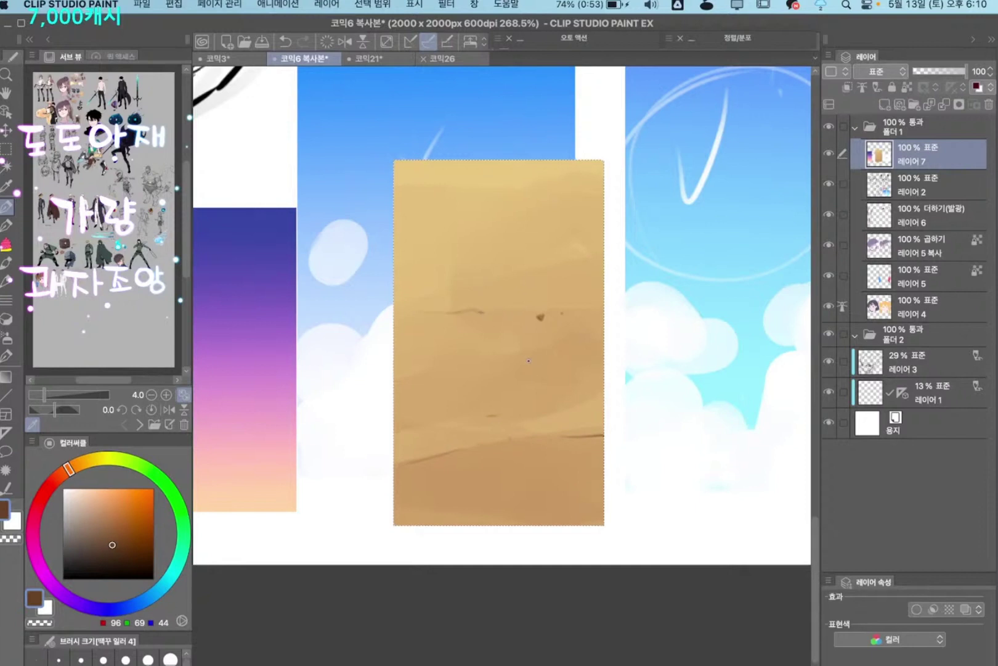
drag(524, 358, 534, 359)
mouse_move(578, 387)
mouse_down()
mouse_move(586, 380)
mouse_move(542, 414)
mouse_move(560, 423)
mouse_up()
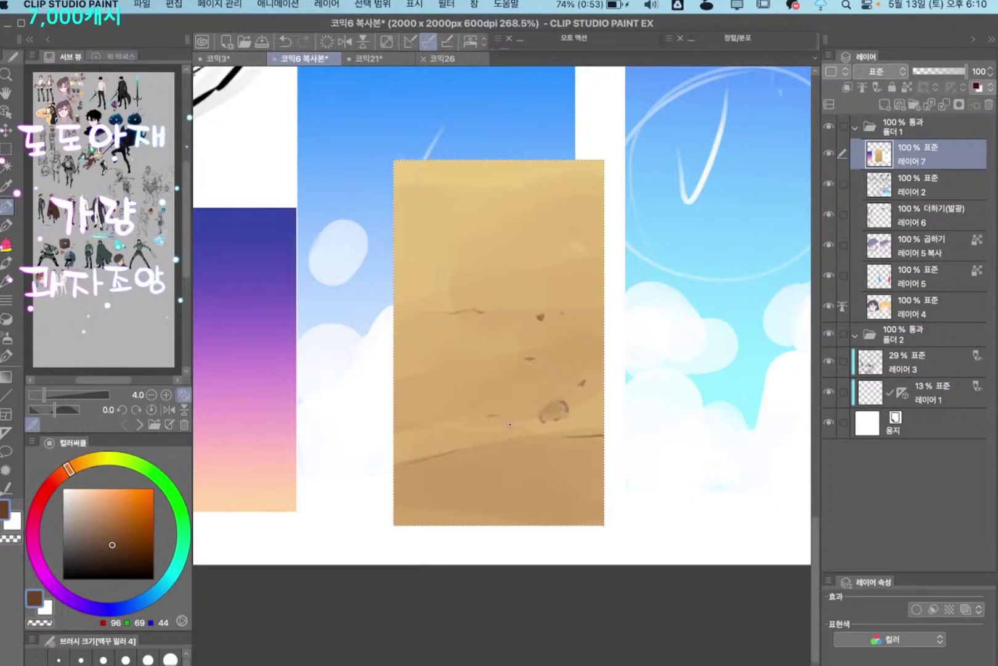
scroll(578, 420, down, 3)
scroll(598, 418, down, 2)
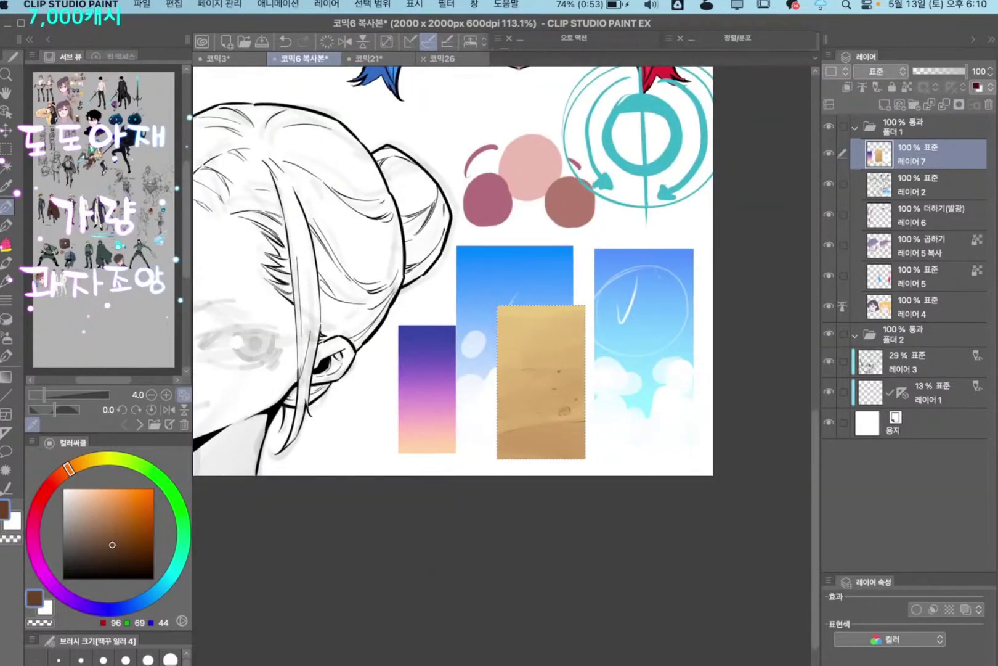
drag(555, 429, 541, 438)
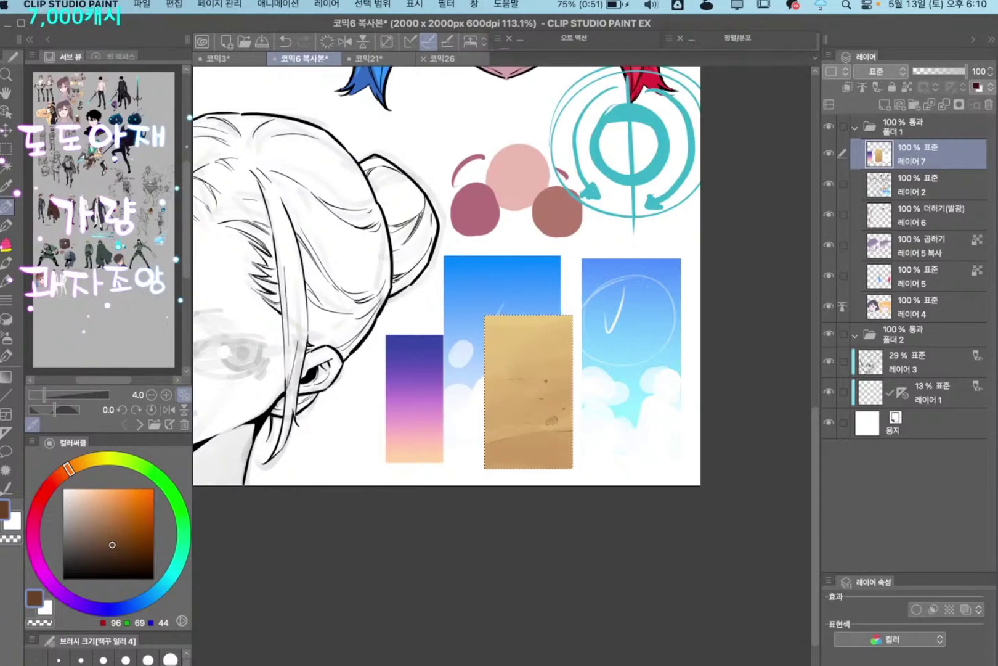
drag(507, 517, 507, 519)
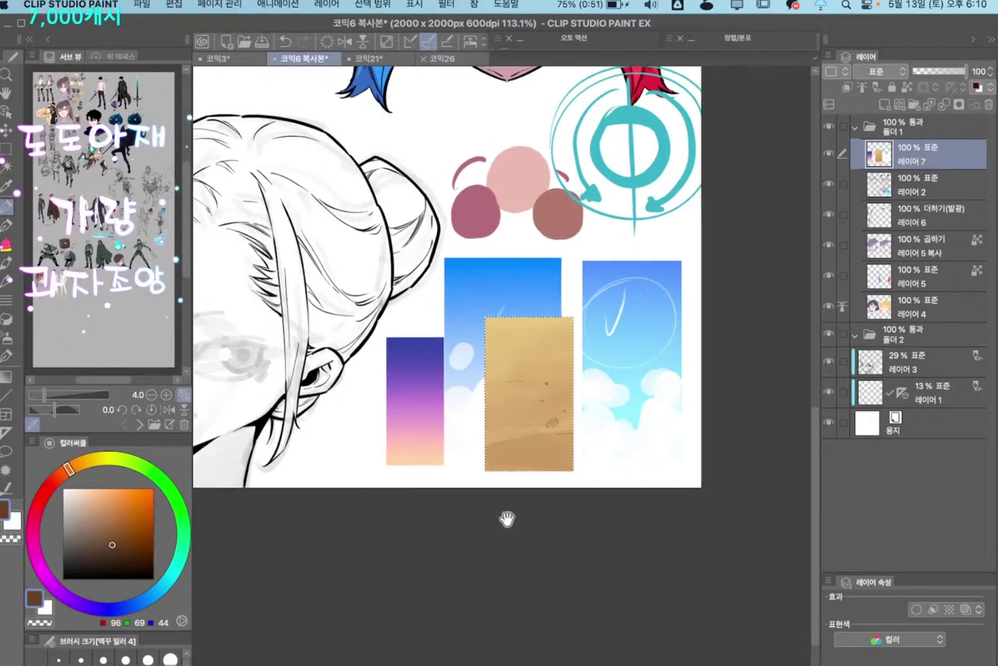
scroll(597, 517, down, 3)
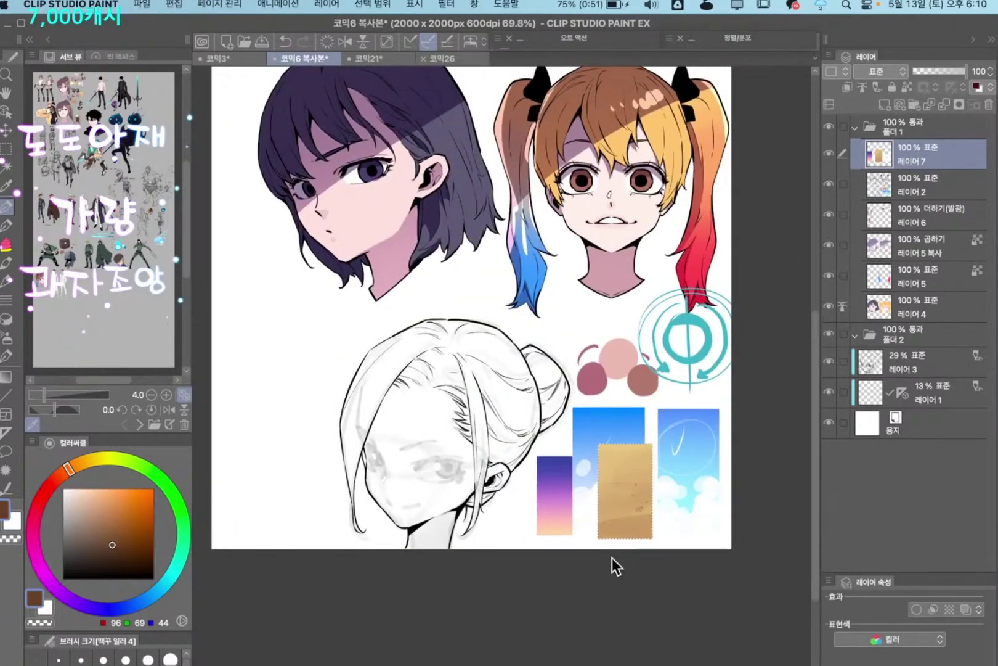